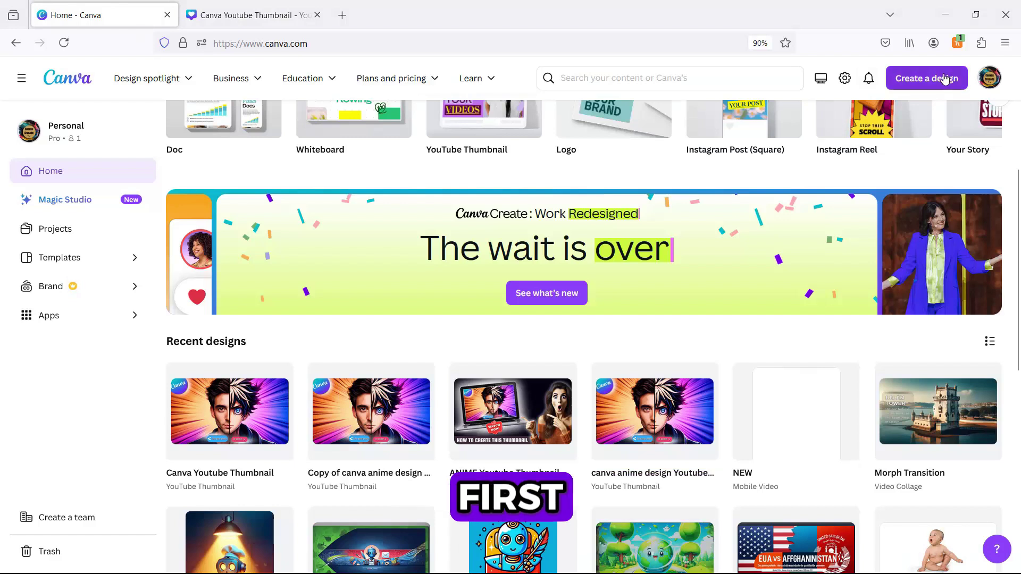
Open the Canva Youtube Thumbnail design and add a blank second page.
click(945, 79)
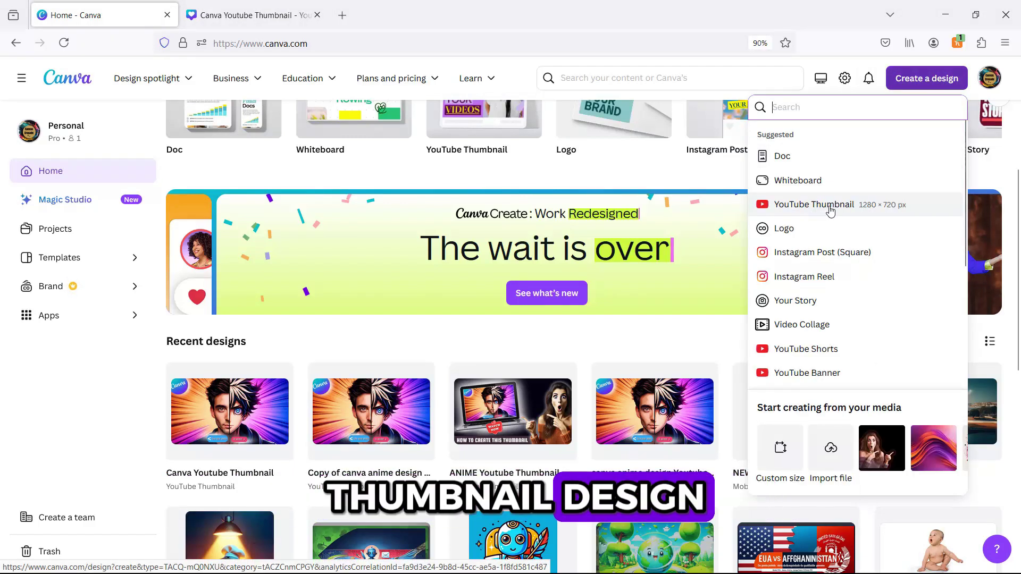
click(321, 5)
click(667, 525)
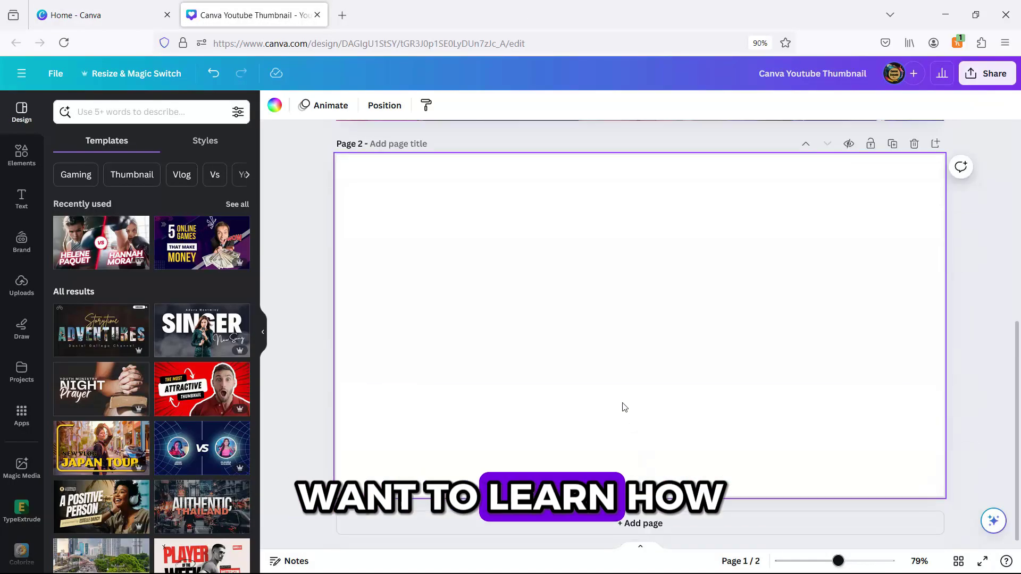
Place the uploaded portrait photo of the dark-haired man on page 2.
click(16, 291)
scroll(146, 271, down, 2)
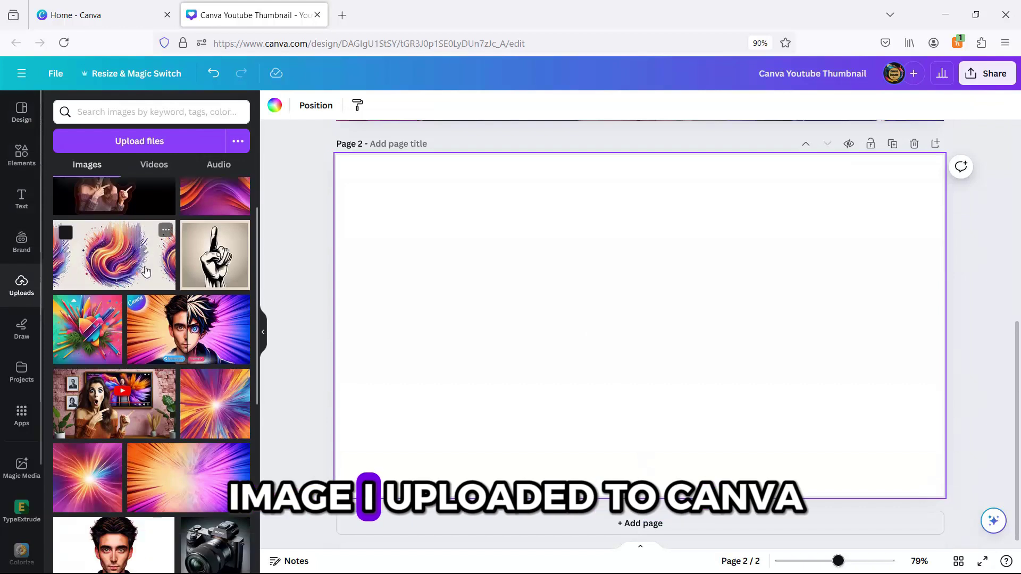
scroll(146, 272, down, 2)
click(113, 452)
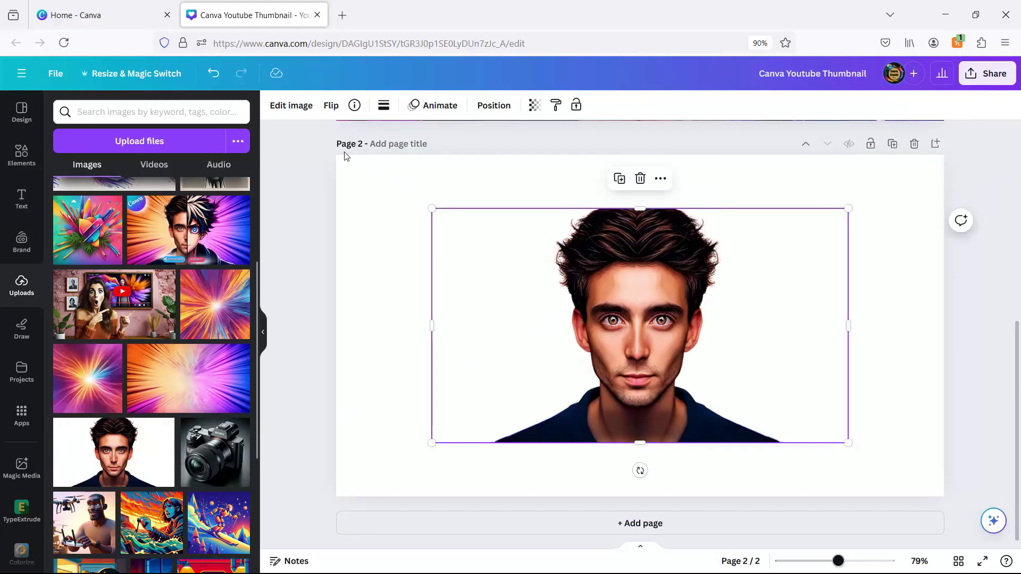
Enlarge the man's portrait to fill page 2 and replace it with an anime version using Animeify.
click(286, 107)
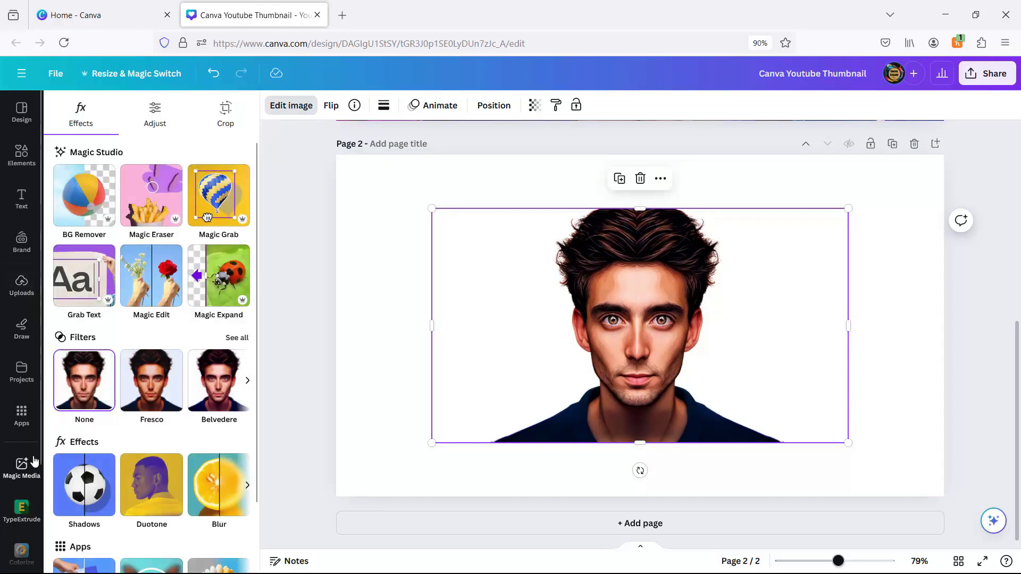
scroll(34, 460, down, 3)
click(20, 549)
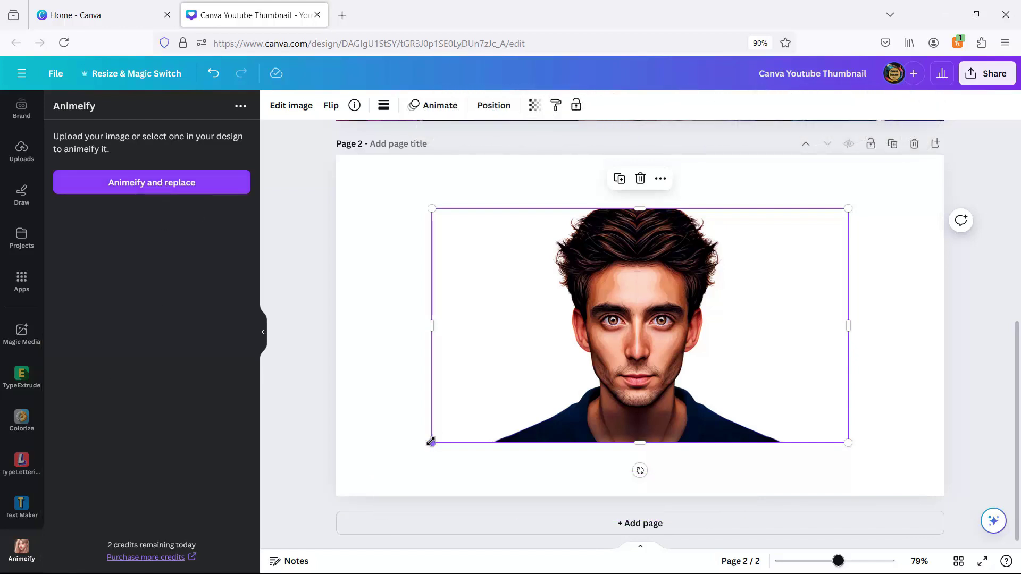
drag(432, 443, 337, 496)
drag(849, 208, 944, 154)
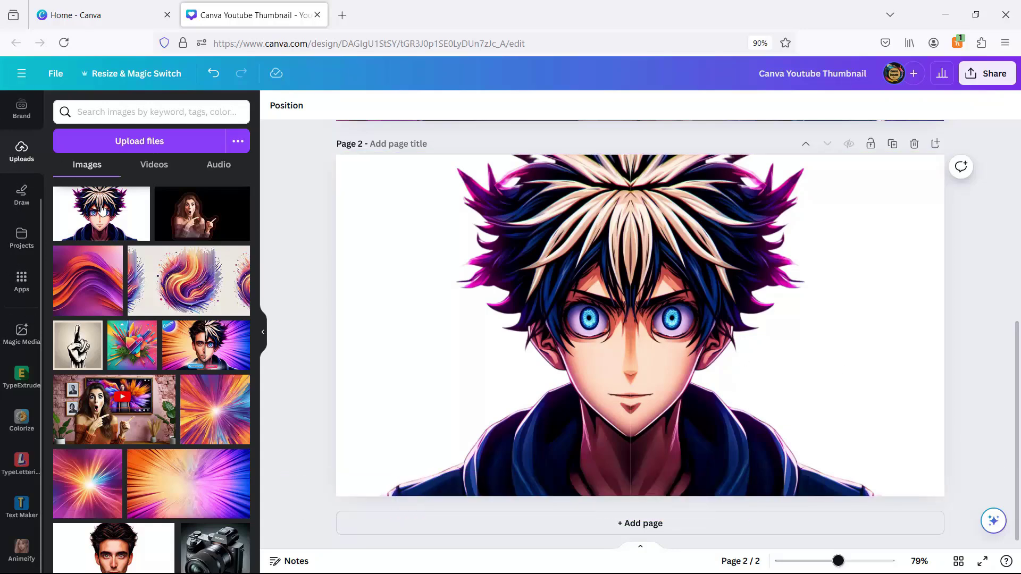
Add a third page and place the uploaded portrait of the man on it, enlarged to reach the page's lower-left corner.
scroll(576, 278, up, 5)
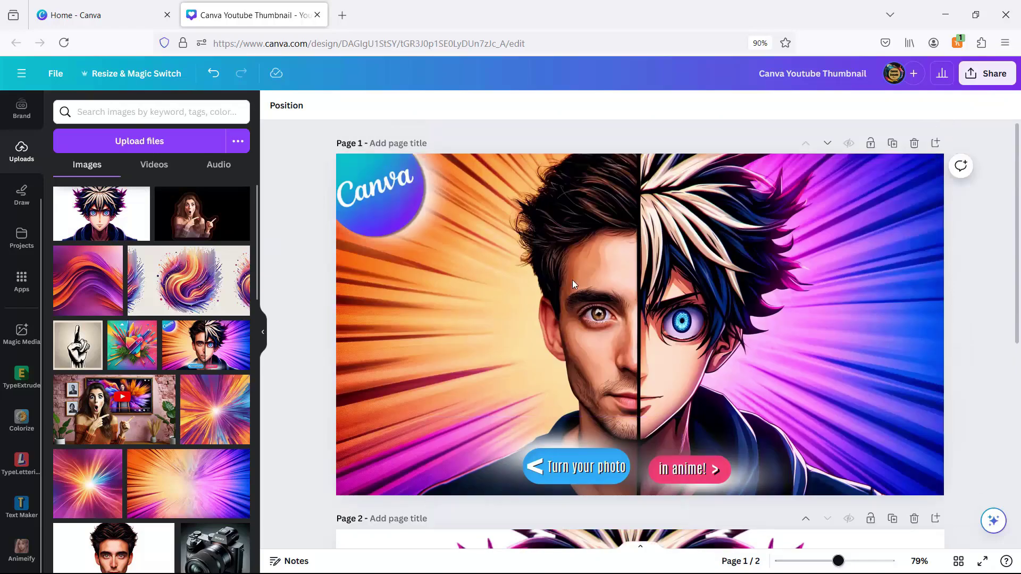
scroll(572, 280, down, 5)
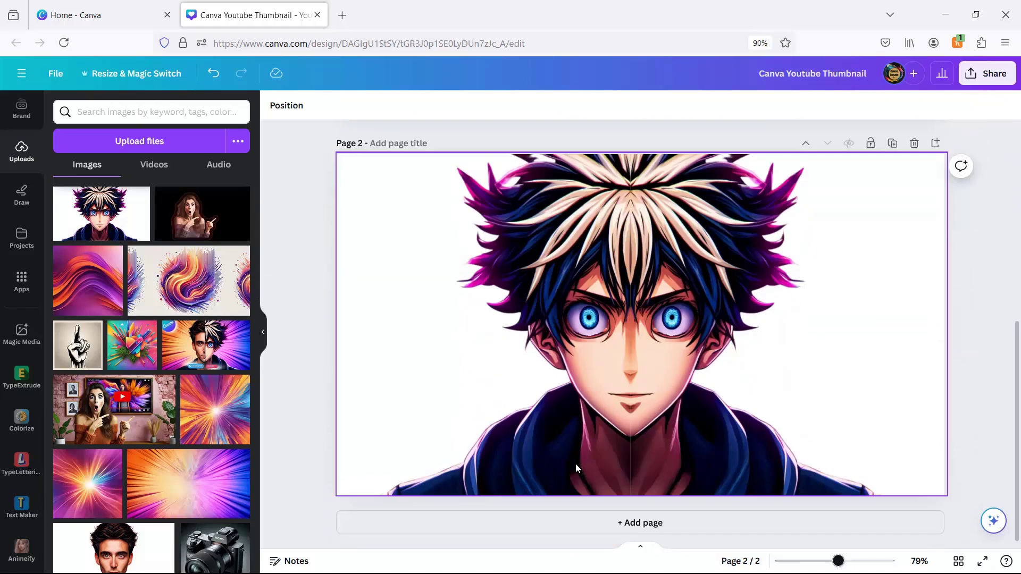
click(588, 525)
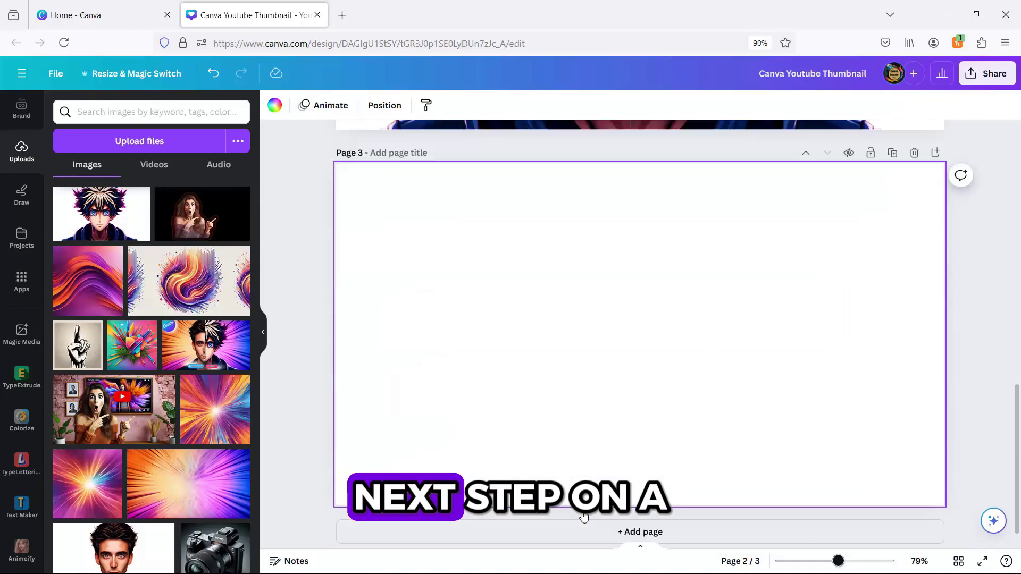
click(121, 549)
drag(433, 440, 336, 496)
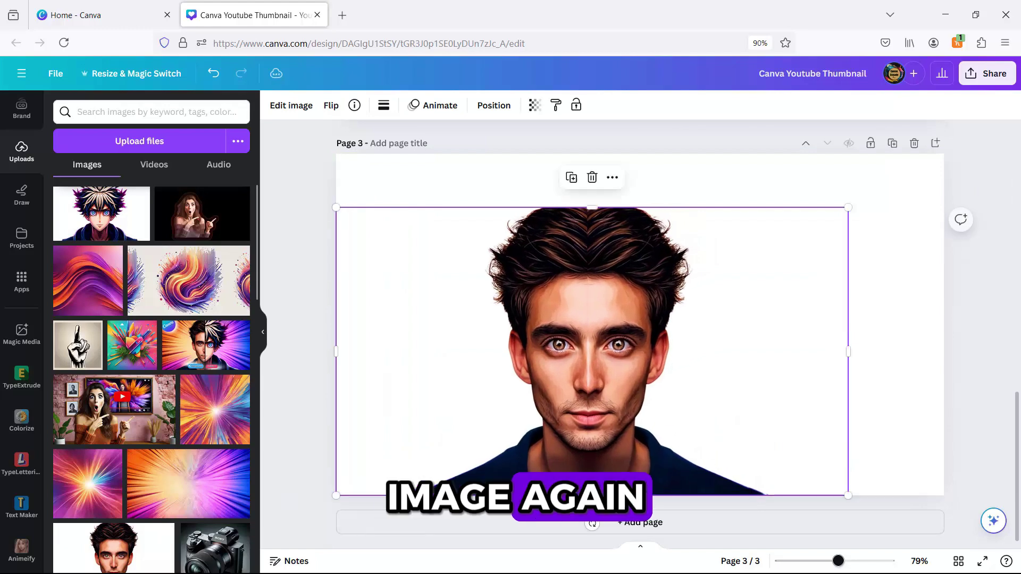
Set page 3's background to the pink Brand Kit colour and enlarge the man's portrait to cover the page.
click(878, 192)
click(274, 105)
click(101, 271)
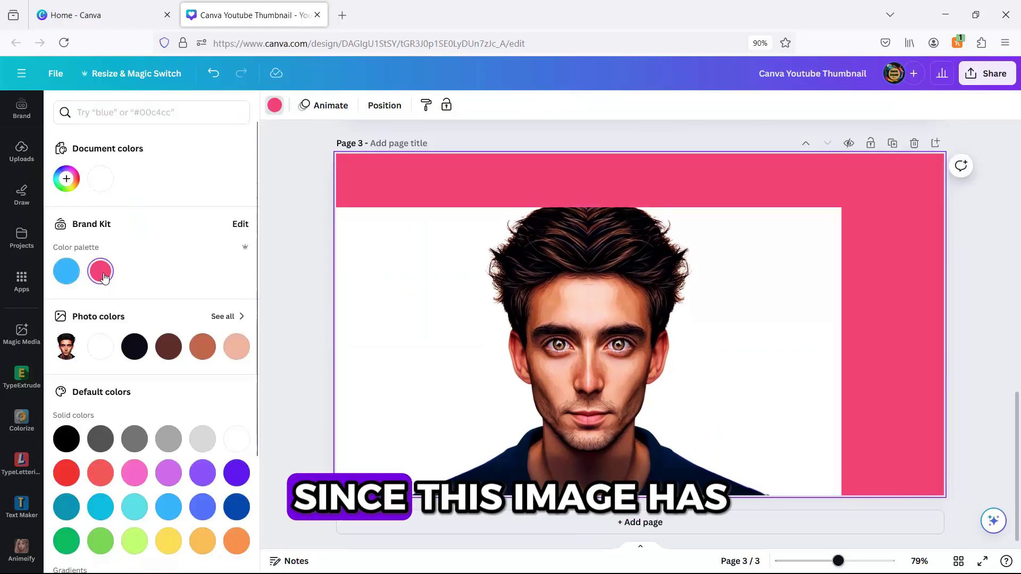
click(619, 288)
drag(845, 207, 963, 167)
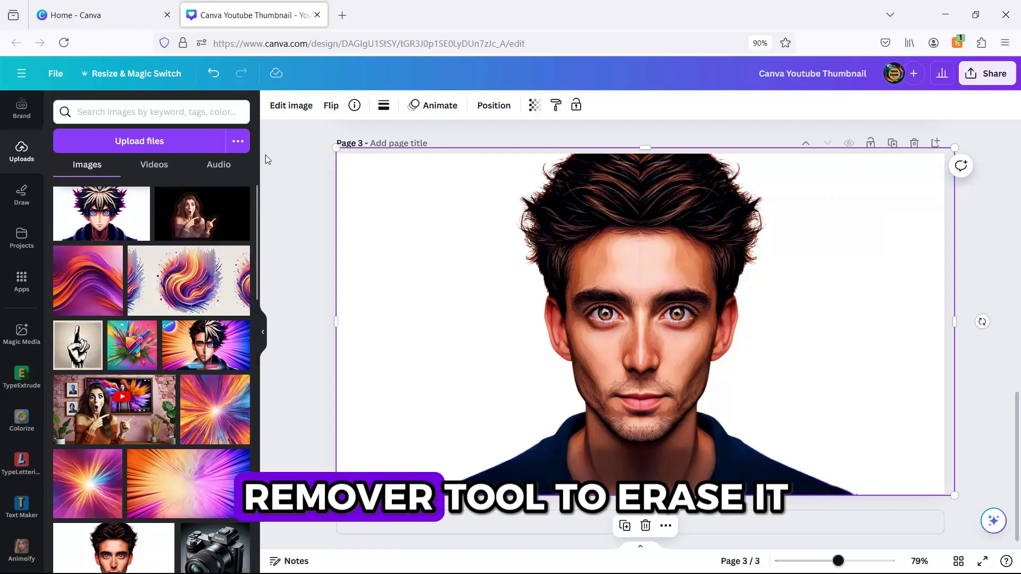
Remove the background from the man's portrait and crop it at the page centre, keeping only the left half of the face.
click(279, 105)
click(94, 194)
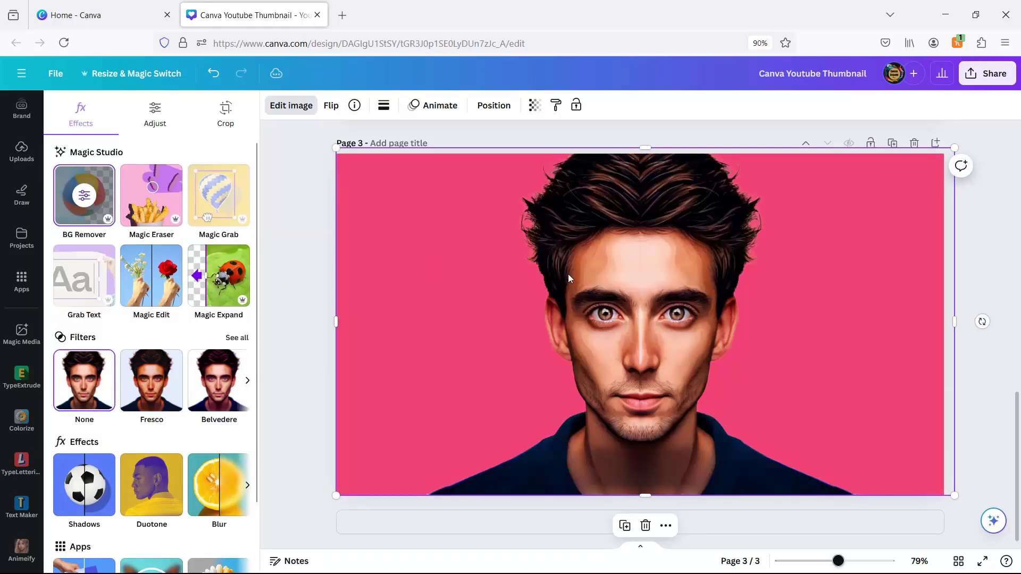
drag(953, 321, 643, 362)
click(300, 253)
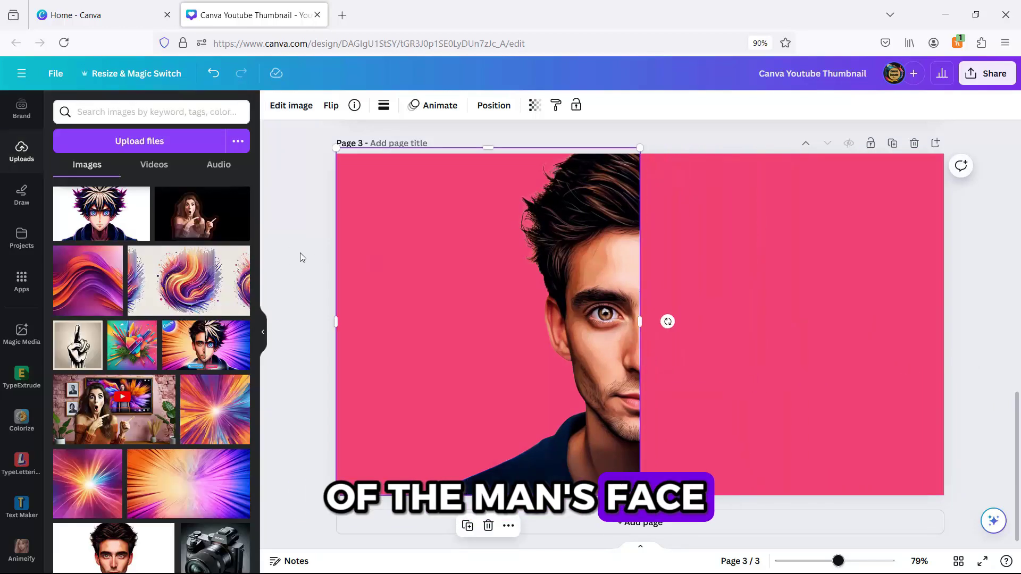
Copy the anime portrait from page 2 onto page 3.
scroll(312, 246, up, 5)
click(599, 278)
scroll(605, 276, up, 2)
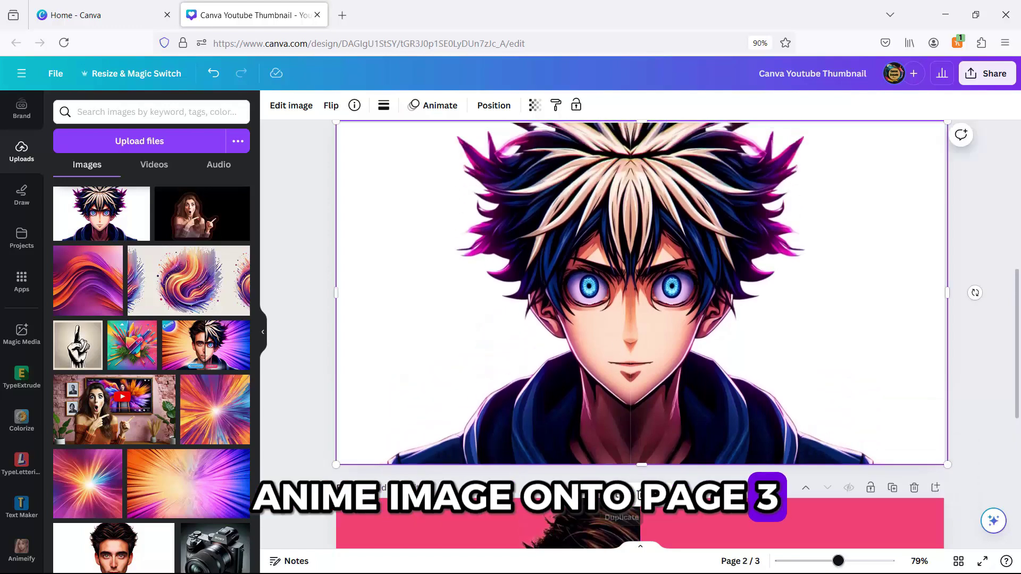
drag(684, 314, 691, 321)
scroll(698, 318, down, 5)
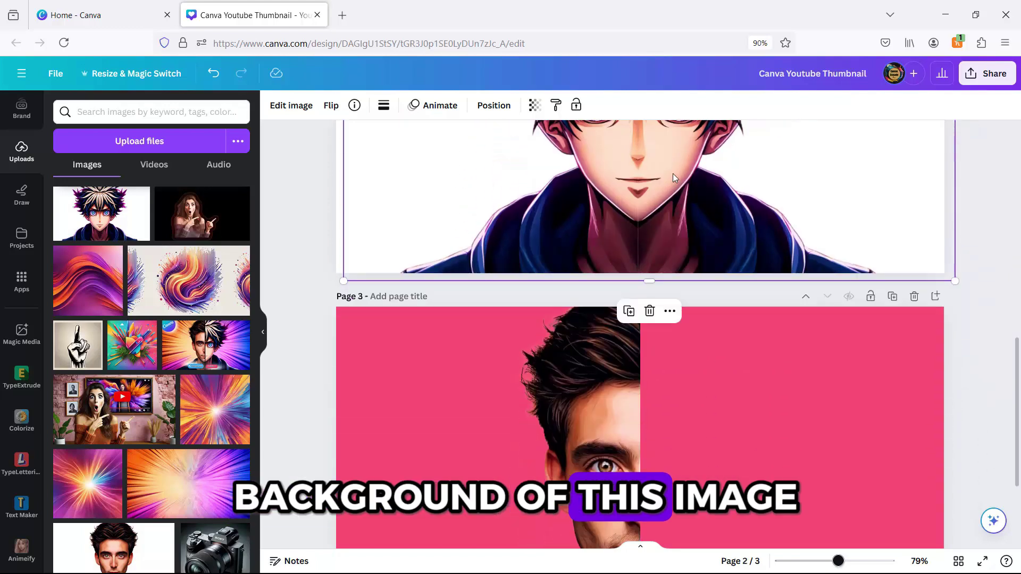
key(ctrl+v)
scroll(683, 511, down, 4)
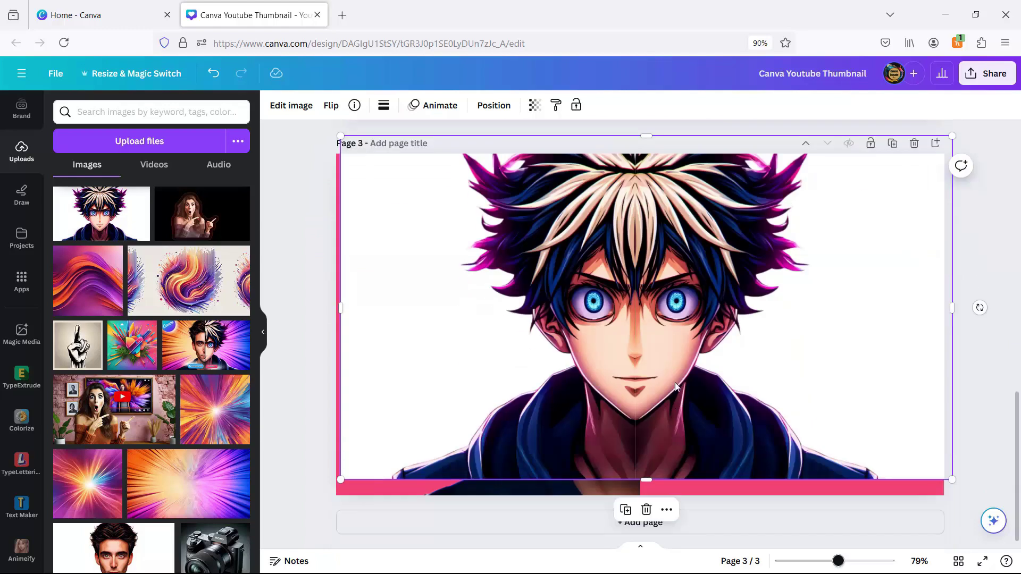
Remove the anime portrait's background and crop it to its right half, about 644 px wide, meeting the man's half at the centre.
click(291, 105)
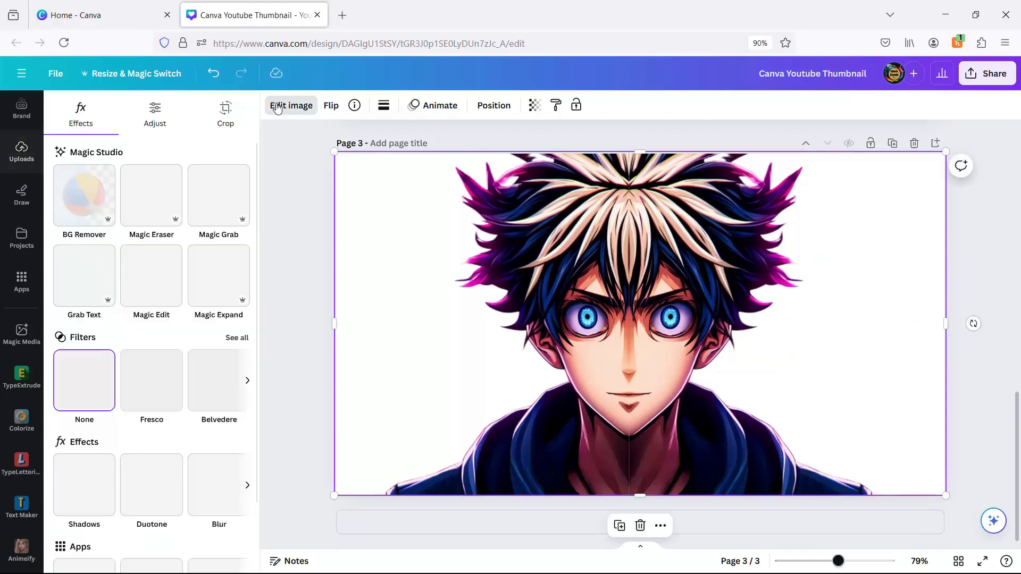
click(76, 194)
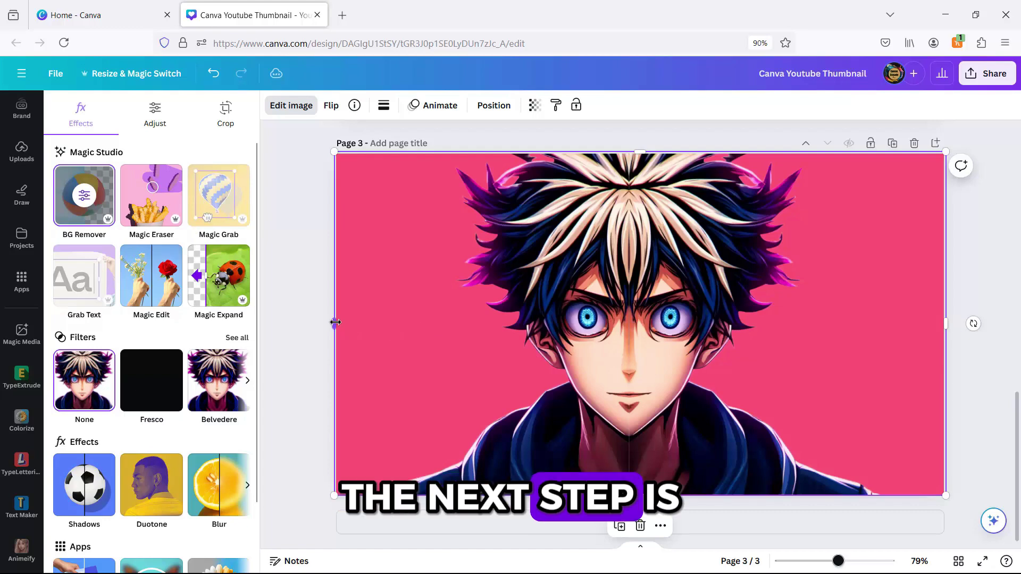
drag(335, 322, 637, 332)
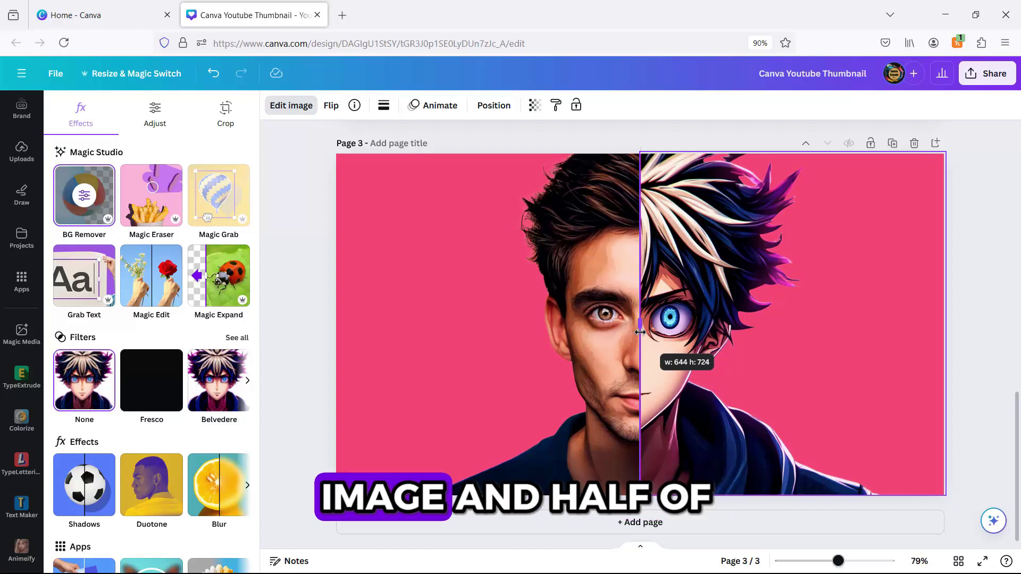
drag(641, 332, 641, 332)
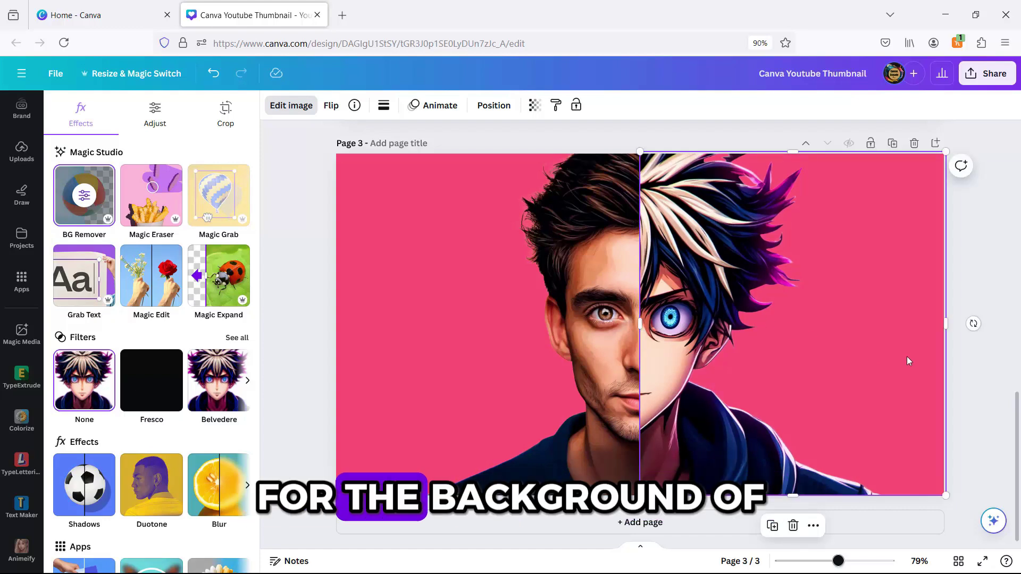
key(Escape)
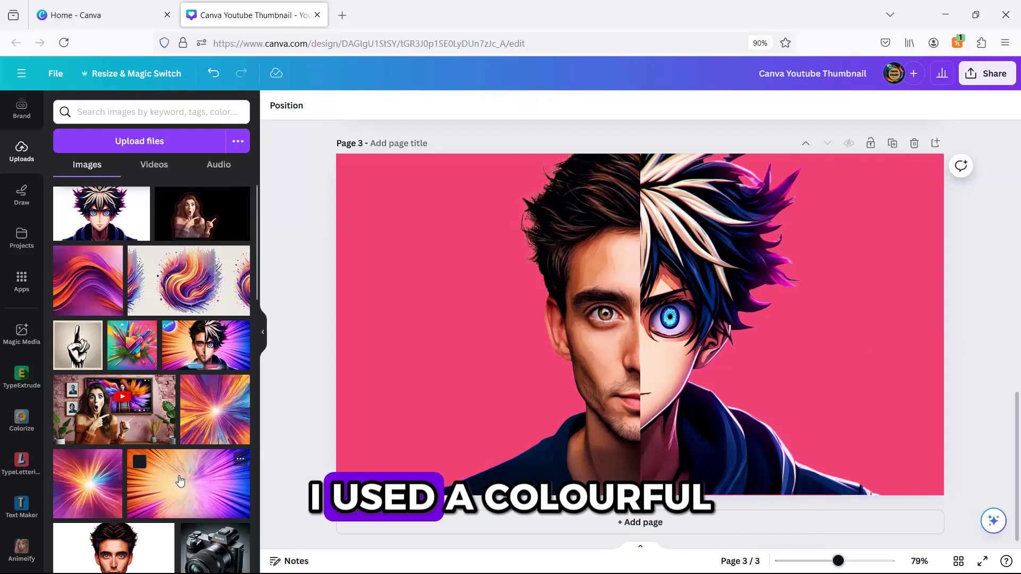
Replace page 3's background with the uploaded orange-to-blue light-burst image.
click(203, 487)
right_click(661, 329)
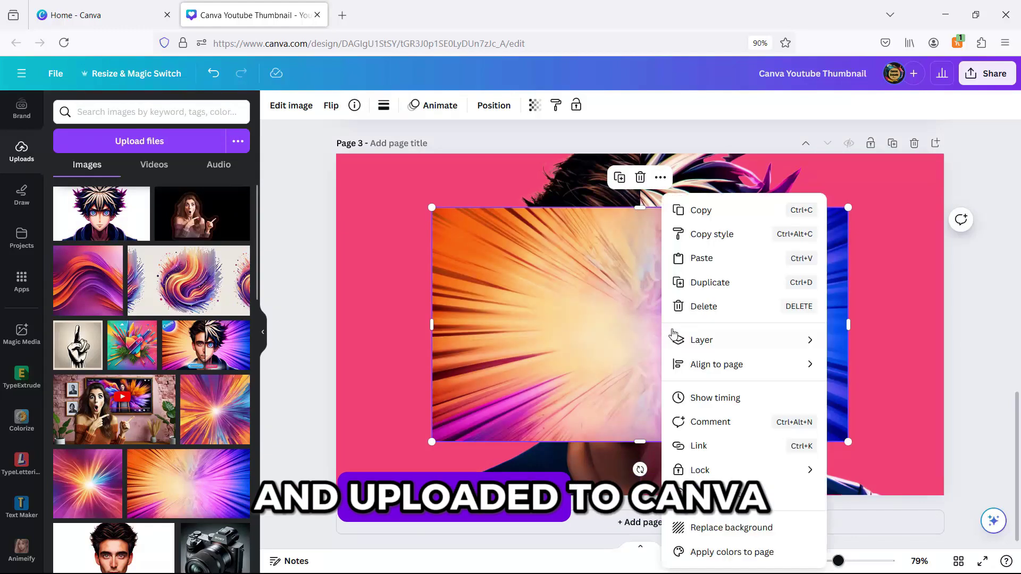
click(729, 529)
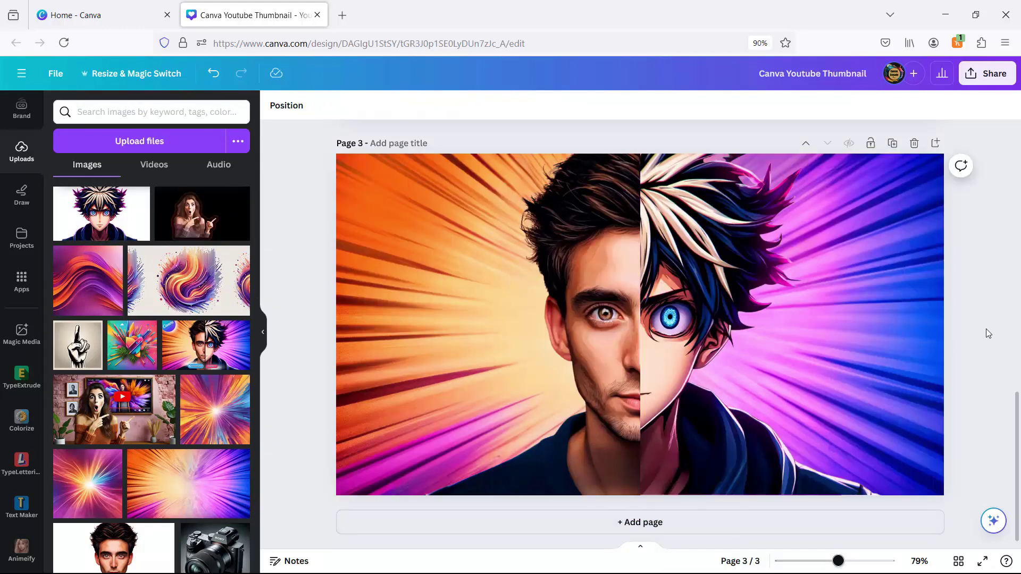
click(889, 192)
click(317, 281)
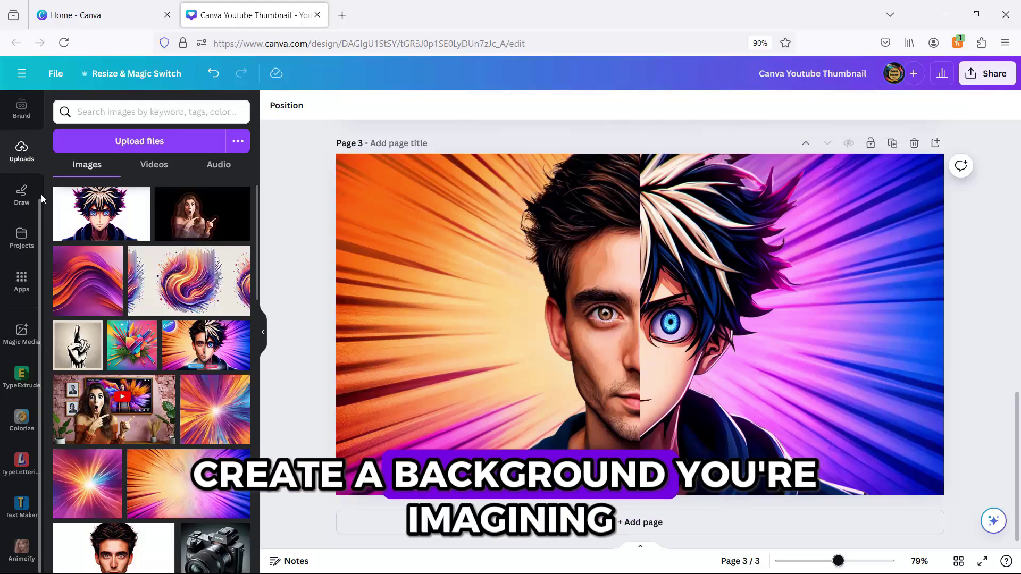
Open the AI image generator for creating a custom image.
scroll(39, 189, up, 3)
click(24, 157)
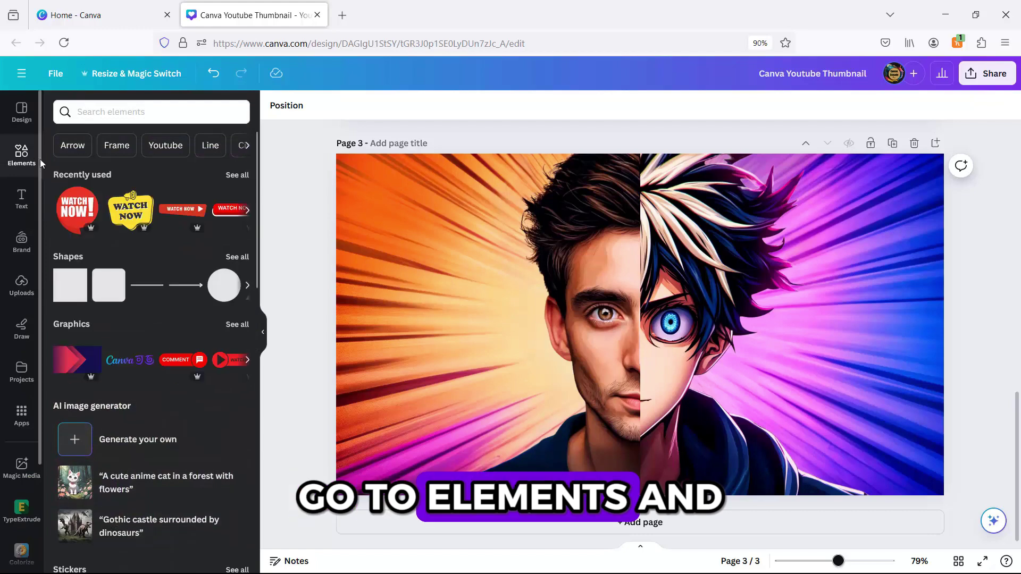
click(152, 446)
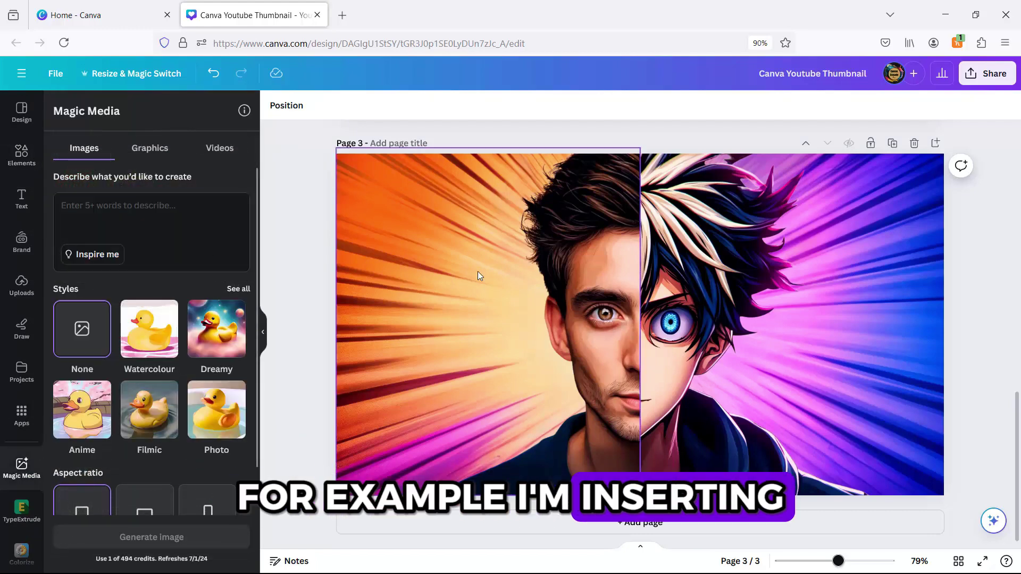
Copy the vibrant abstract background prompt from the notes file and generate images from it with Magic Media.
click(492, 563)
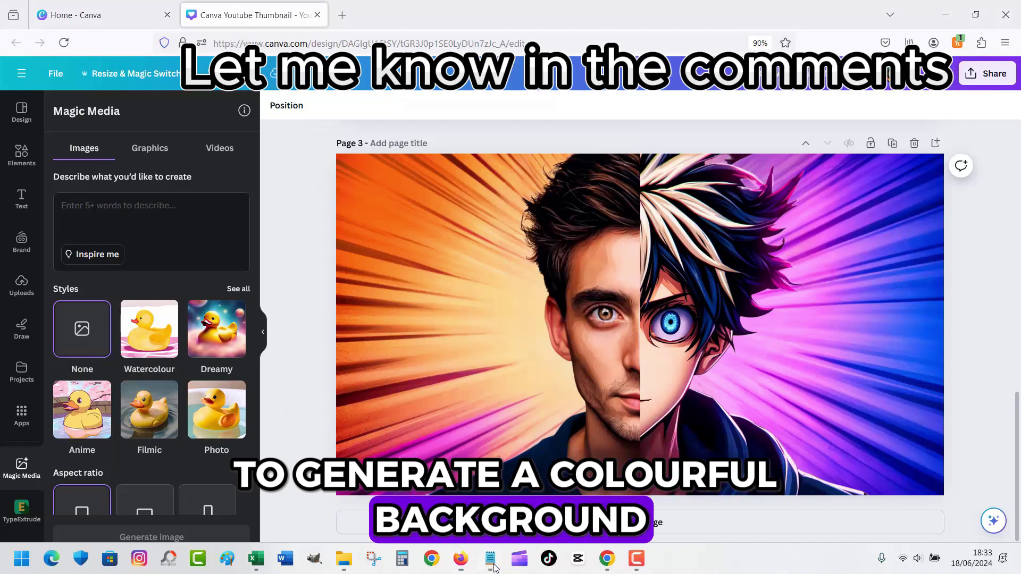
click(589, 267)
drag(589, 267, 314, 231)
key(ctrl+c)
click(152, 218)
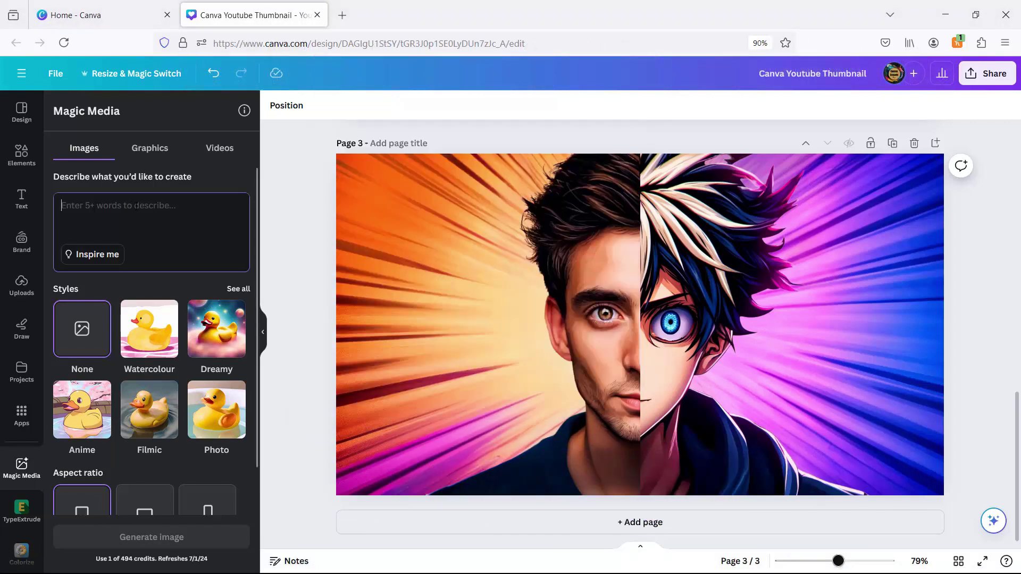
key(ctrl+v)
click(143, 540)
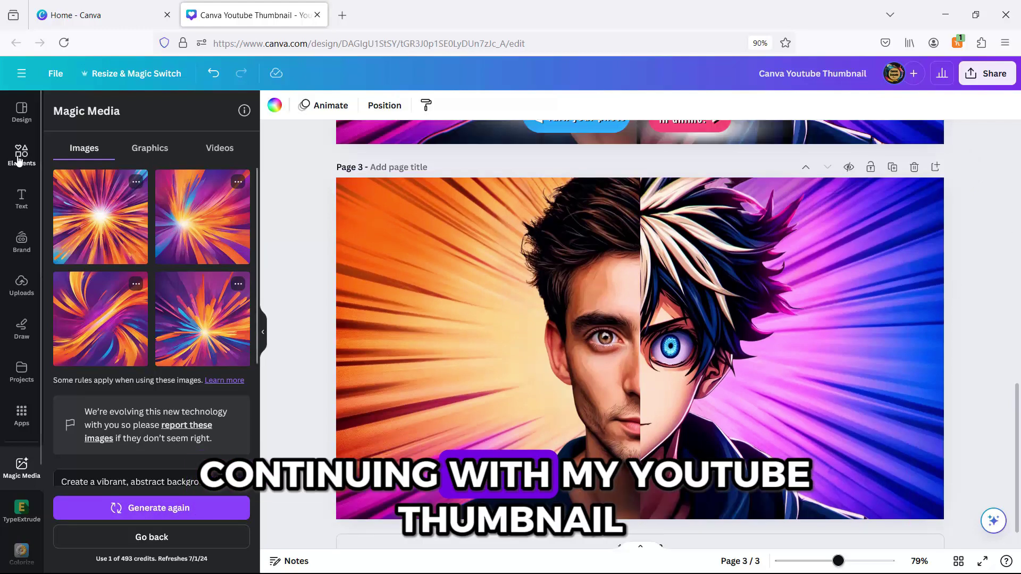
Add a straight line with a weight of 8 to page 3 and rotate it to vertical along the seam between the faces.
click(22, 156)
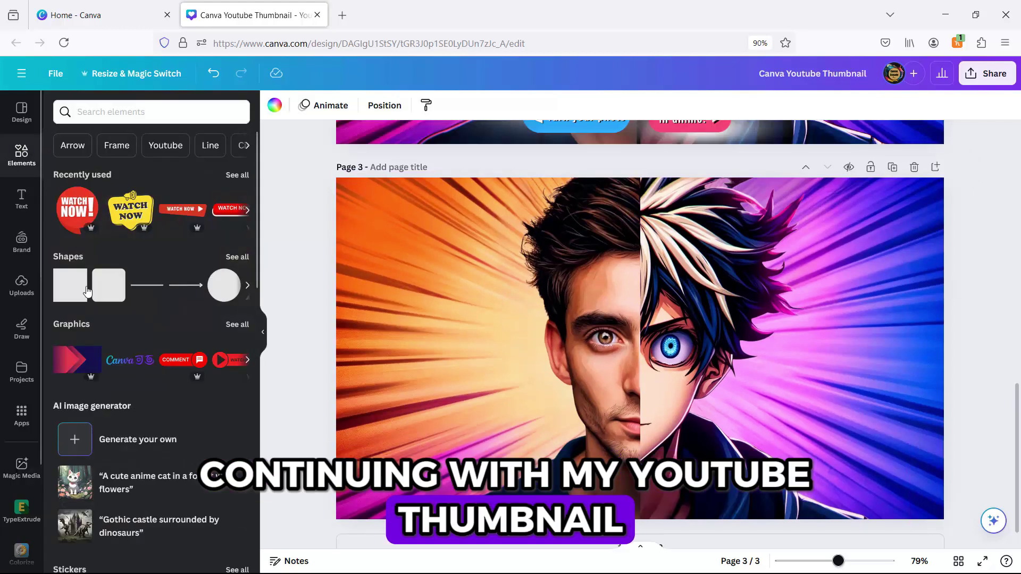
click(142, 286)
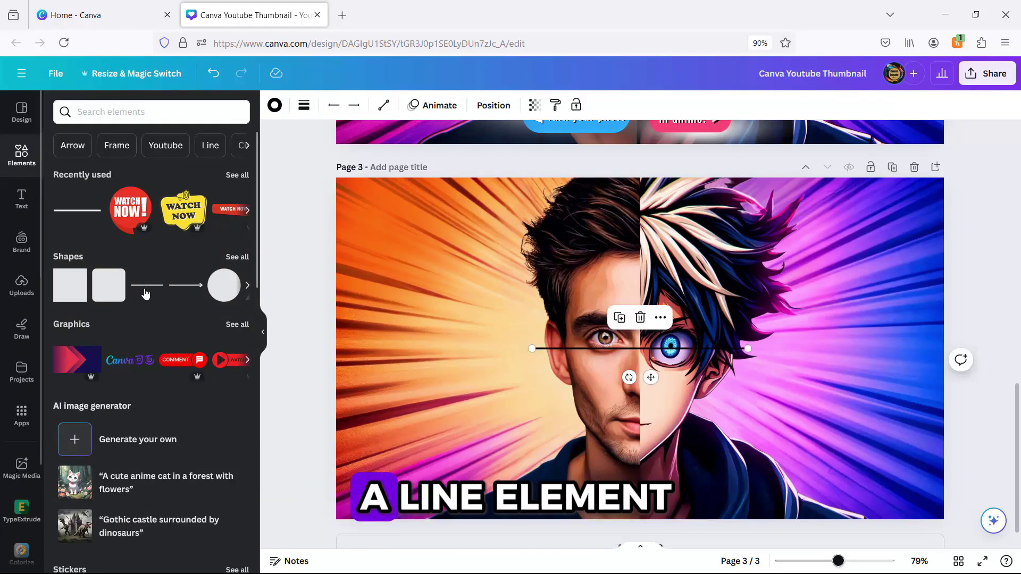
click(307, 110)
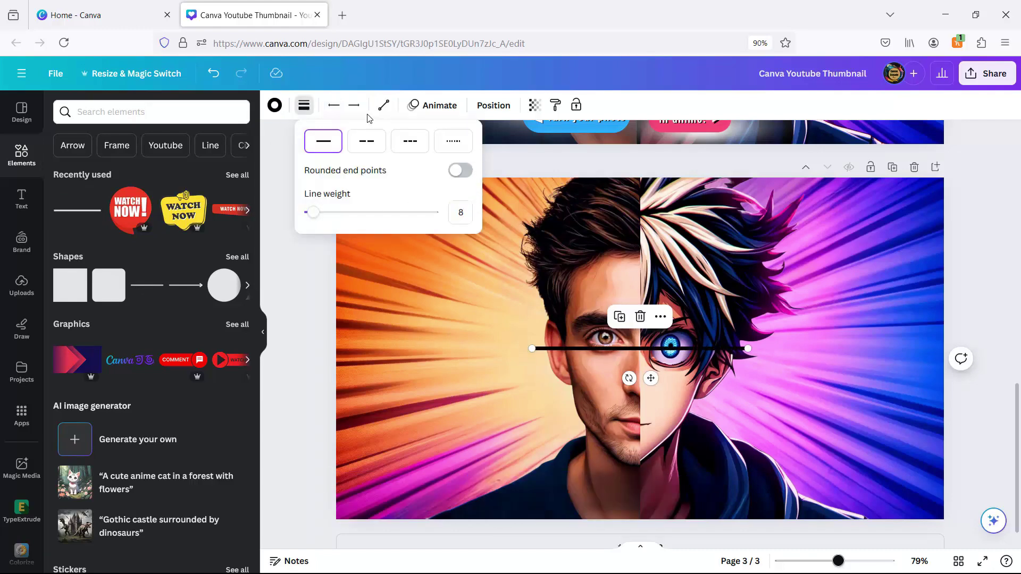
drag(630, 379, 565, 340)
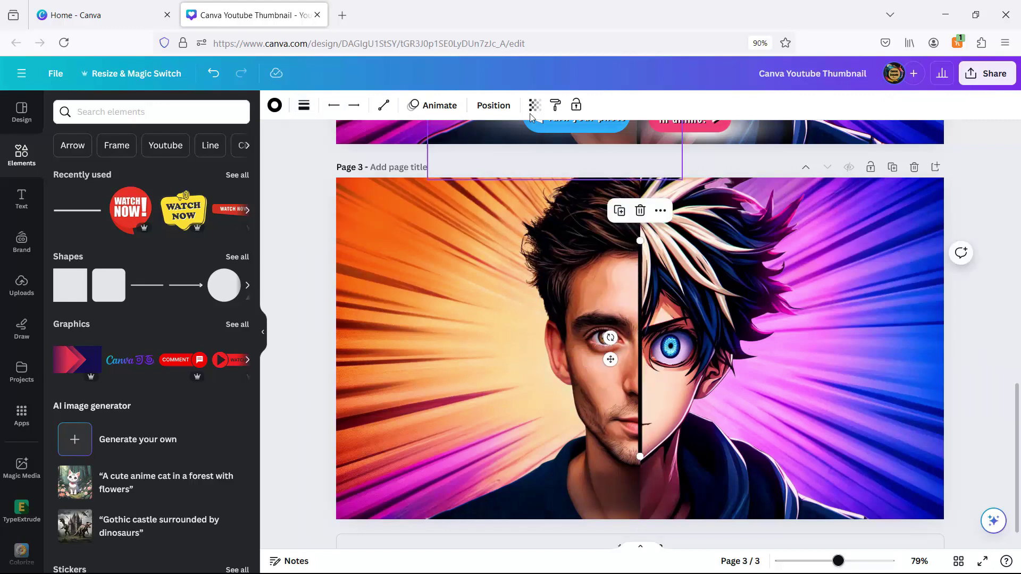
Align the vertical divider line to the top of page 3 and extend its lower end to the page's bottom edge.
click(493, 105)
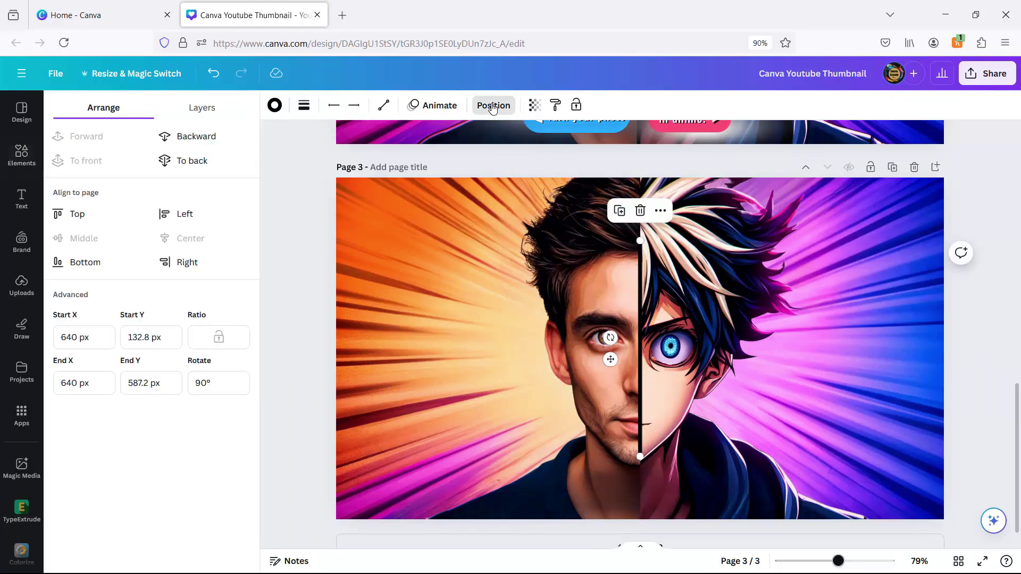
click(77, 215)
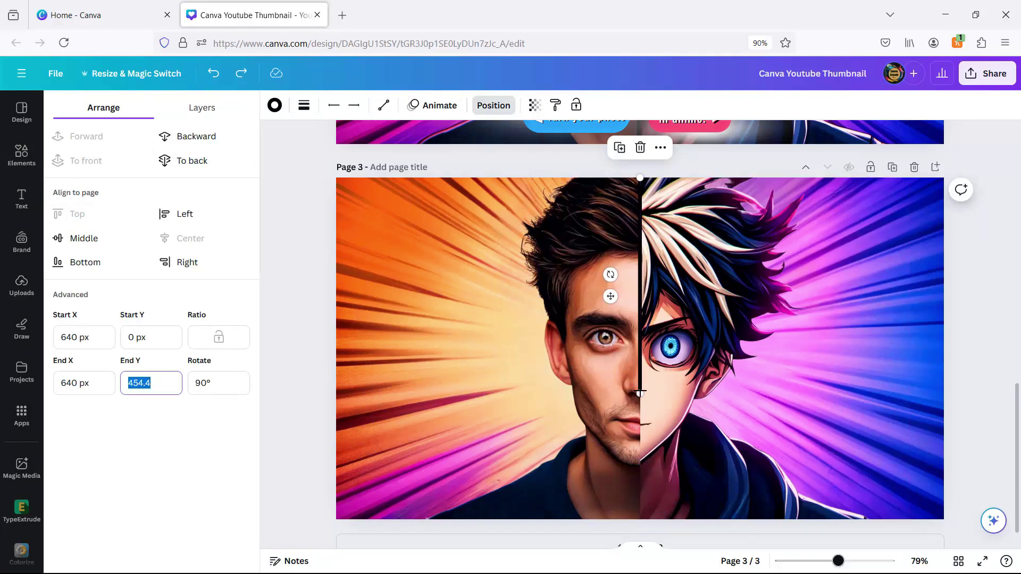
drag(640, 393, 639, 519)
click(505, 387)
click(299, 337)
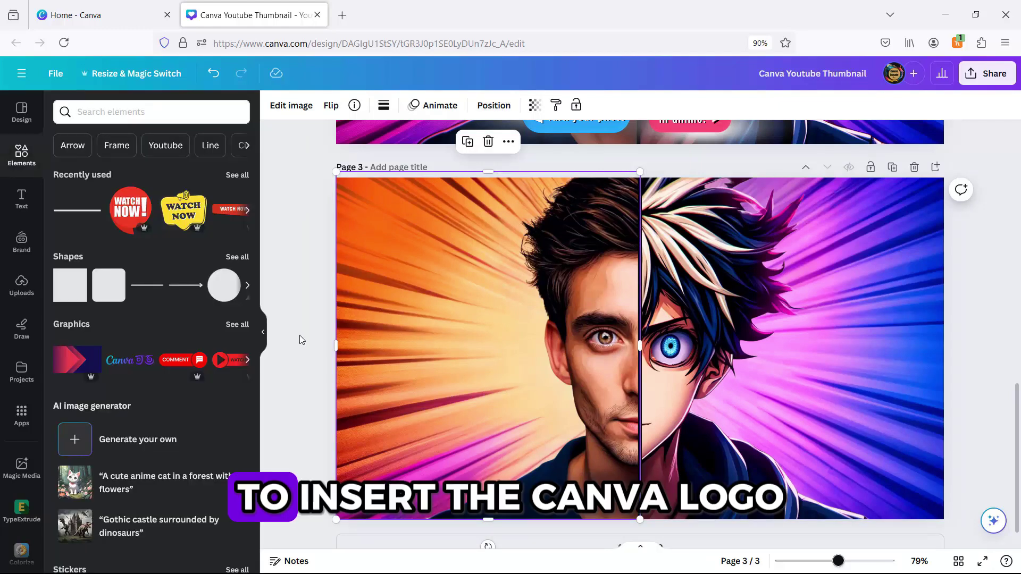
Search the elements for "canva logo" and add the round gradient logo photo with the full Canva wordmark to page 3.
scroll(323, 230, down, 1)
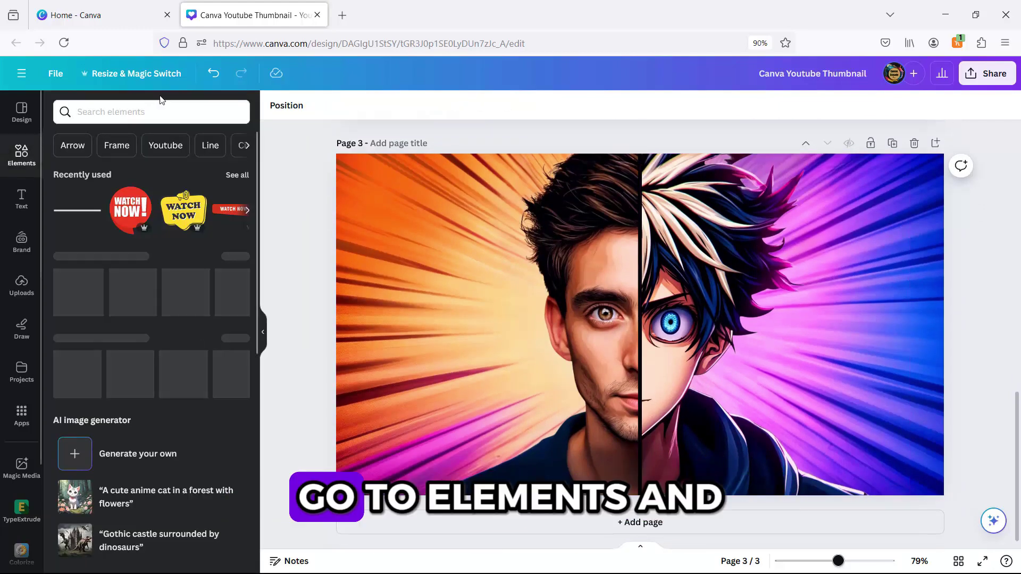
click(150, 111)
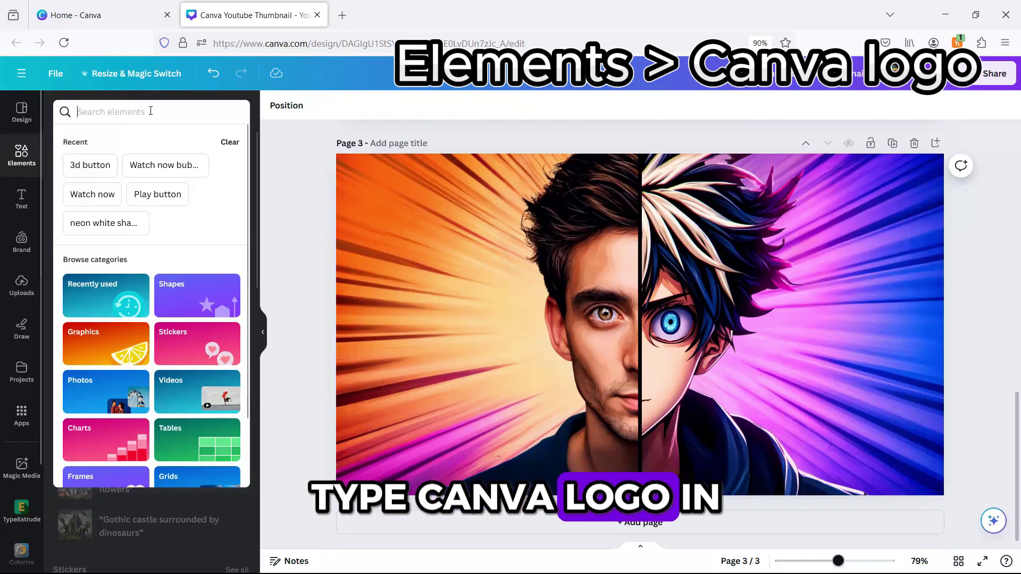
text(canva)
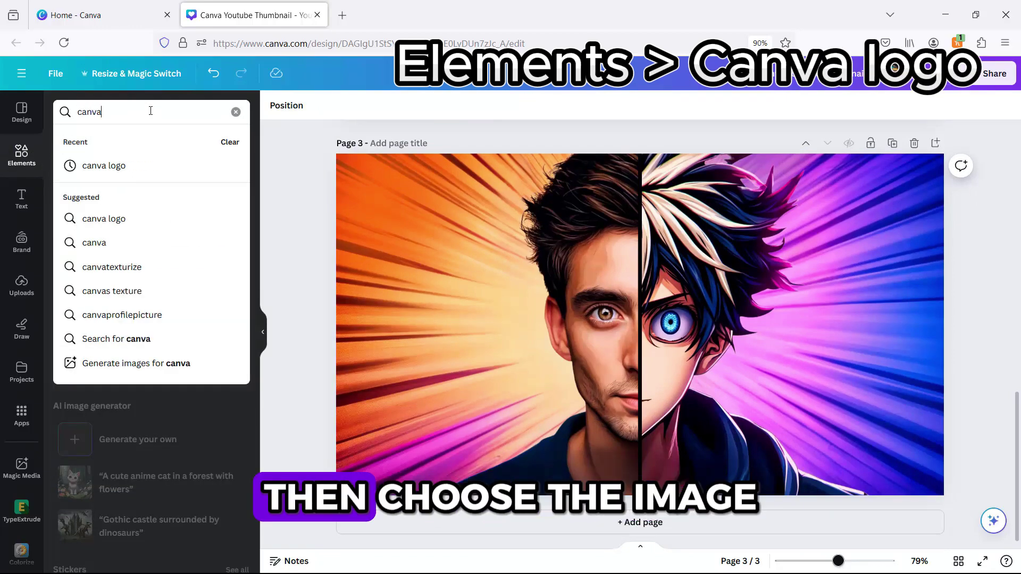
click(101, 166)
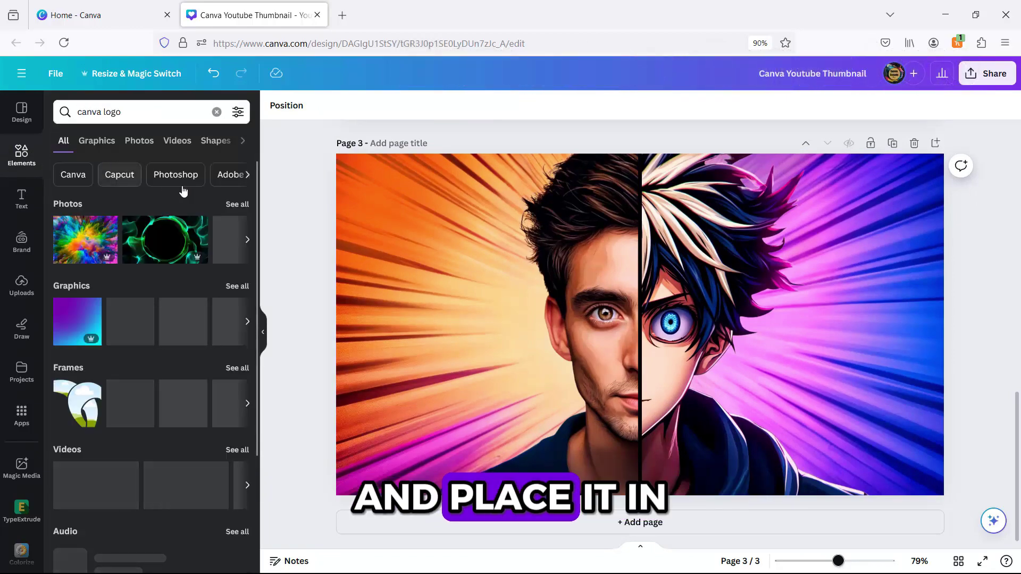
click(237, 204)
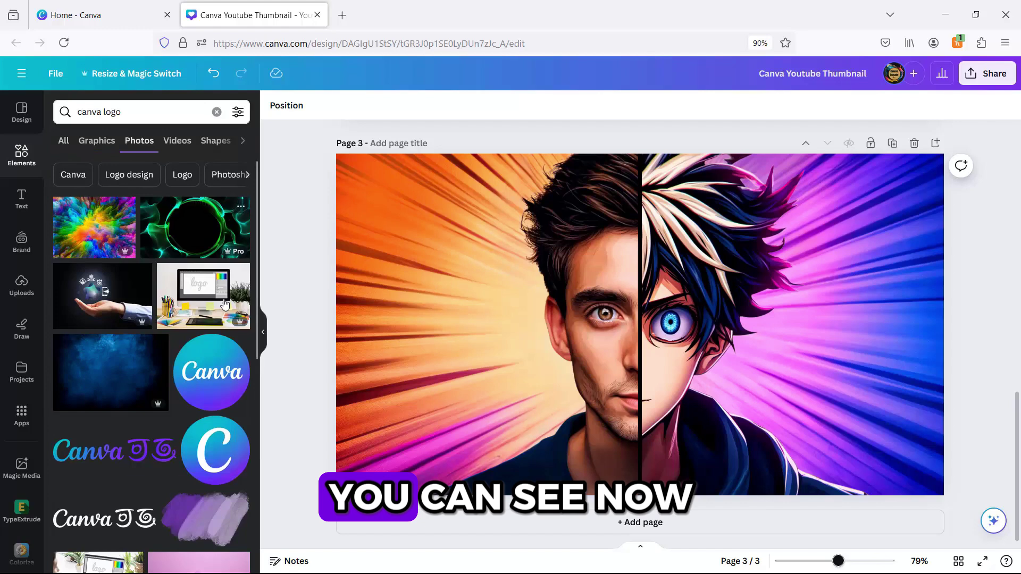
click(211, 372)
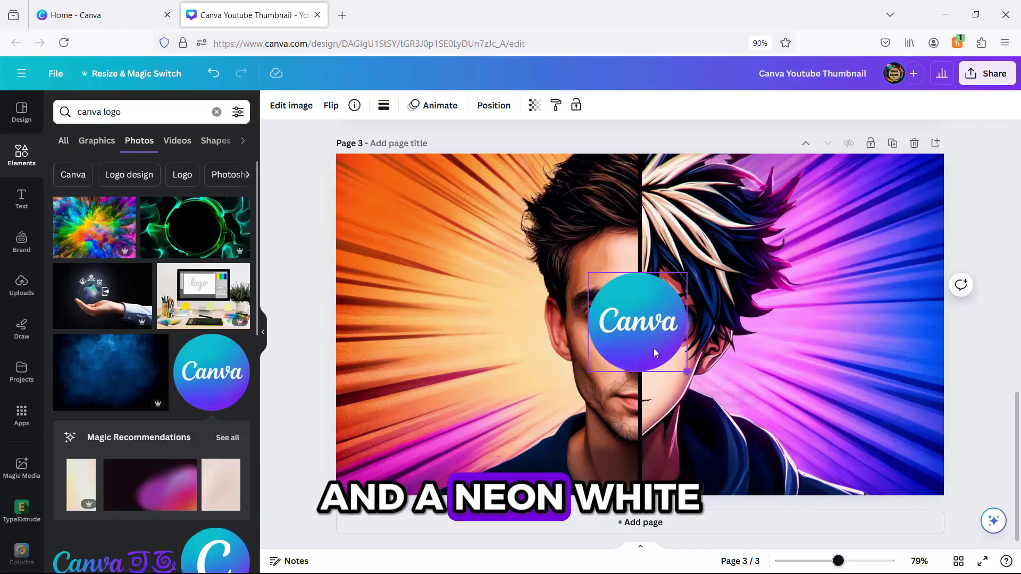
Shrink the Canva logo, place it in page 3's upper-left corner and tilt it counterclockwise so it slightly overhangs the page edges.
drag(695, 378, 405, 226)
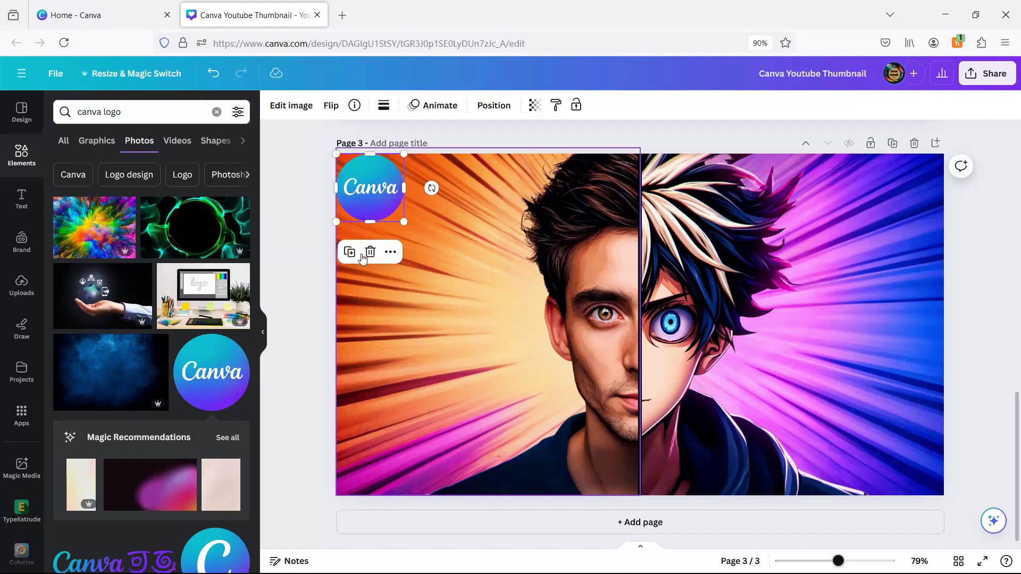
drag(432, 188, 441, 154)
mouse_move(414, 204)
mouse_down()
mouse_move(431, 210)
mouse_move(421, 206)
mouse_up()
drag(326, 172, 369, 179)
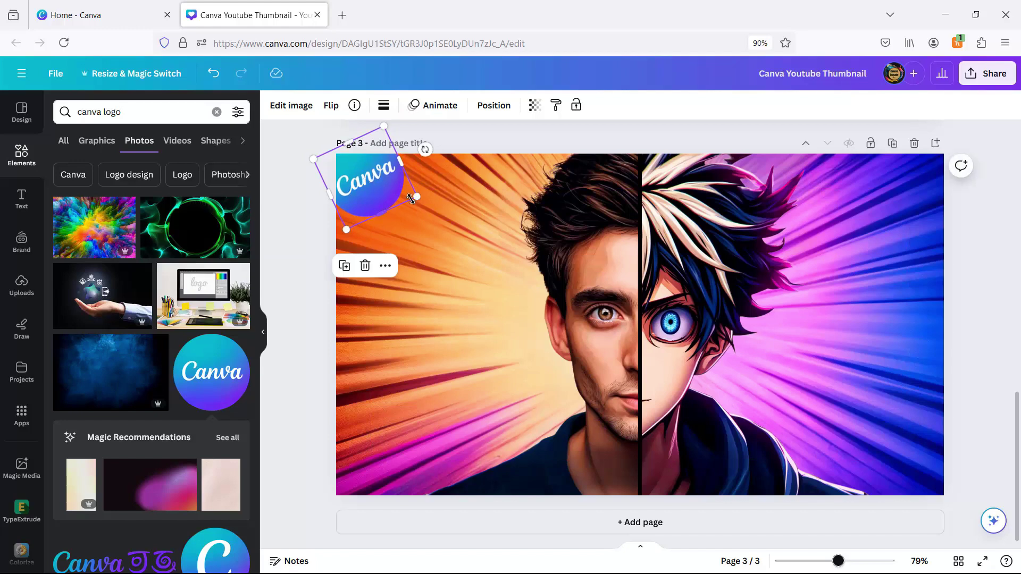
click(962, 539)
drag(418, 196, 427, 201)
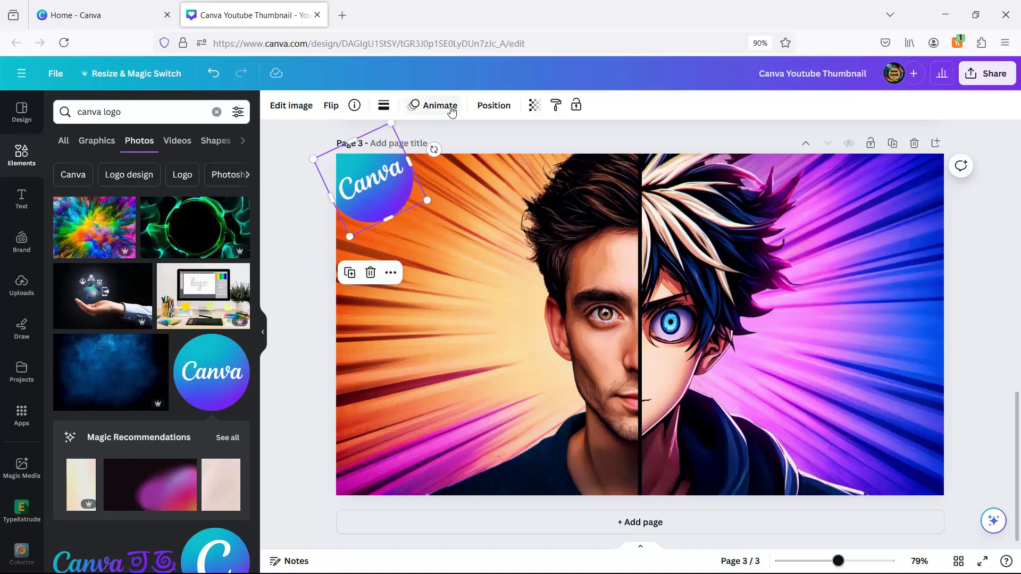
Apply a Drop shadow effect to the Canva logo.
click(291, 107)
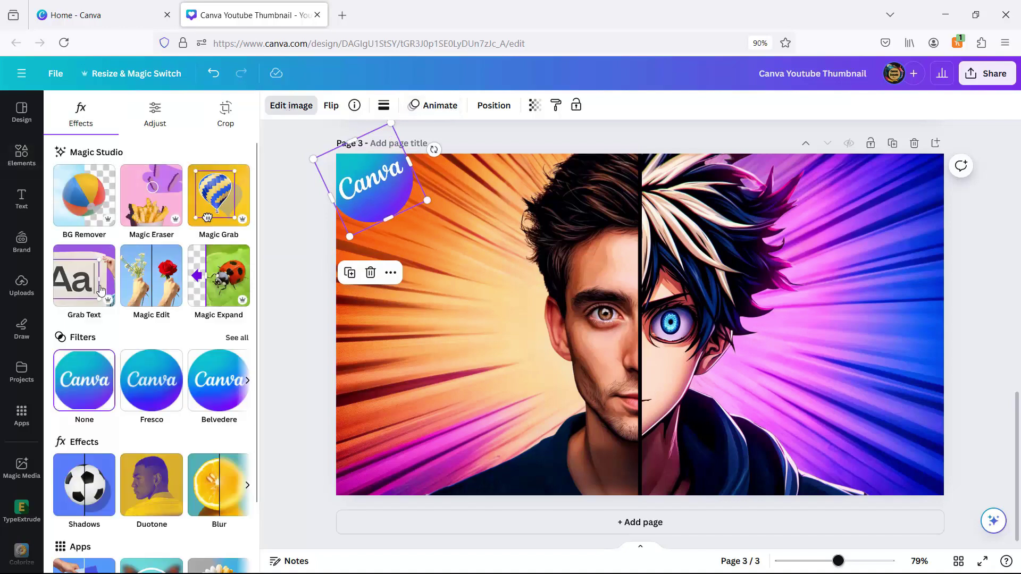
click(83, 493)
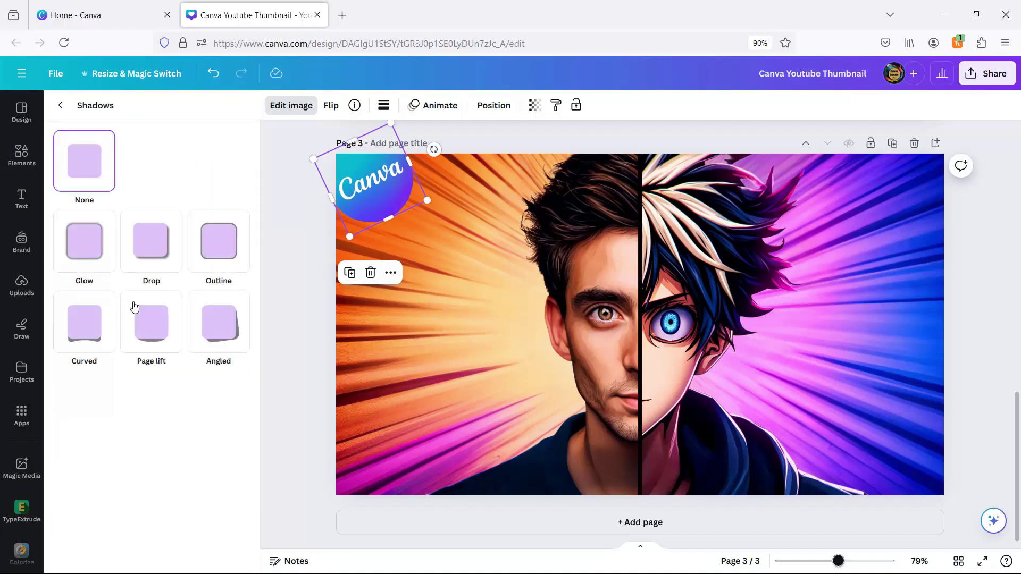
click(151, 244)
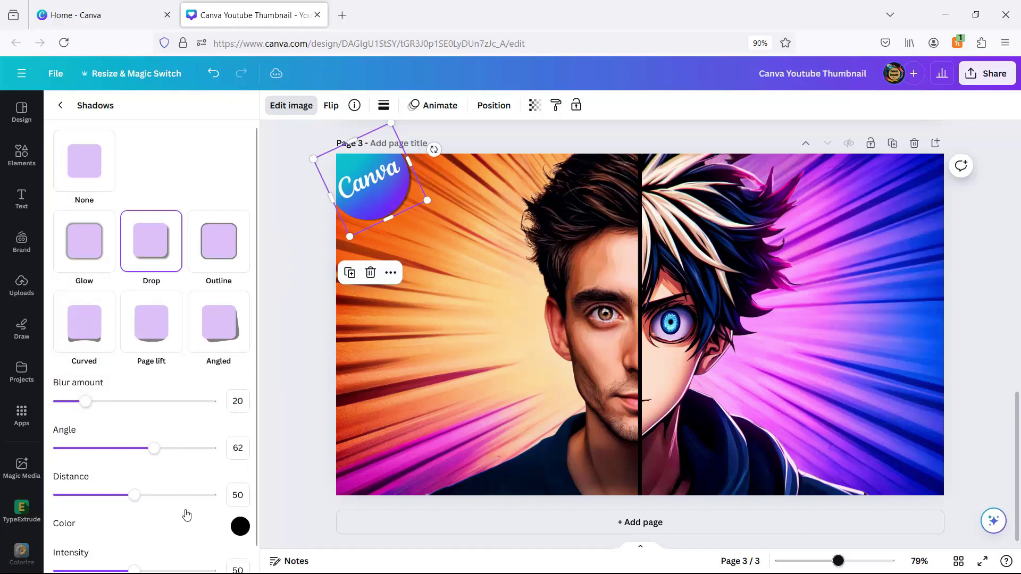
scroll(224, 511, down, 1)
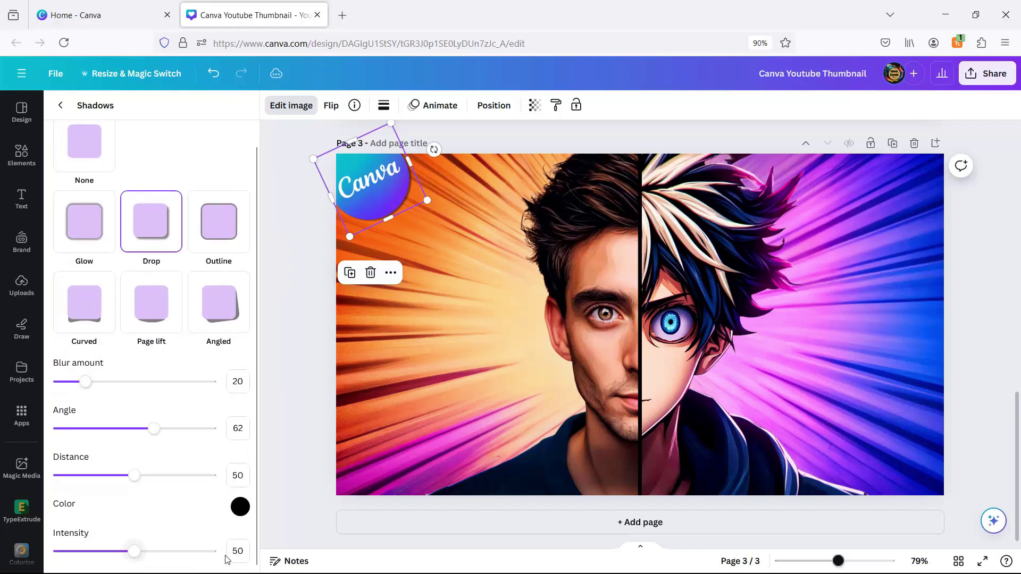
click(301, 372)
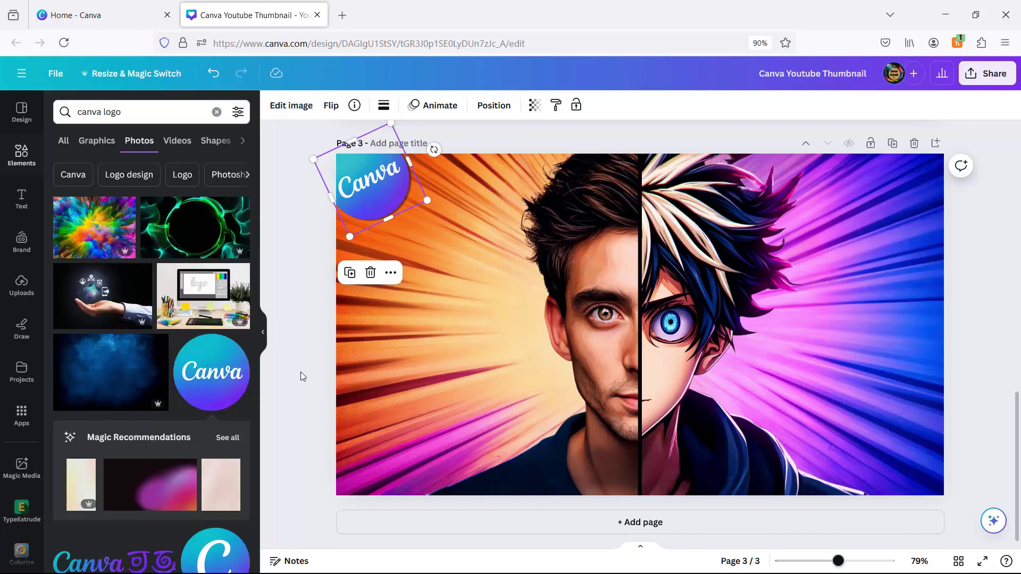
click(382, 182)
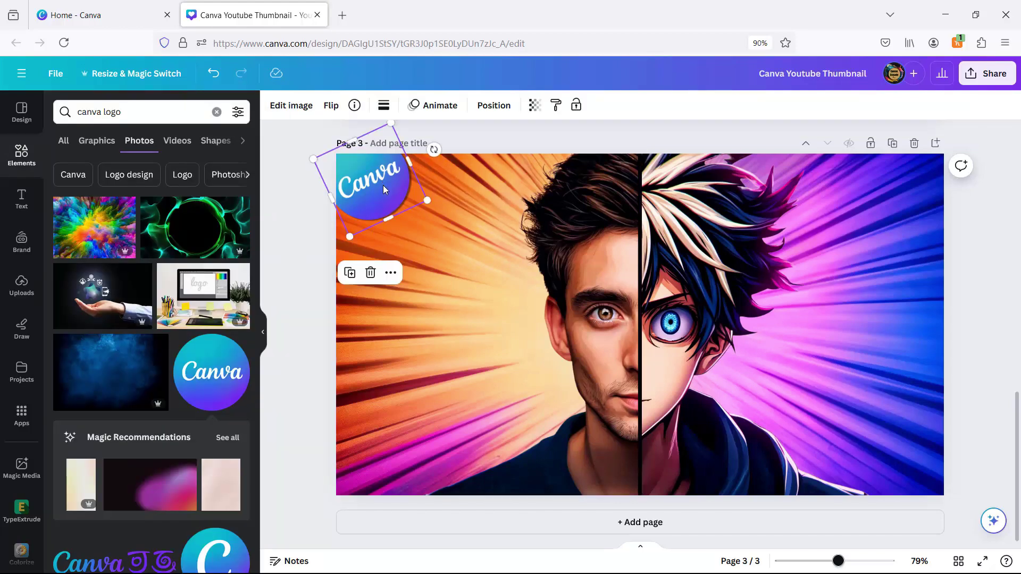
Search the elements for "neon white shadow" and add the large blurred white circle graphic to page 3.
click(16, 156)
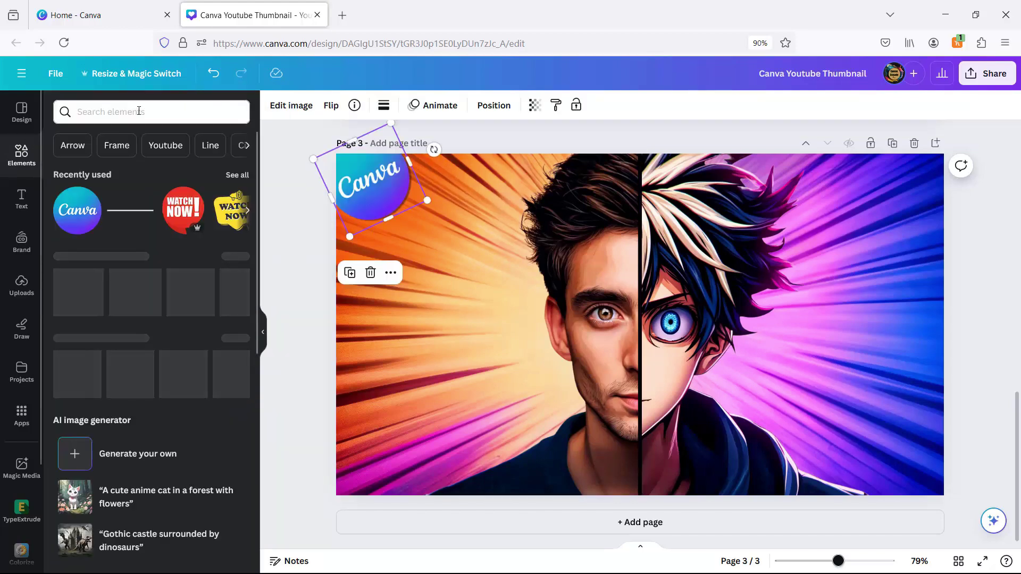
click(137, 112)
text(neon)
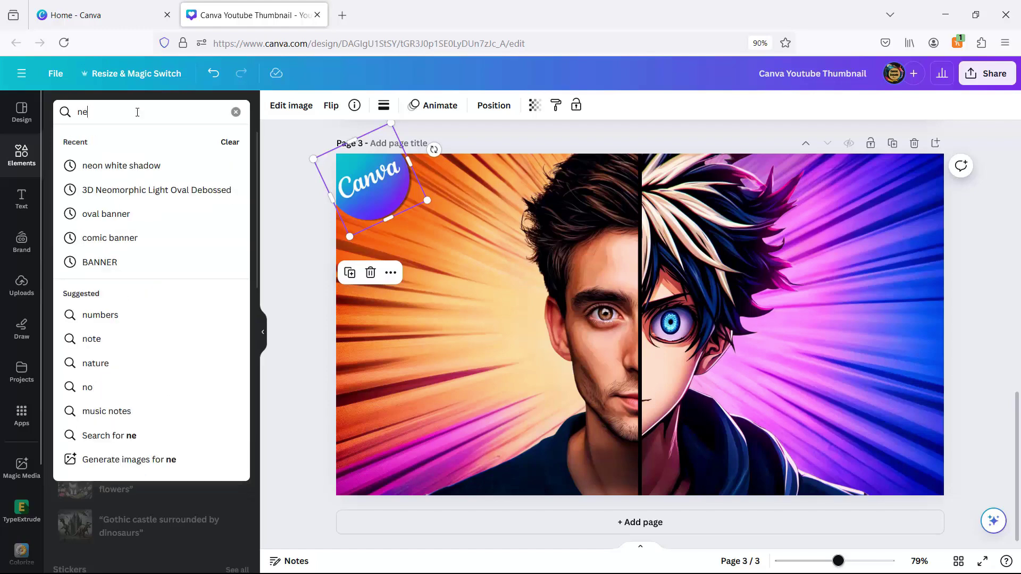
click(132, 165)
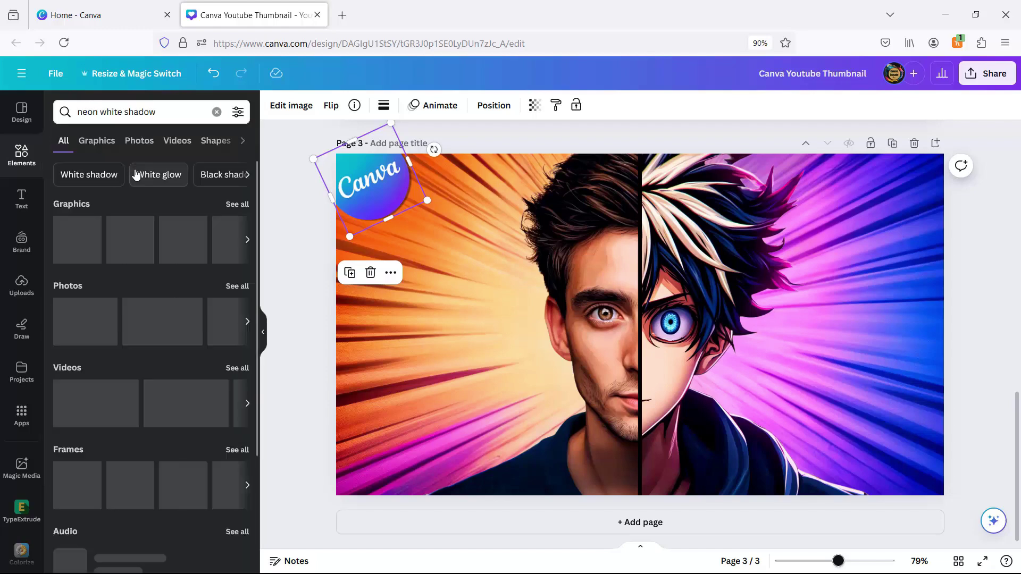
click(232, 209)
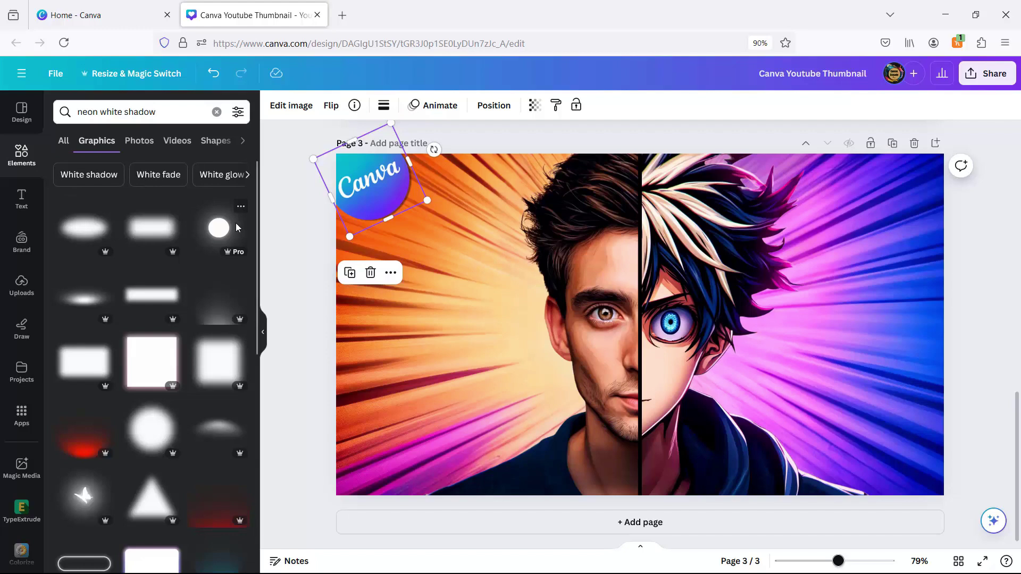
click(148, 434)
Move the blurred white circle onto the Canva logo, send it one layer backward and centre it as a glow behind the logo.
drag(624, 349, 381, 191)
click(493, 105)
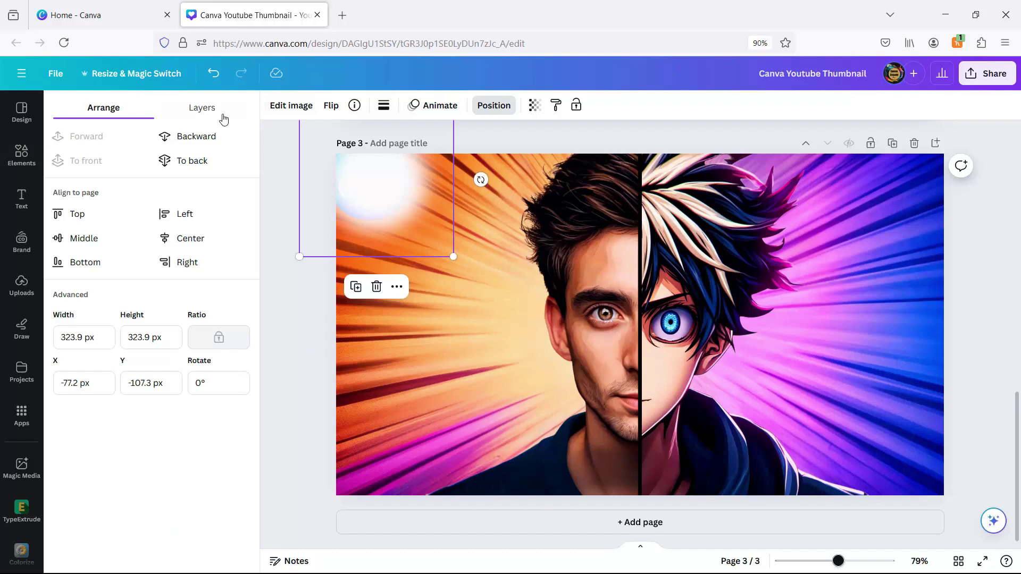
click(206, 140)
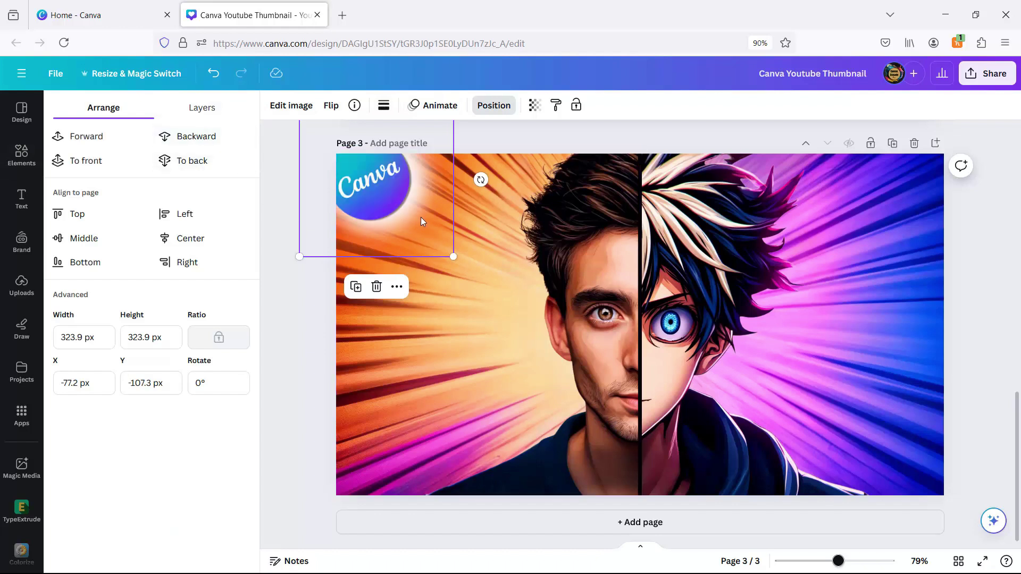
drag(420, 218, 415, 221)
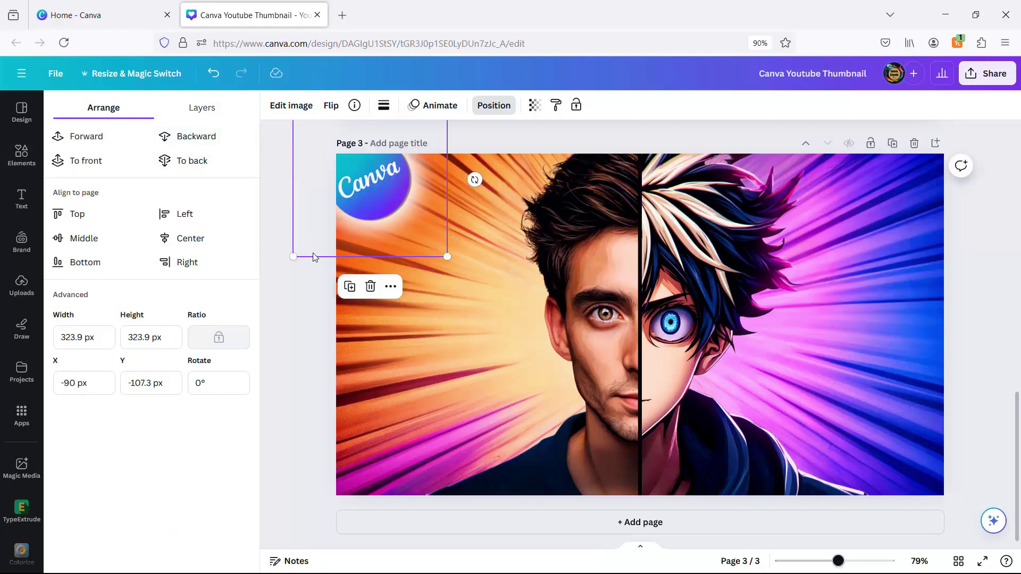
click(292, 339)
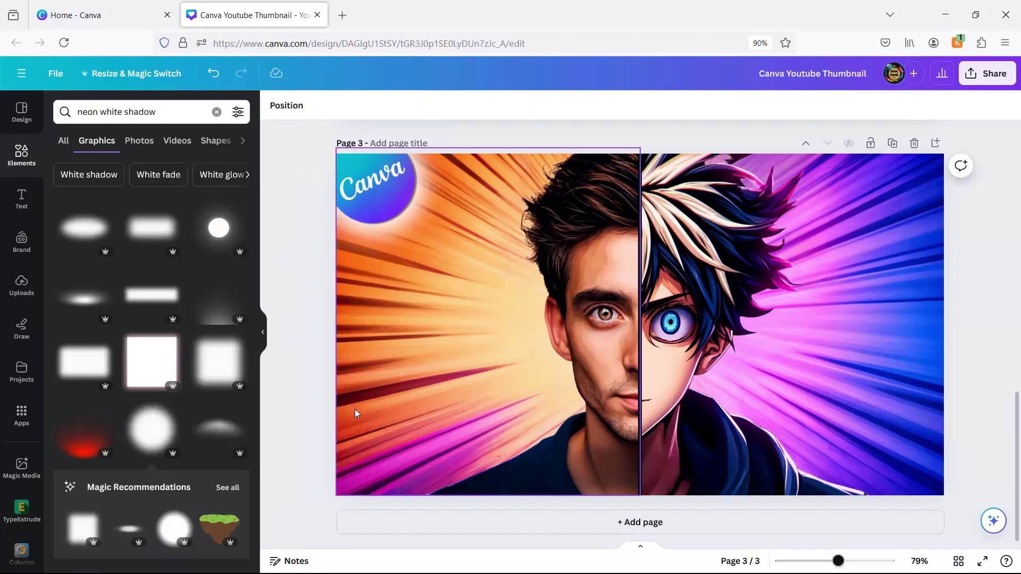
Search the elements for "3d button" and add the light grey pill-shaped button graphic to page 3.
click(217, 113)
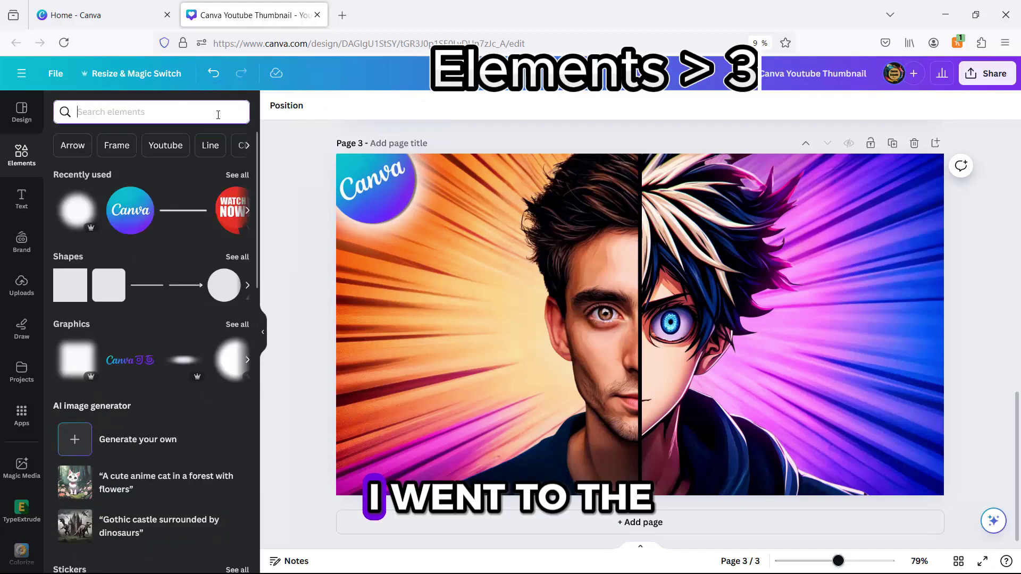
text(3d)
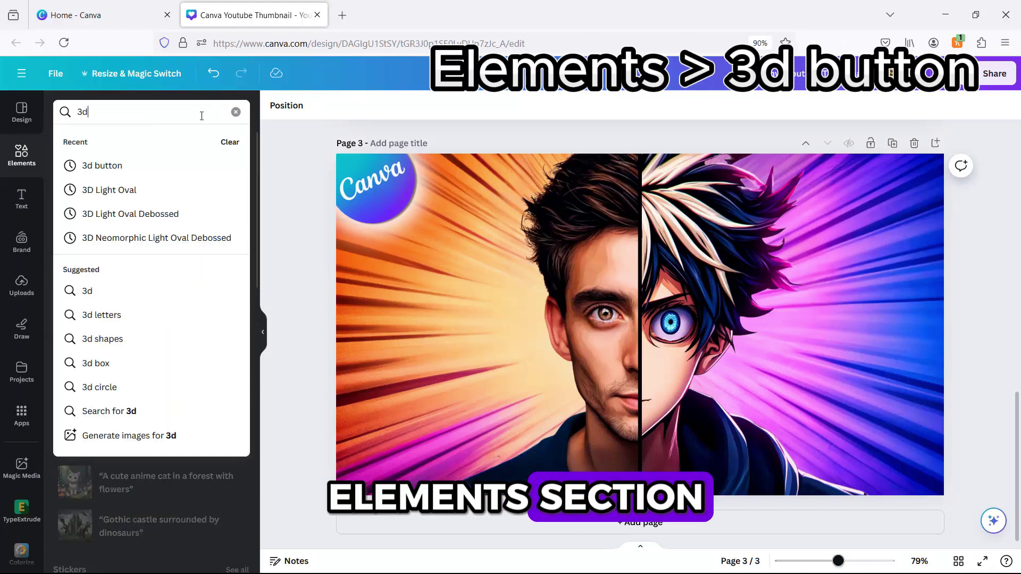
click(118, 165)
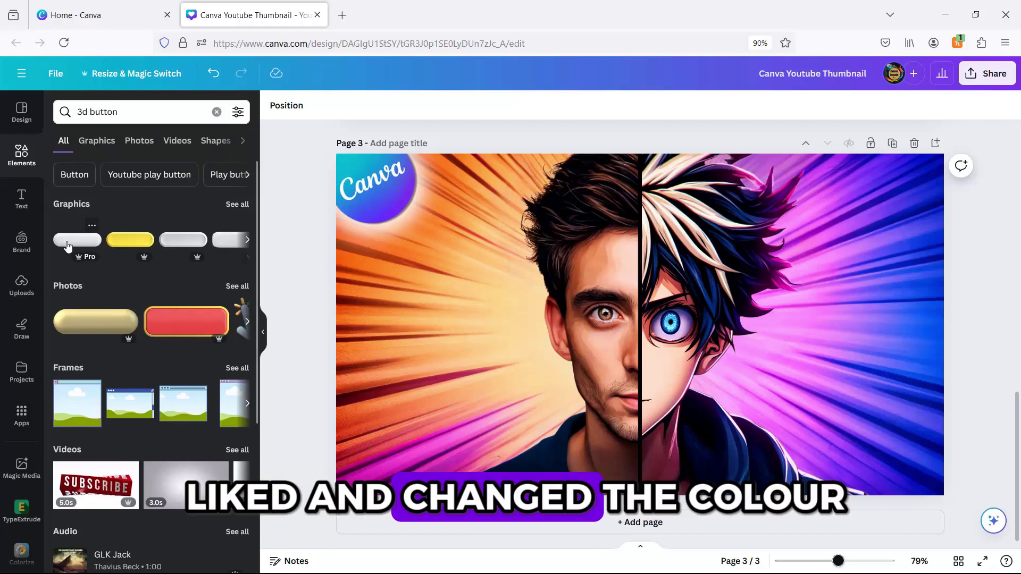
click(73, 244)
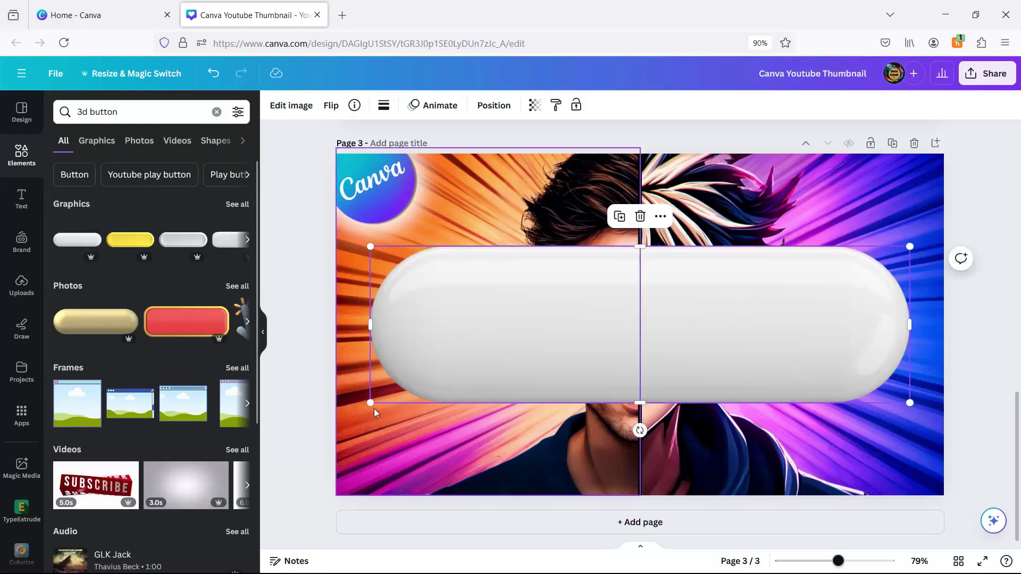
Shrink the grey 3D button and place it at the bottom of page 3, just left of the divider line.
drag(373, 403, 729, 298)
drag(823, 284, 558, 456)
drag(626, 429, 559, 452)
mouse_move(502, 468)
mouse_down()
mouse_move(560, 471)
mouse_move(513, 458)
mouse_up()
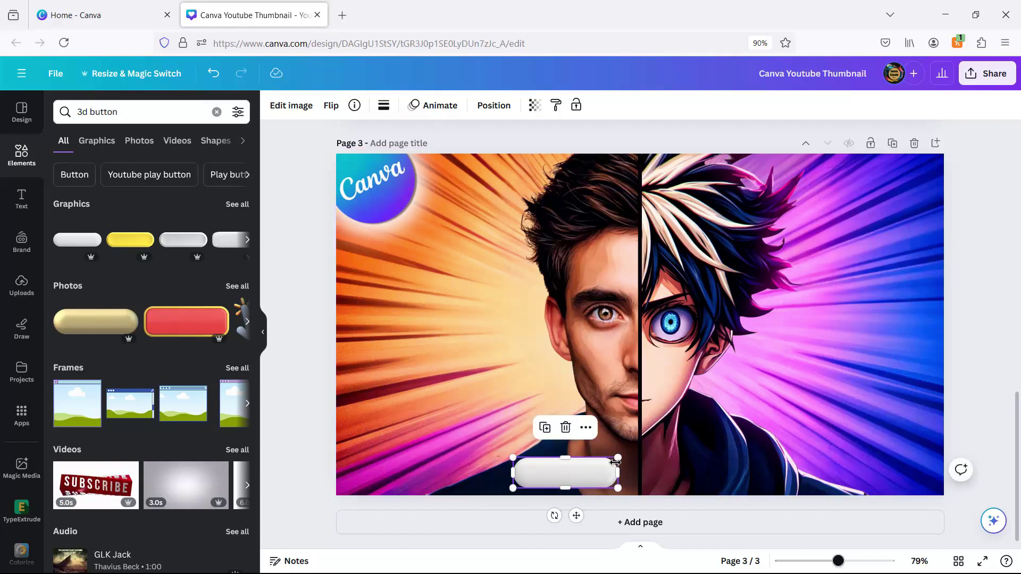
drag(620, 458, 629, 455)
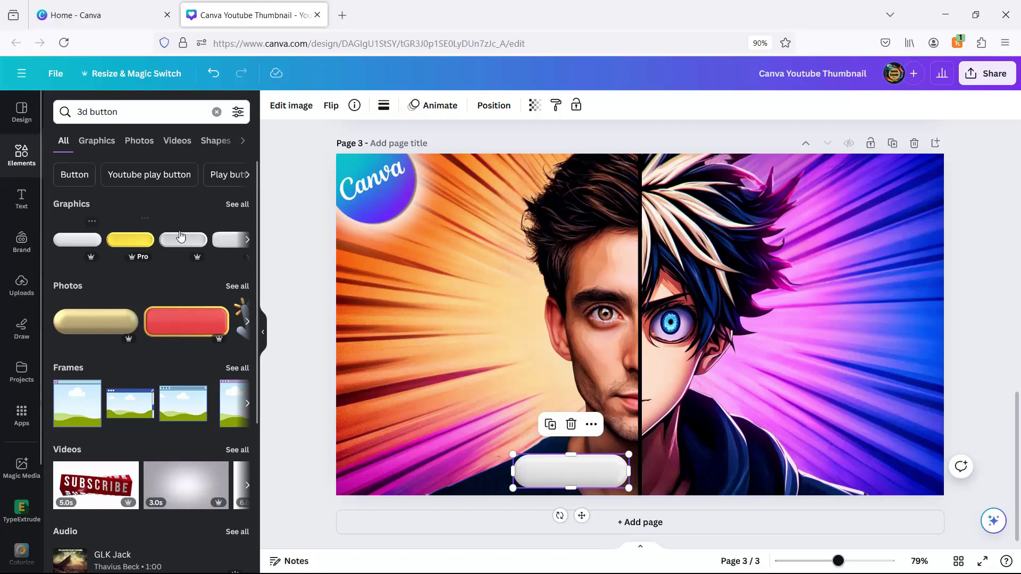
Apply the custom Duotone effect to the grey 3D button at the bottom of page 3.
click(292, 106)
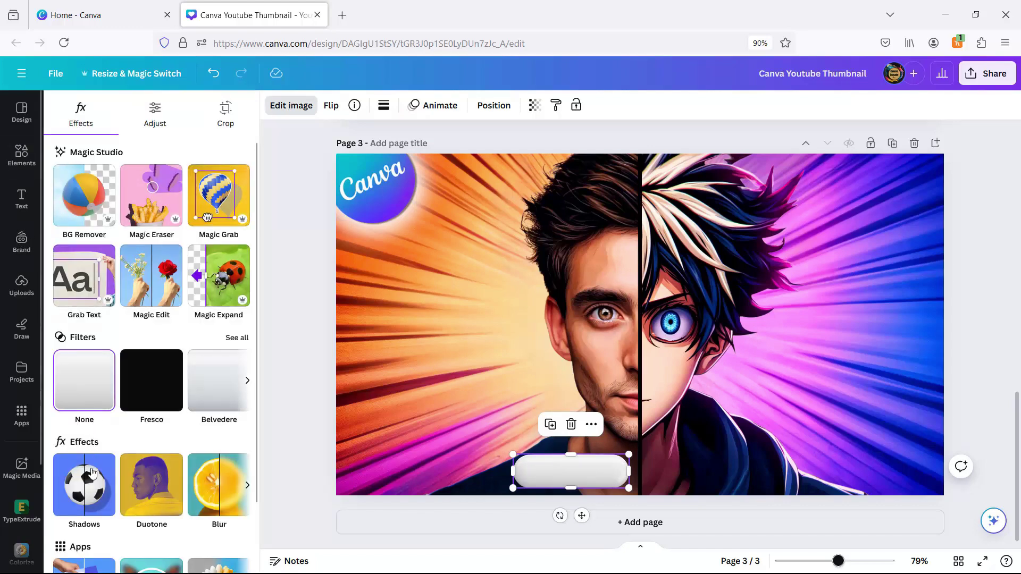
click(151, 489)
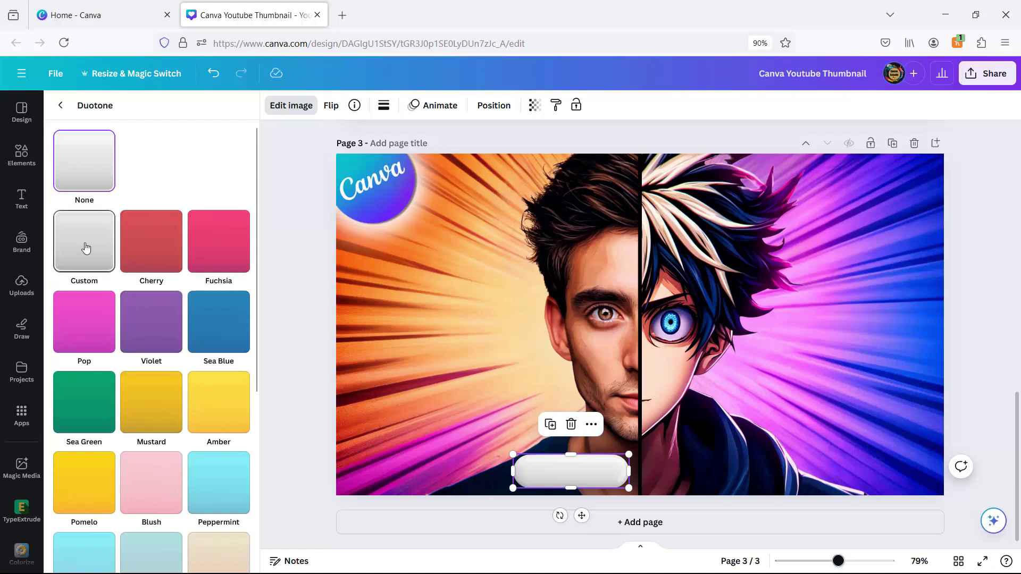
click(83, 247)
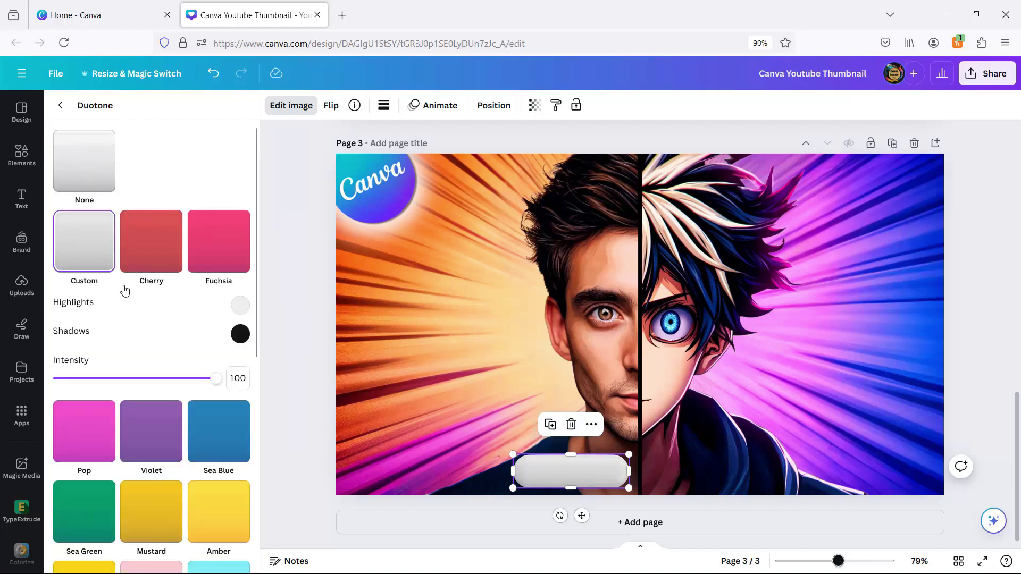
Set the Duotone highlights colour of the 3D button to #38B6FF.
click(237, 306)
click(361, 425)
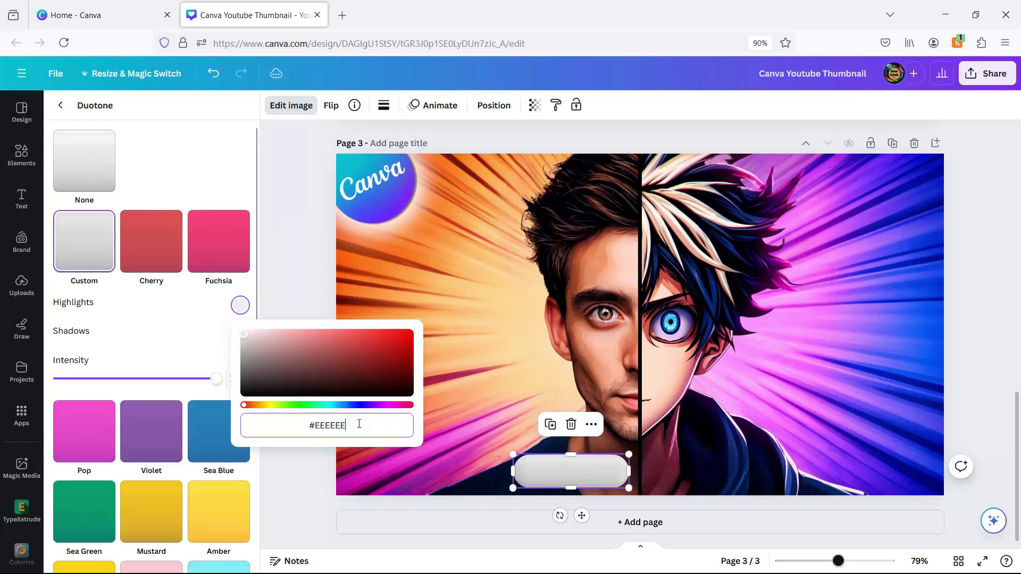
key(BackSpace)
key(BackSpace)
key(BackSpace)
key(BackSpace)
key(BackSpace)
key(BackSpace)
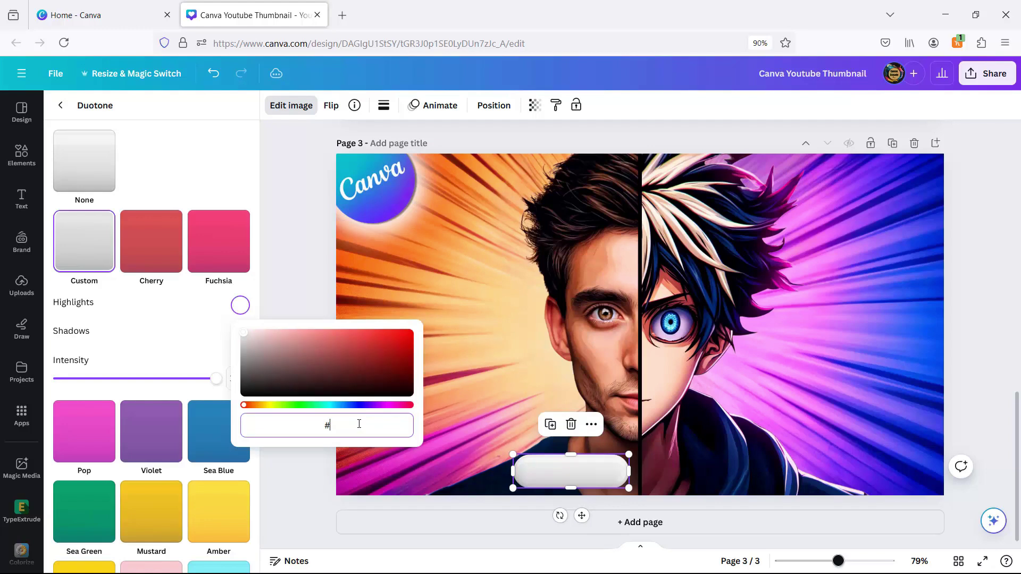
text(38)
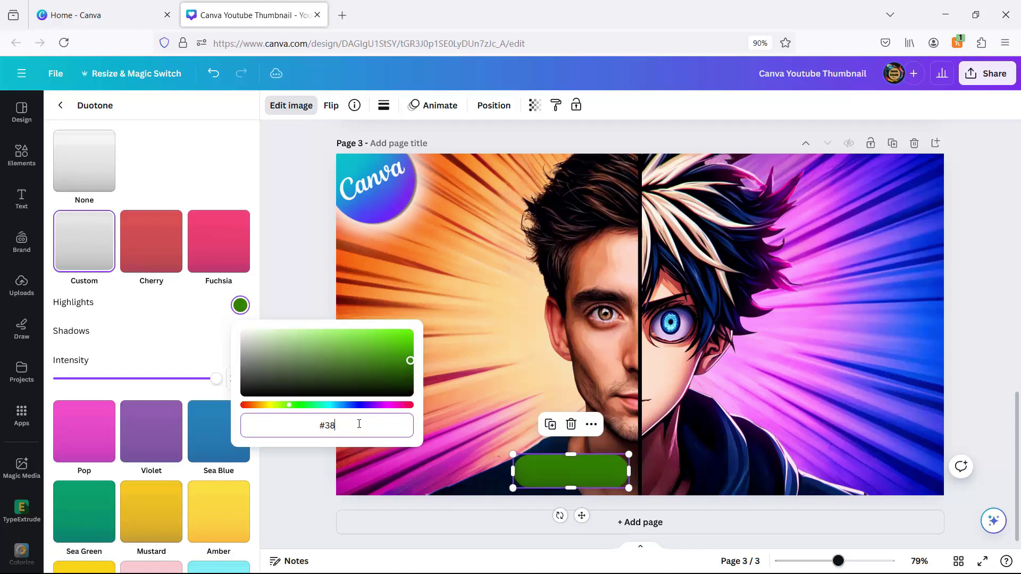
text(B6FF)
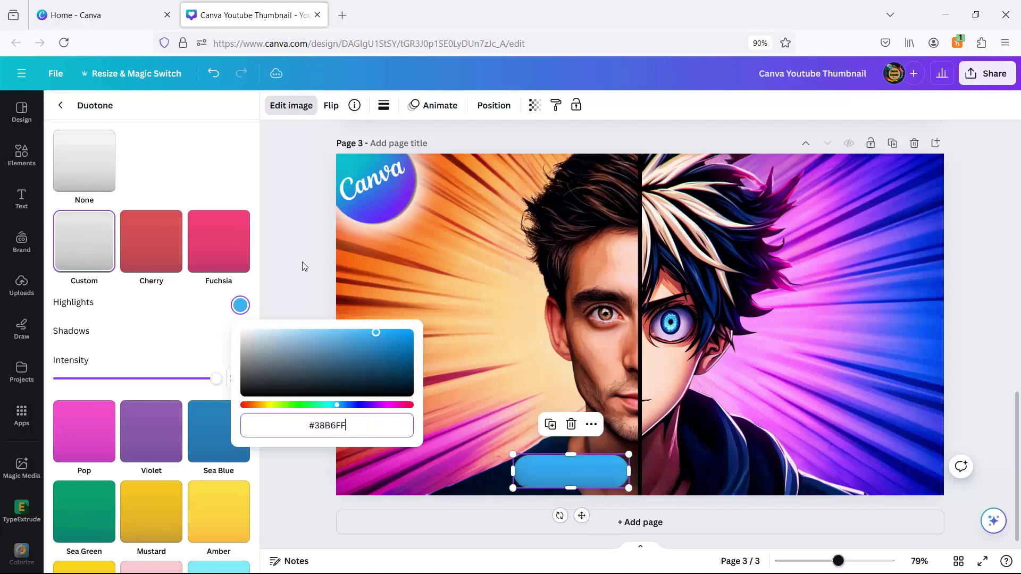
key(Escape)
key(Escape)
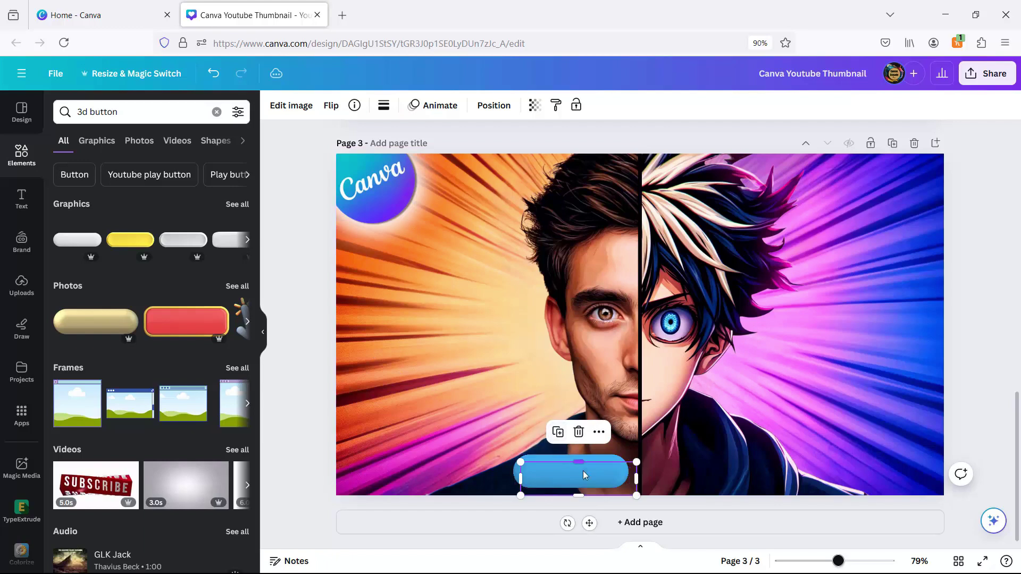
Place a copy of the blue button just right of the divider line and switch its Duotone effect to Custom.
drag(583, 471, 720, 470)
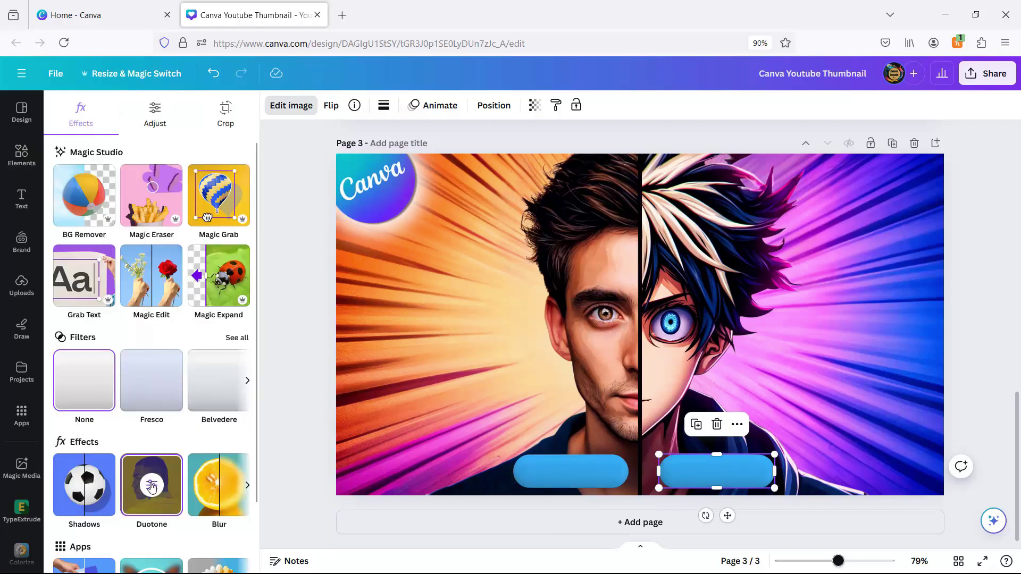
click(151, 485)
click(87, 238)
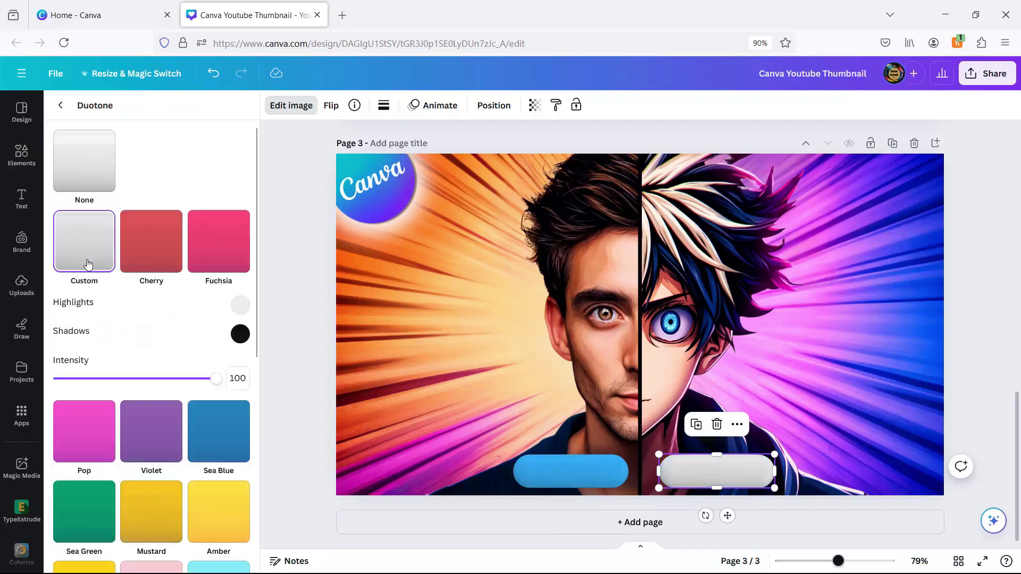
Set the Duotone highlights colour of the copied button to #FF4076.
click(241, 305)
click(366, 422)
key(BackSpace)
key(BackSpace)
key(BackSpace)
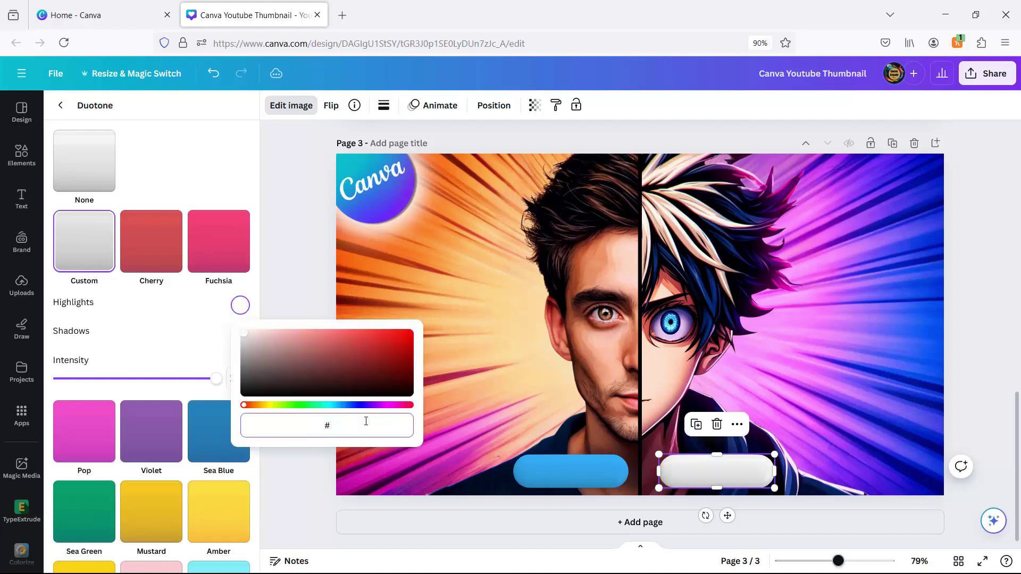
text(FF4076)
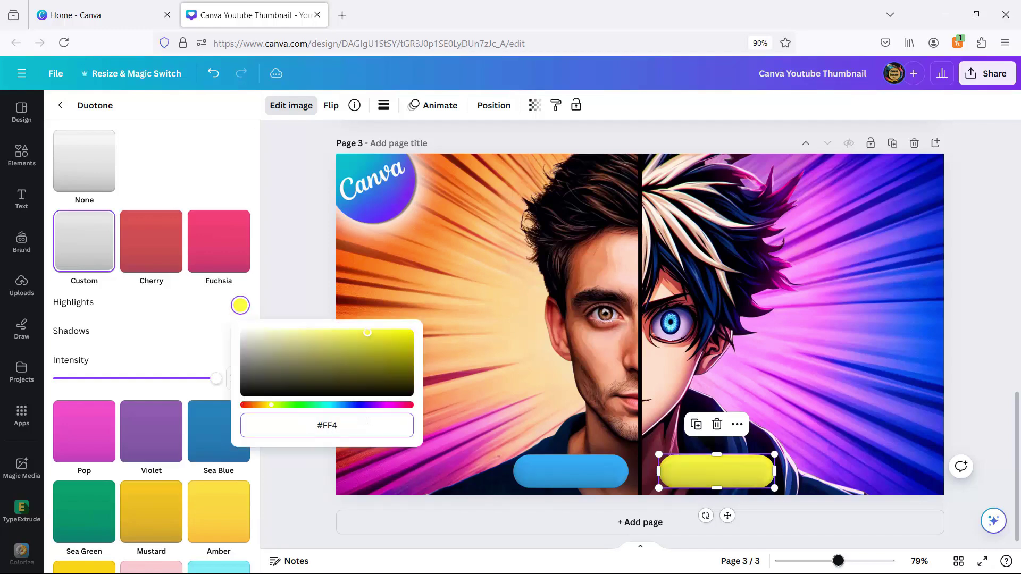
click(279, 241)
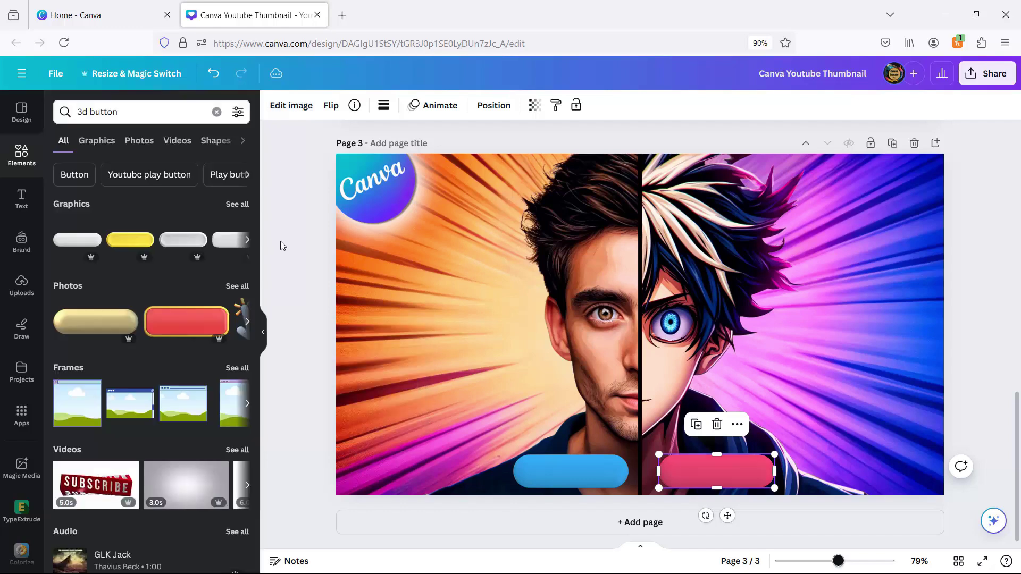
click(280, 241)
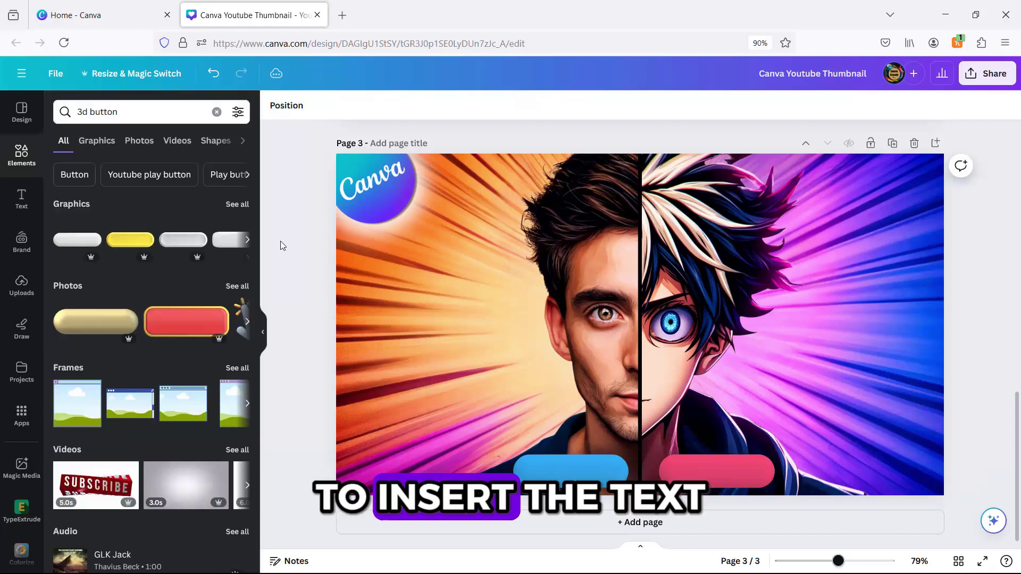
Add a subheading to page 3 with the text "Turn your photo".
click(22, 198)
click(92, 296)
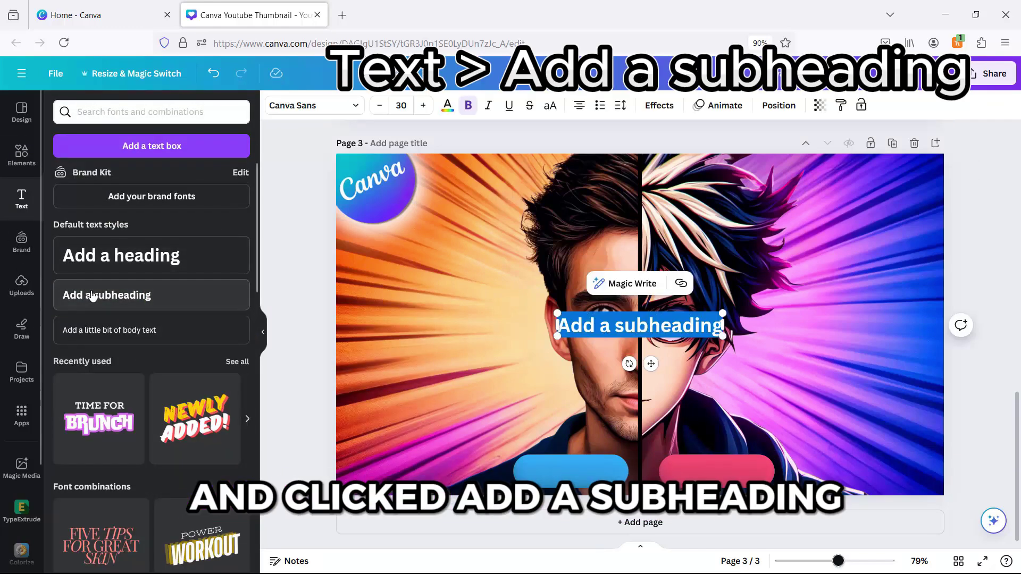
text(Tu)
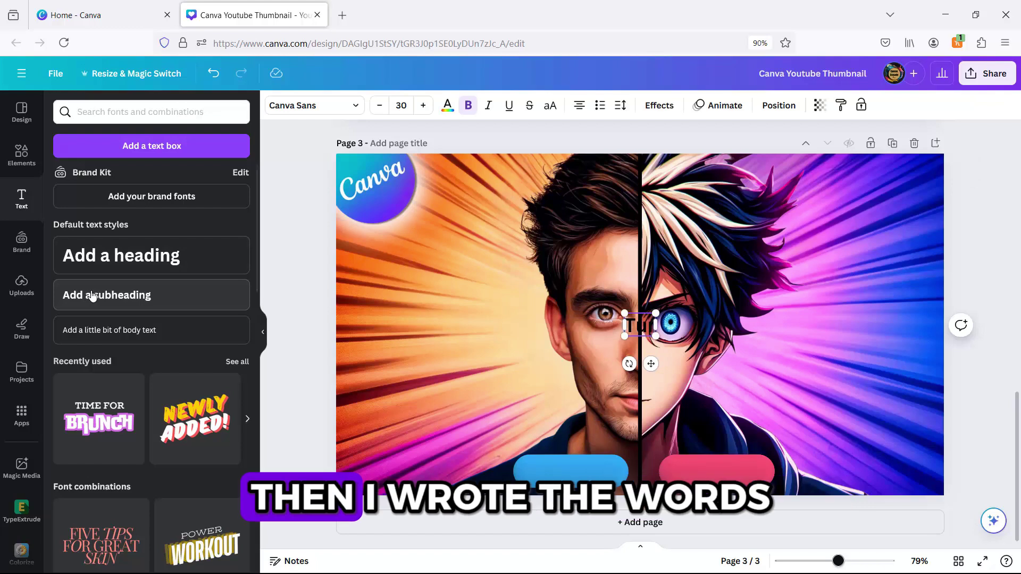
text(rn)
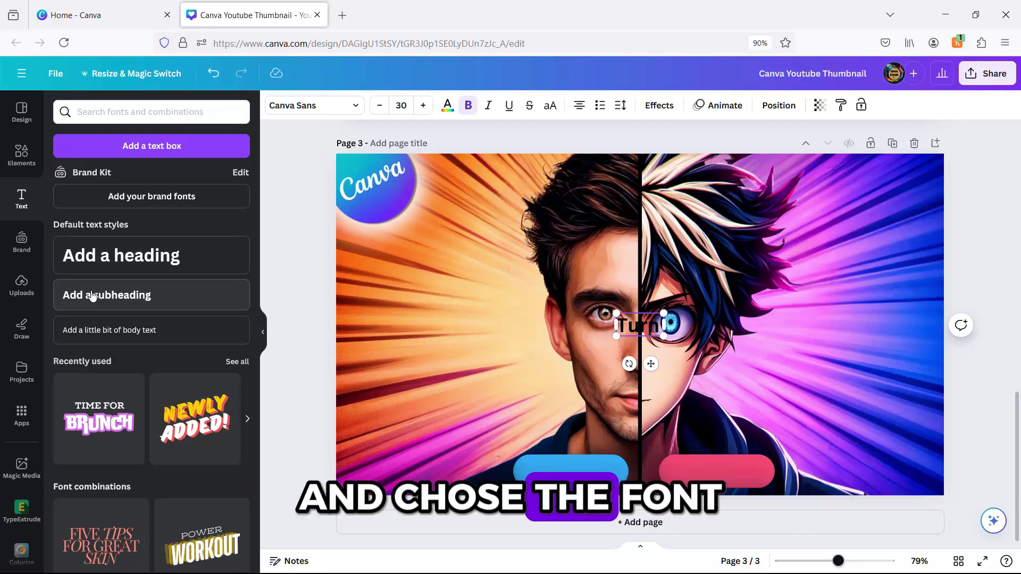
text( Your)
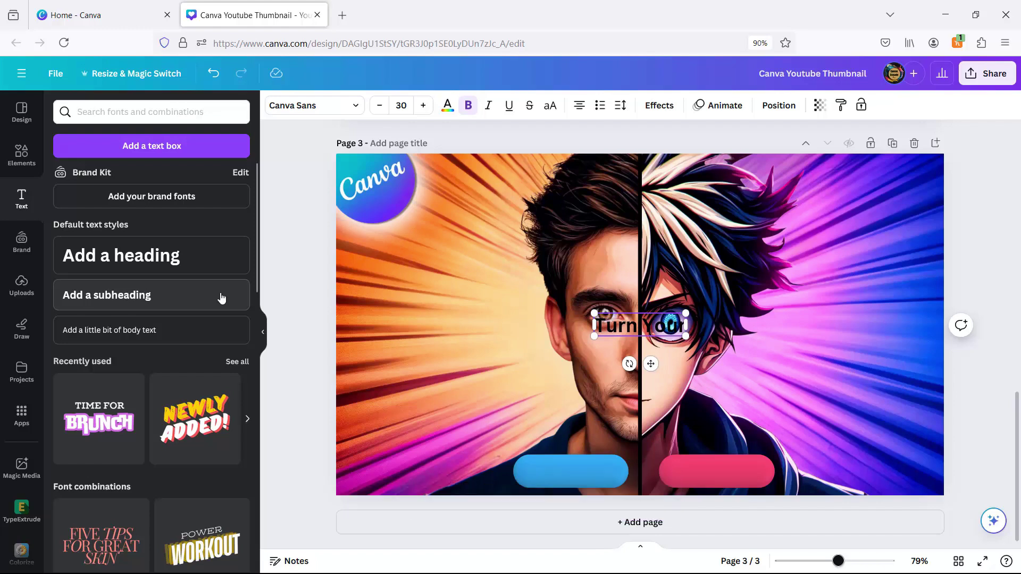
scroll(403, 285, up, 3)
scroll(407, 285, down, 3)
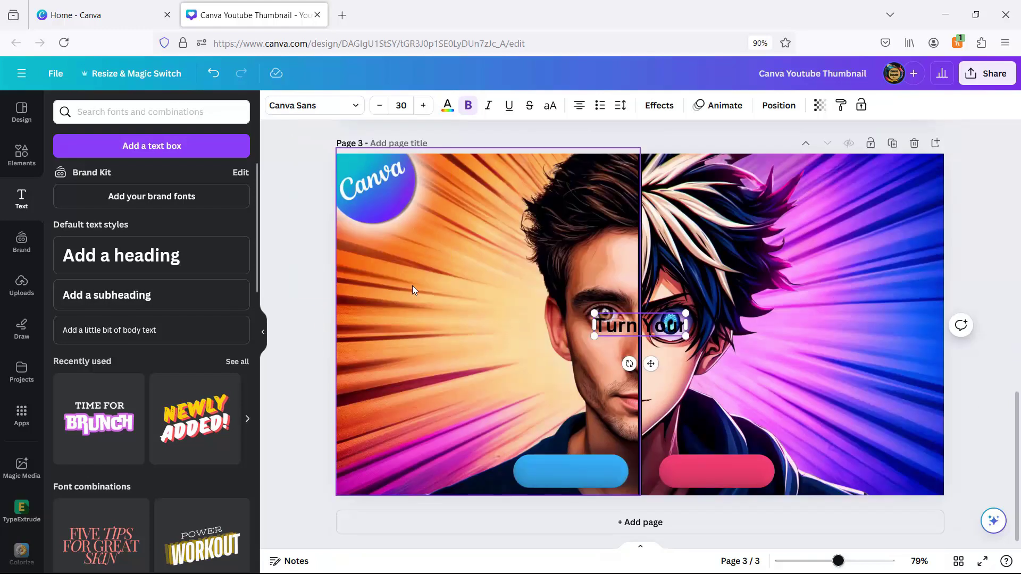
key(BackSpace)
key(BackSpace)
key(BackSpace)
key(BackSpace)
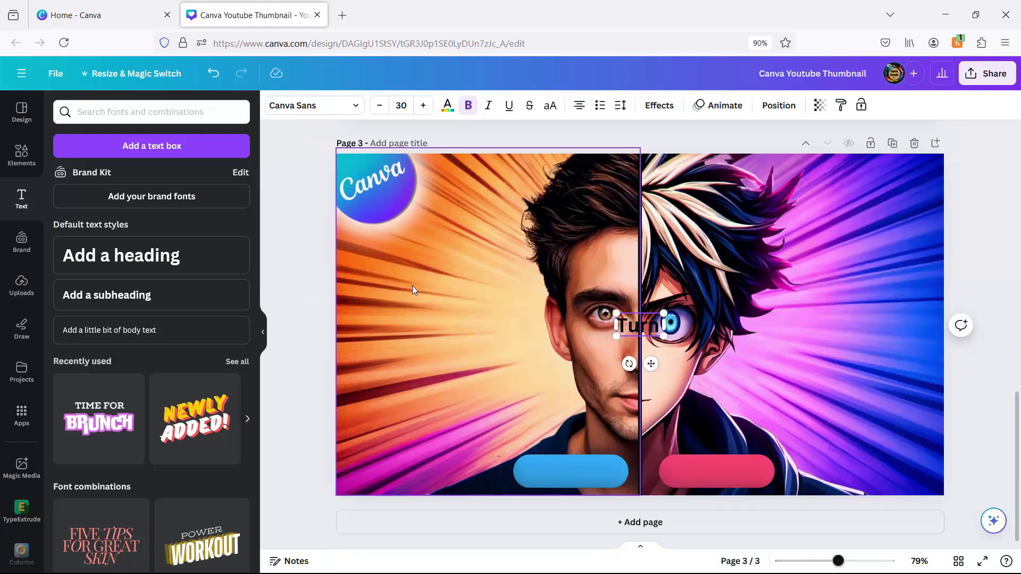
text(your p)
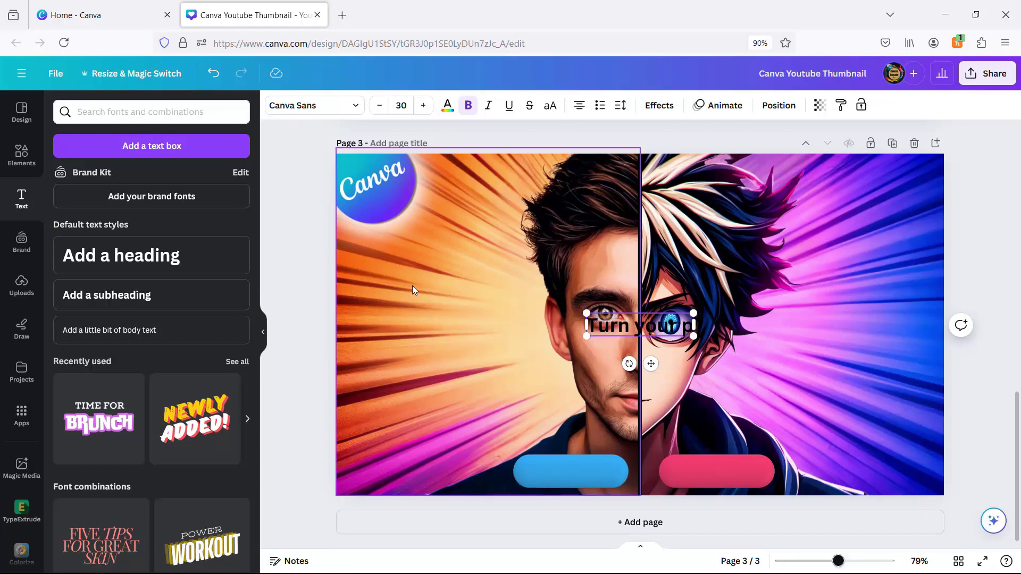
text(hoto)
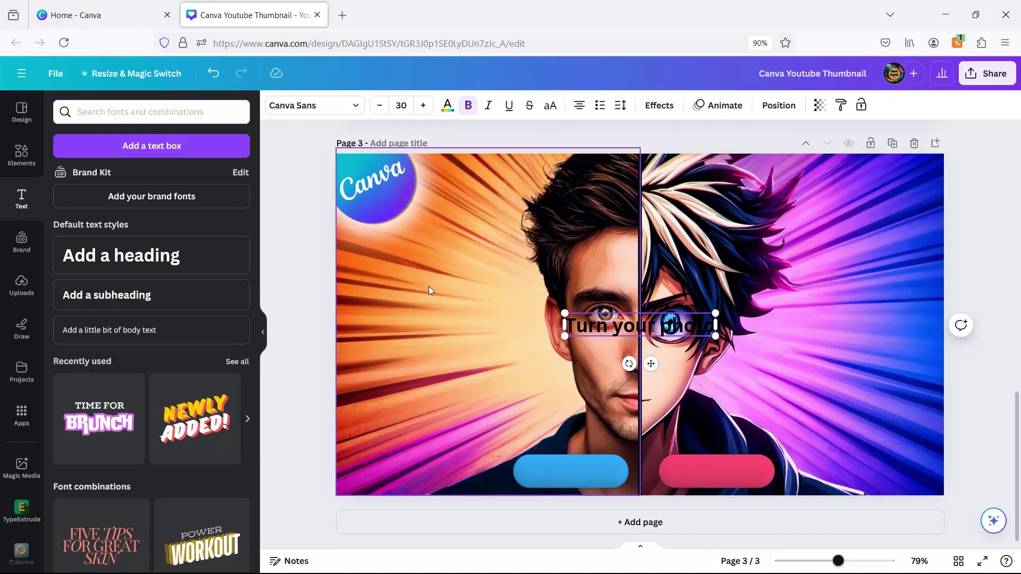
Move the "Turn your photo" text down over the blue button.
drag(651, 364, 603, 504)
scroll(582, 442, up, 3)
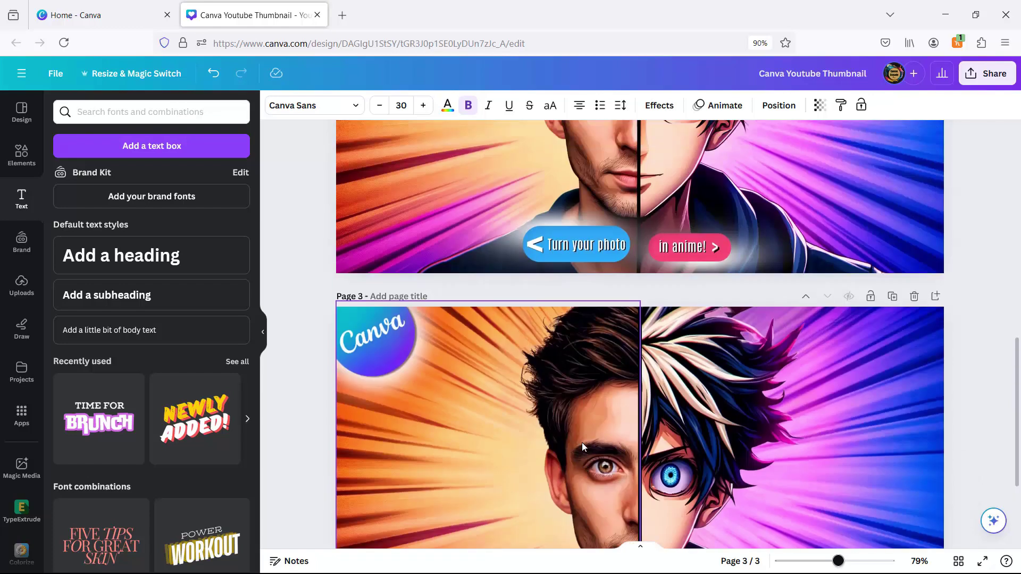
scroll(582, 443, down, 3)
Set the "Turn your photo" text to the Antonio font at size 20.
click(536, 475)
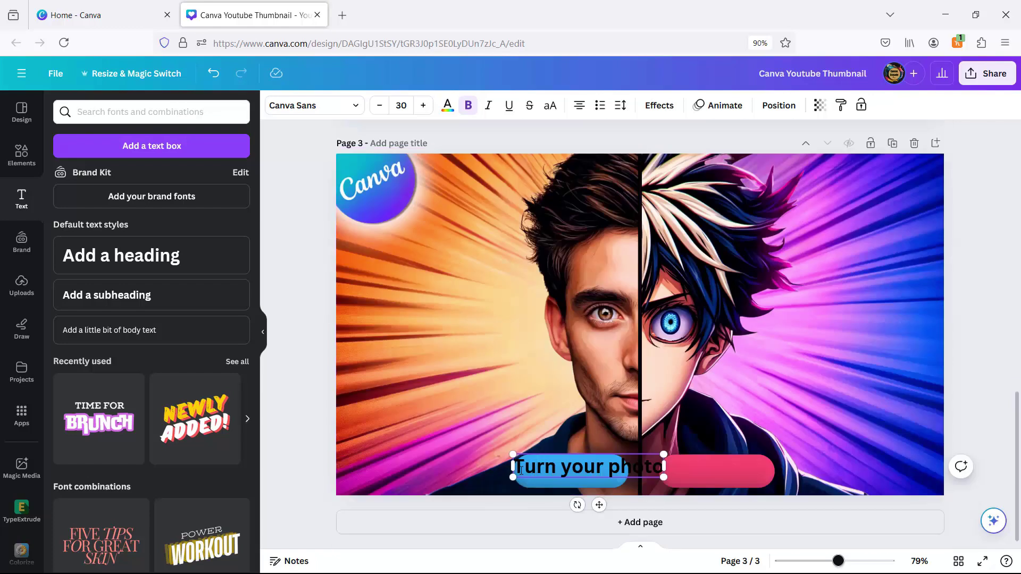
drag(526, 472, 660, 468)
click(319, 105)
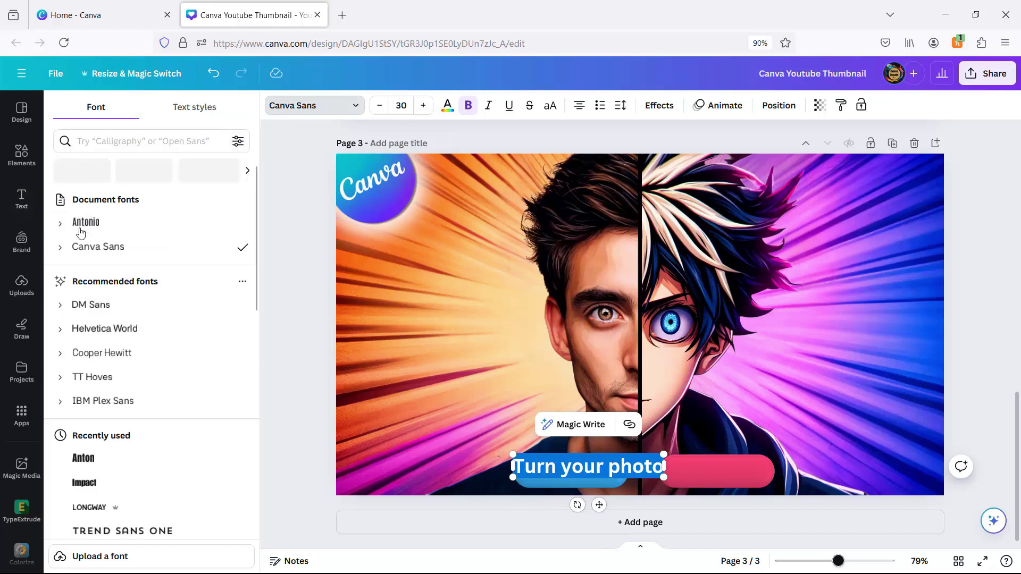
click(80, 461)
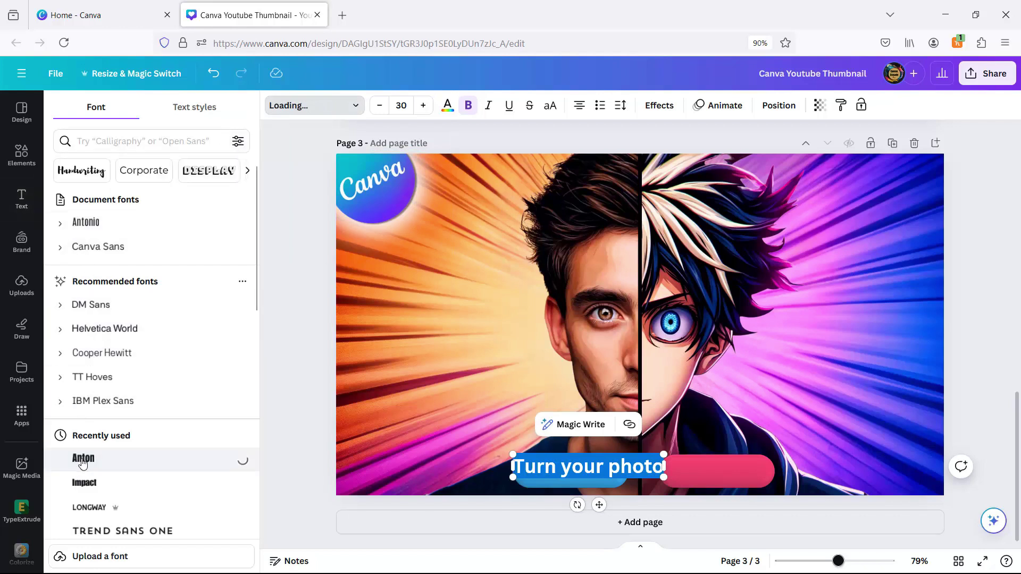
click(88, 224)
click(410, 105)
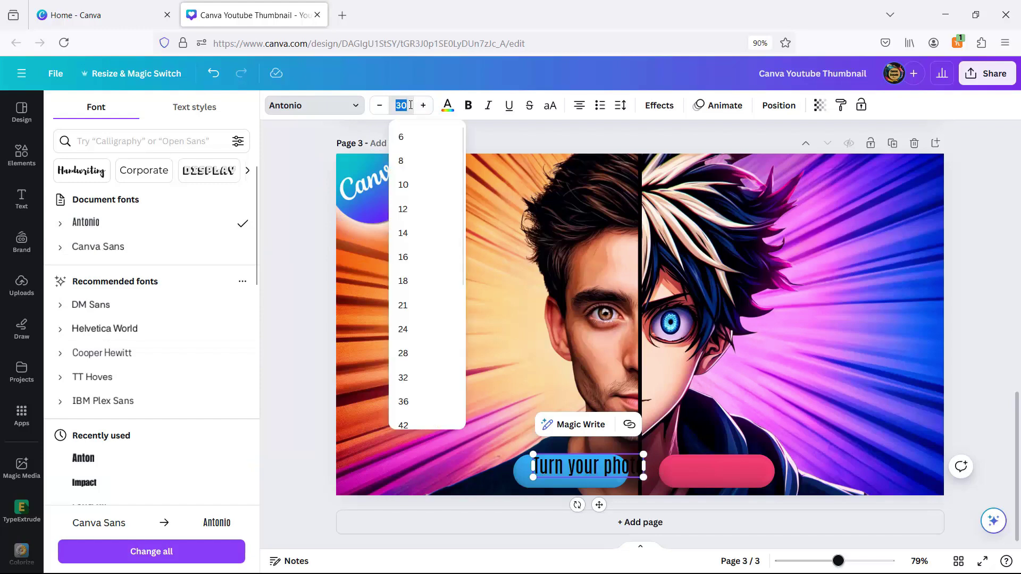
text(20)
key(Return)
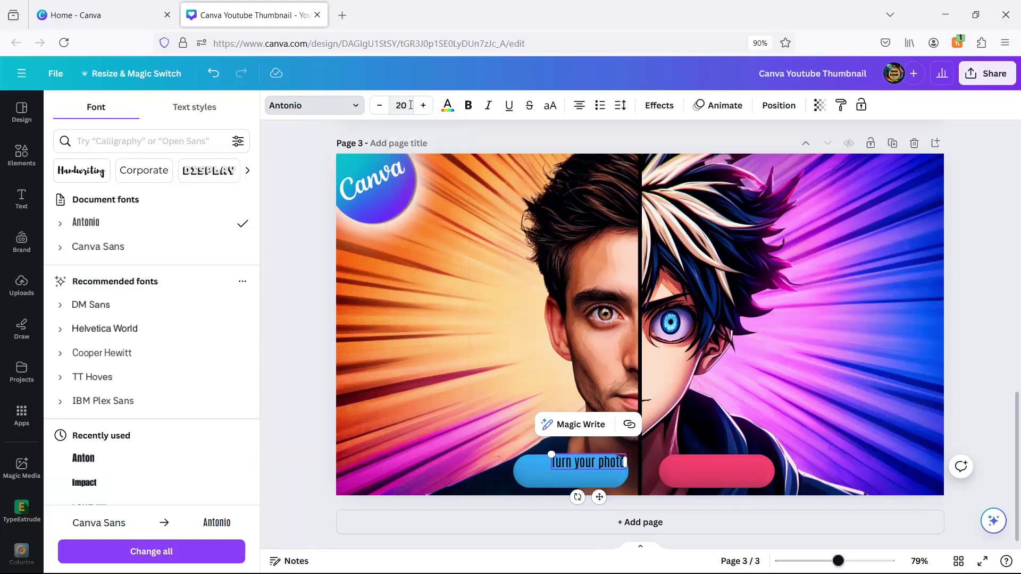
Colour the "Turn your photo" text white and position it inside the blue button, leaving space to its left.
click(448, 105)
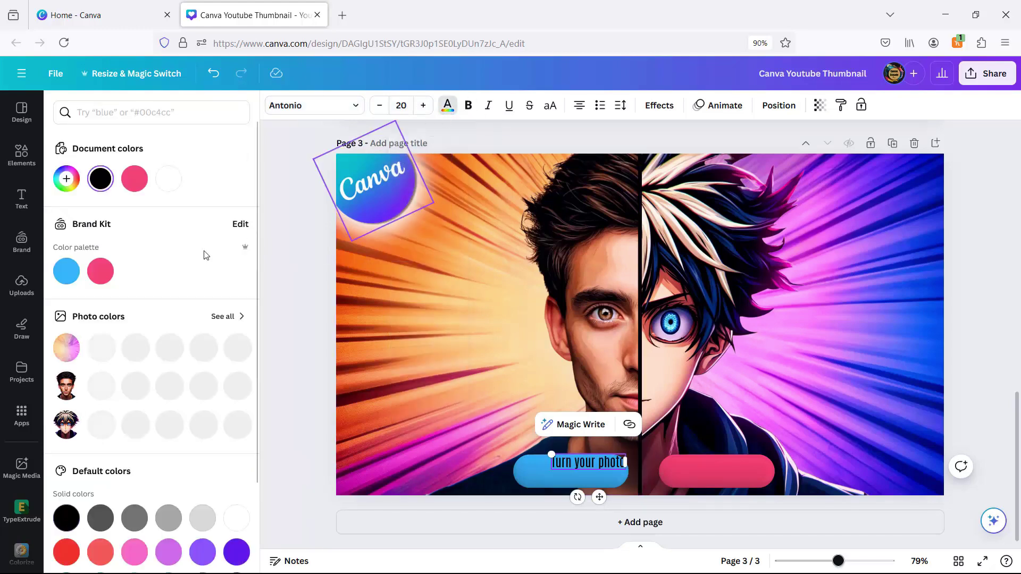
click(168, 178)
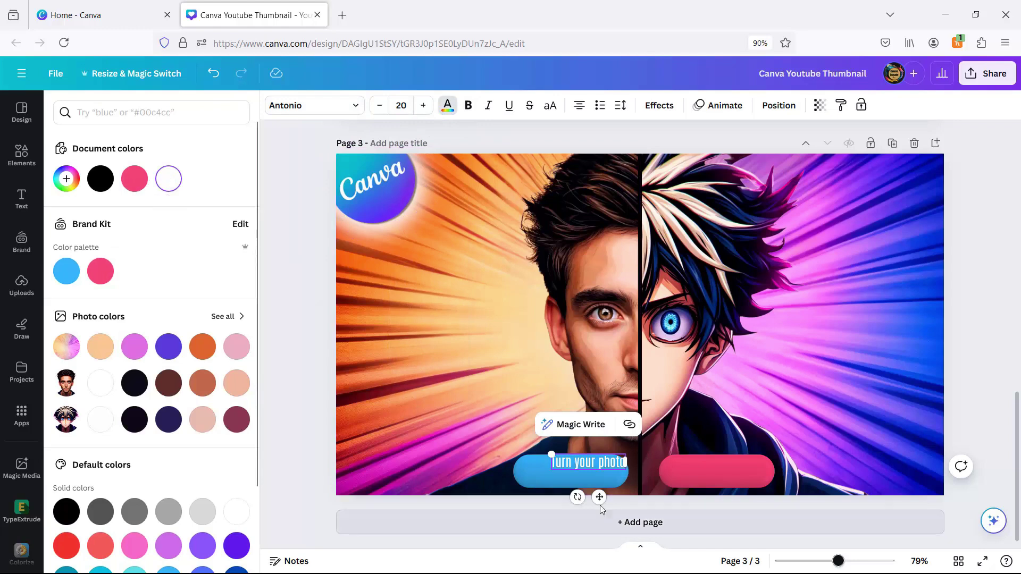
drag(599, 497, 590, 506)
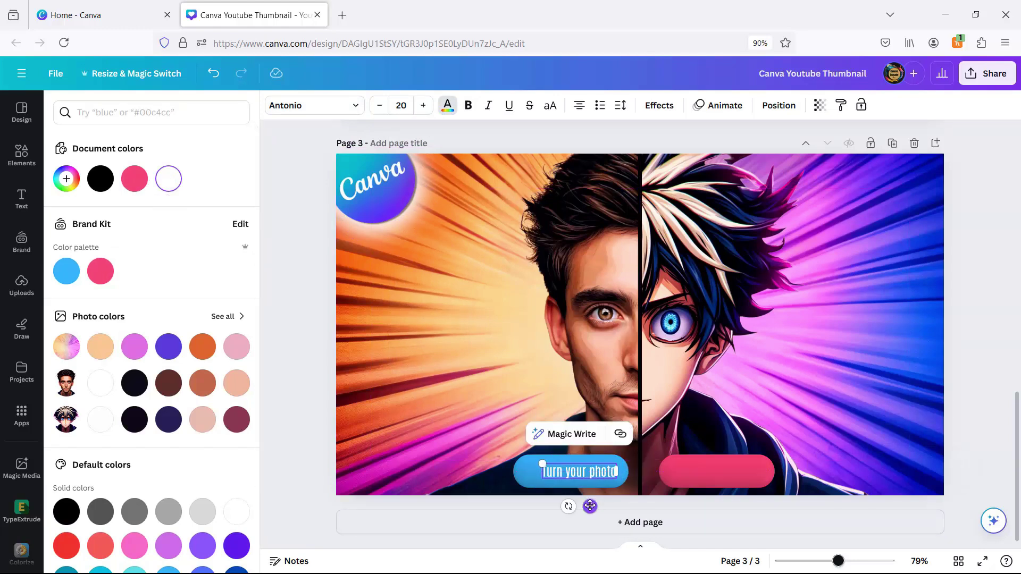
Apply a black Shadow effect to the "Turn your photo" text on page 3, with offset 18 and transparency 100.
scroll(612, 441, up, 3)
scroll(605, 445, down, 3)
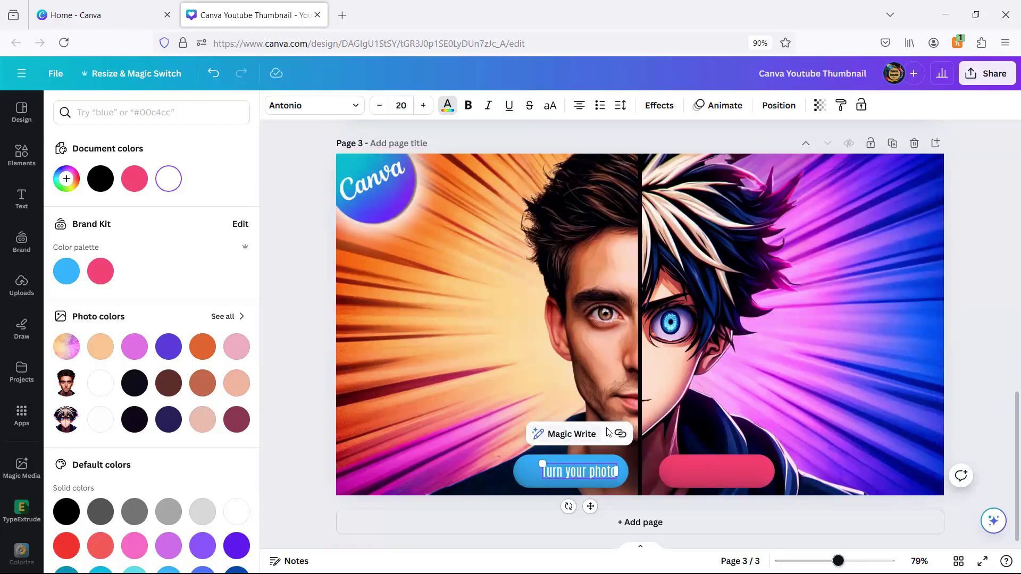
click(659, 106)
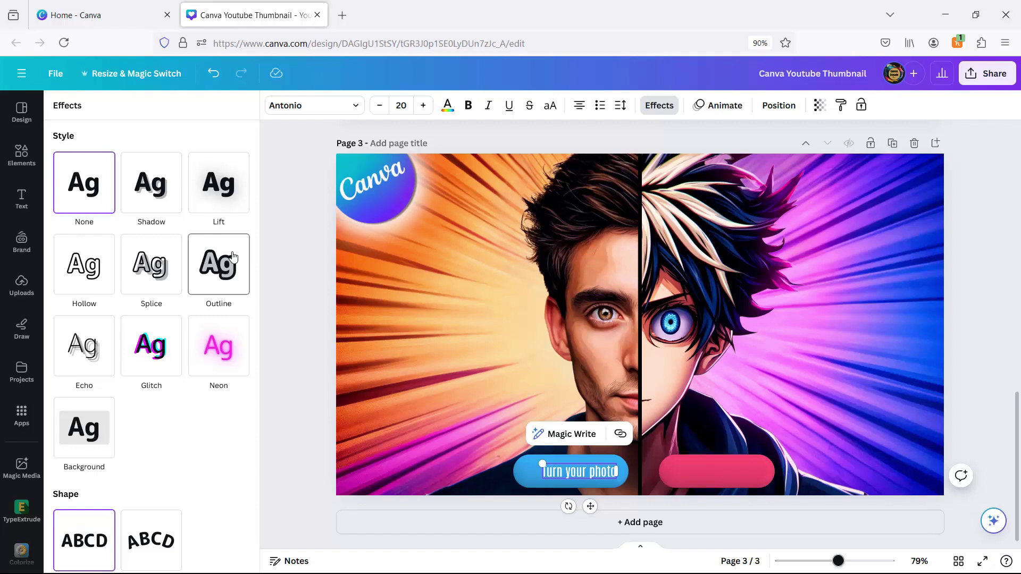
click(151, 182)
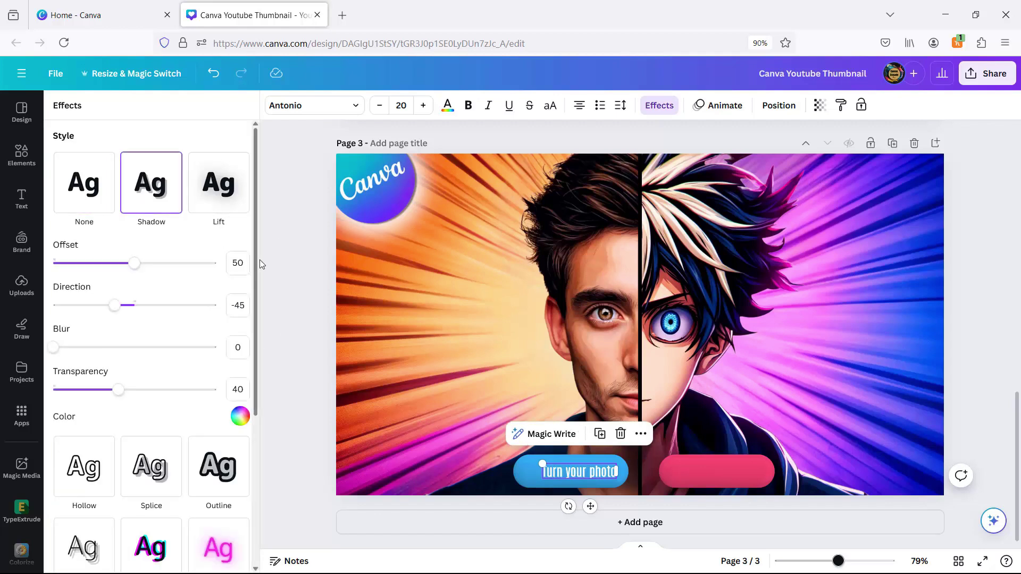
click(239, 263)
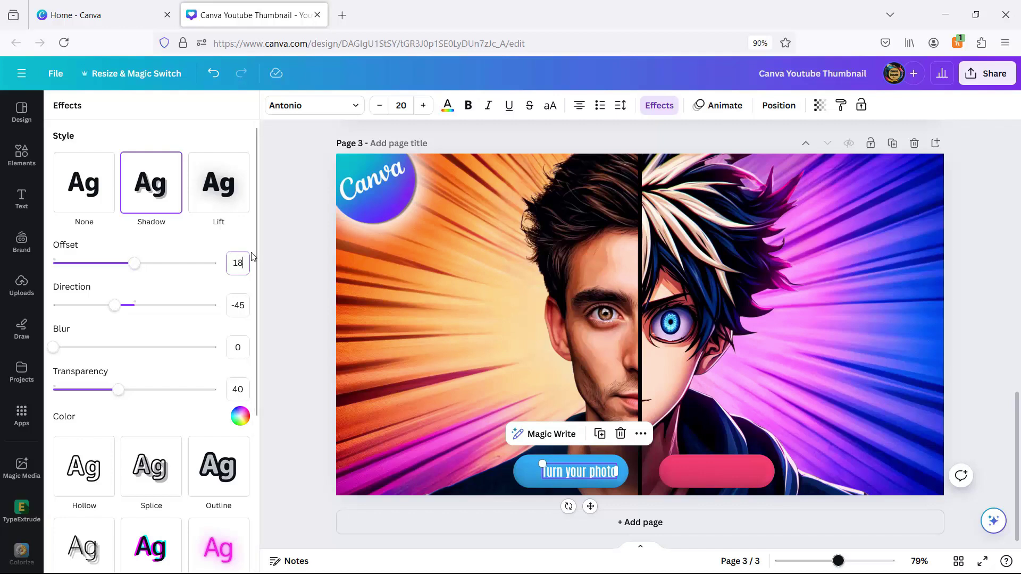
click(239, 415)
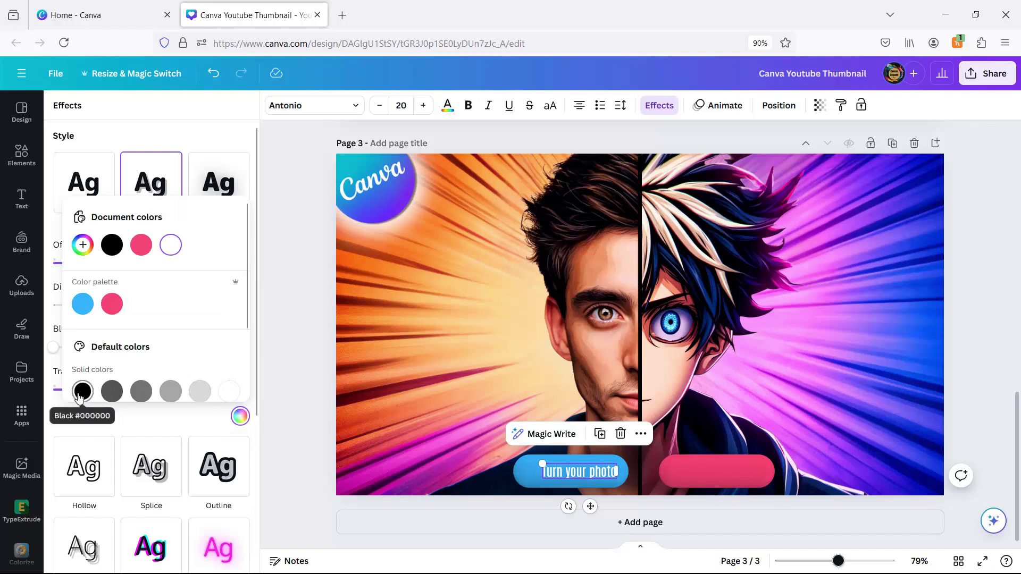
click(82, 392)
click(148, 424)
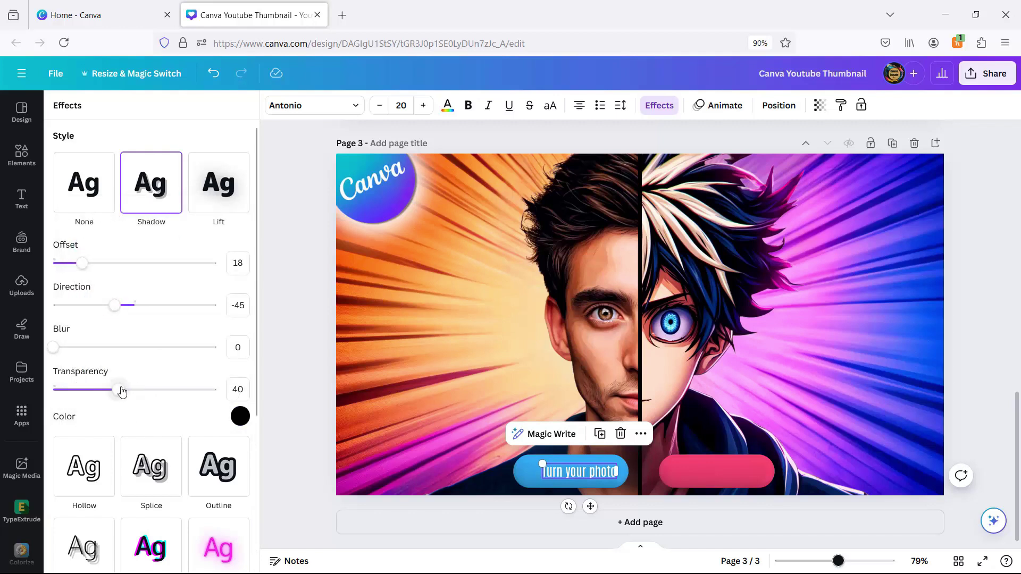
drag(121, 391, 228, 394)
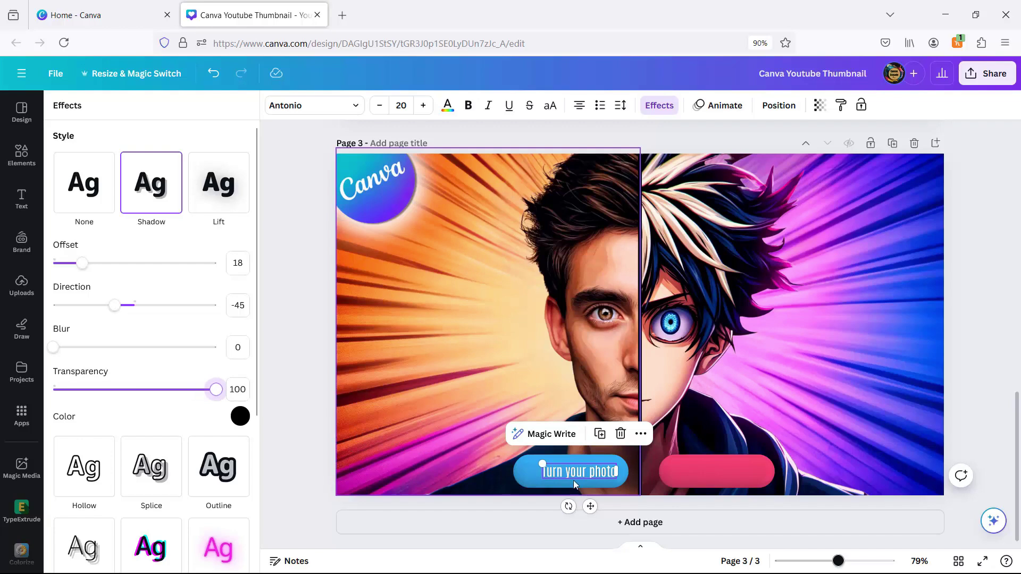
Increase the shadow offset of the "Turn your photo" text on page 3 to 32.
click(557, 471)
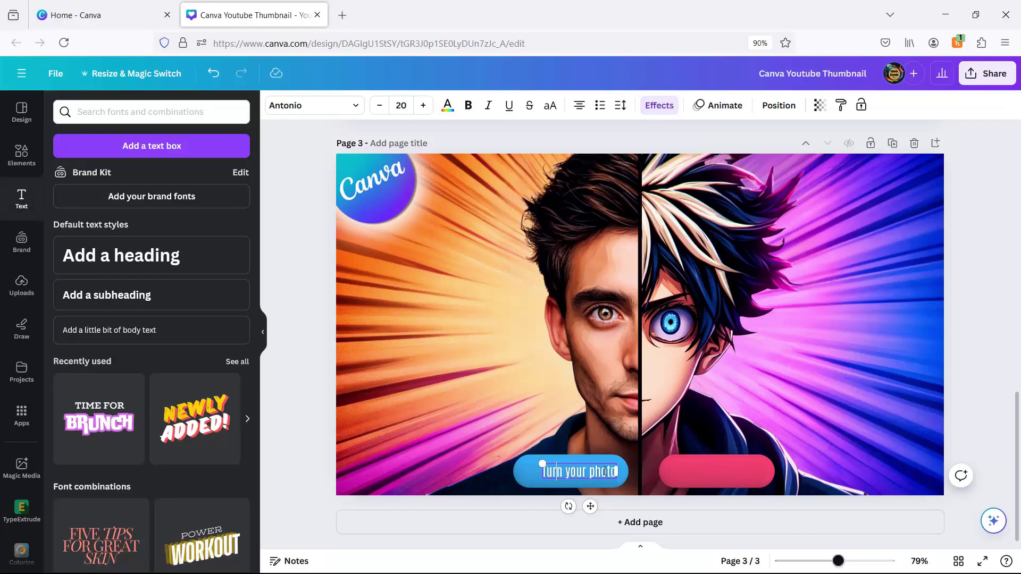
drag(614, 471, 569, 471)
click(590, 470)
key(shift+Left)
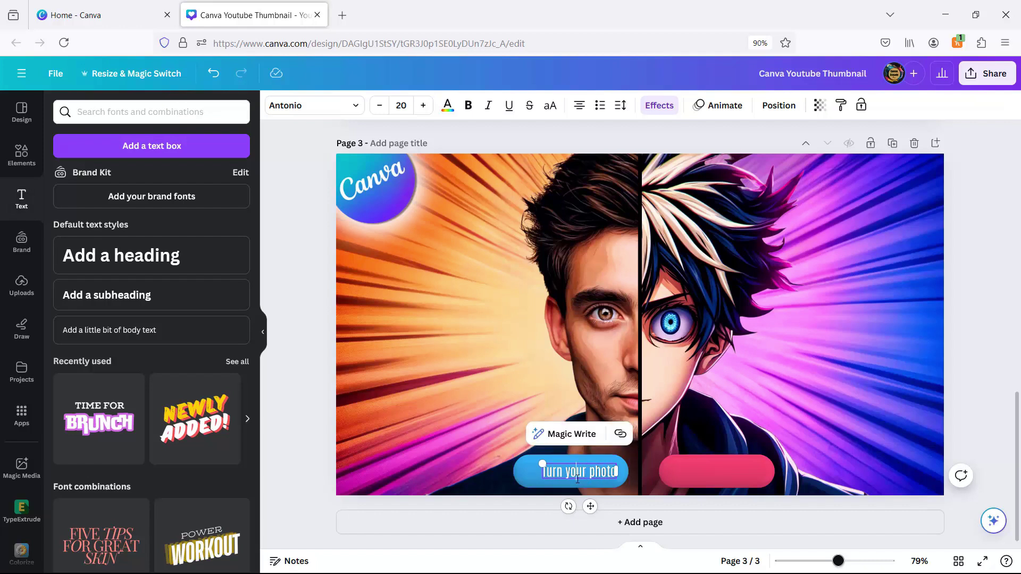
click(578, 473)
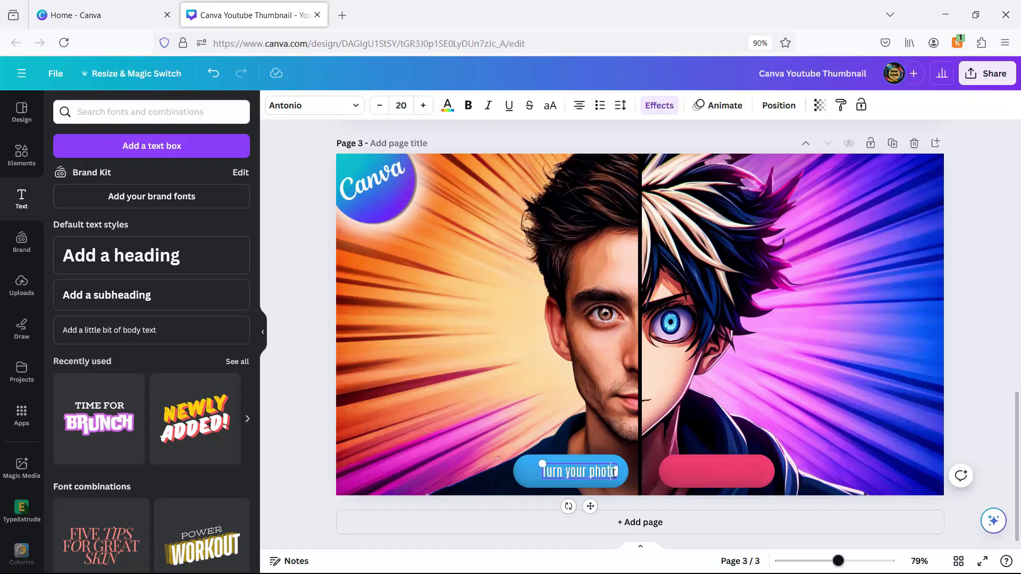
key(shift+Left)
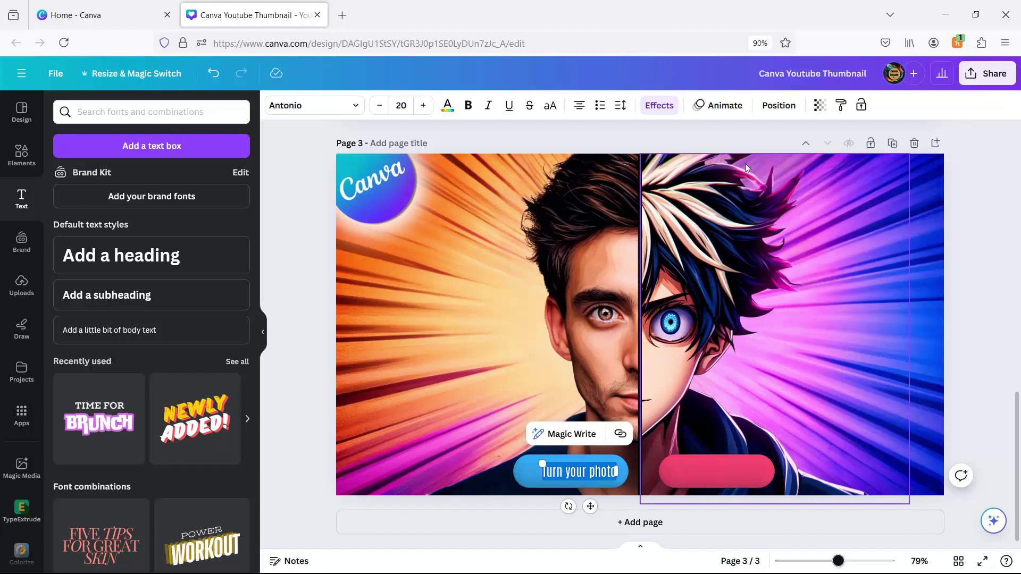
click(659, 105)
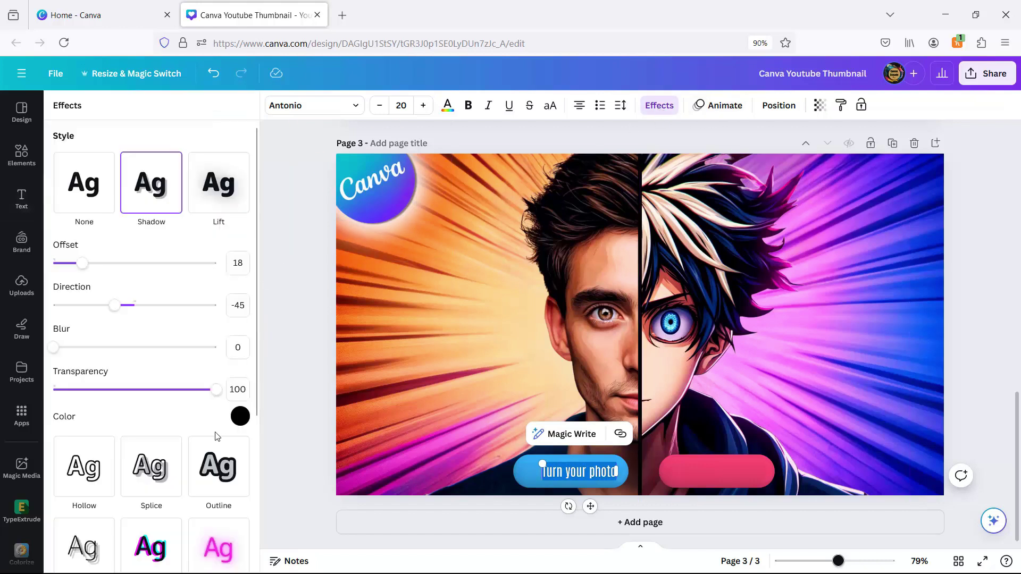
click(240, 417)
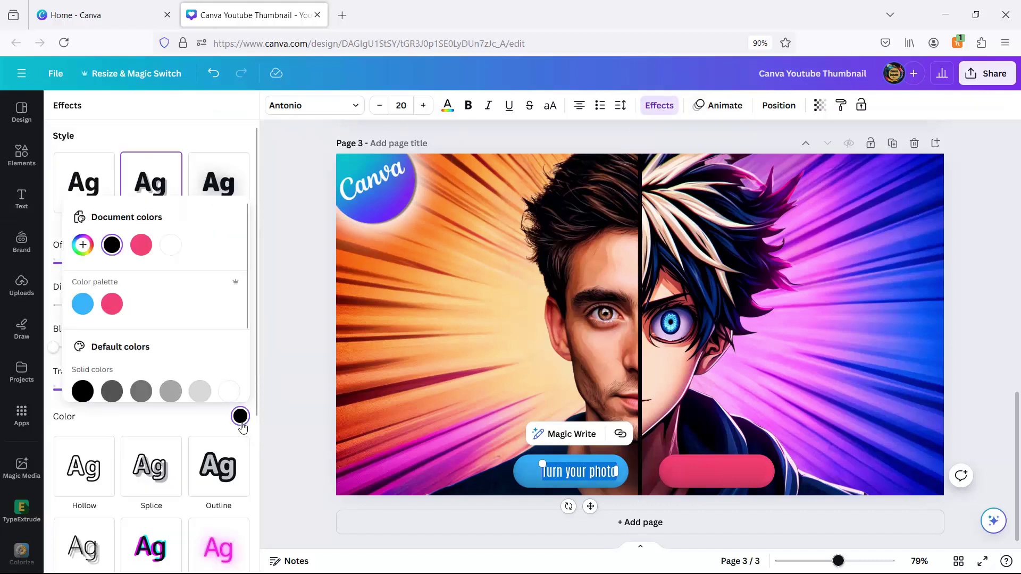
click(240, 418)
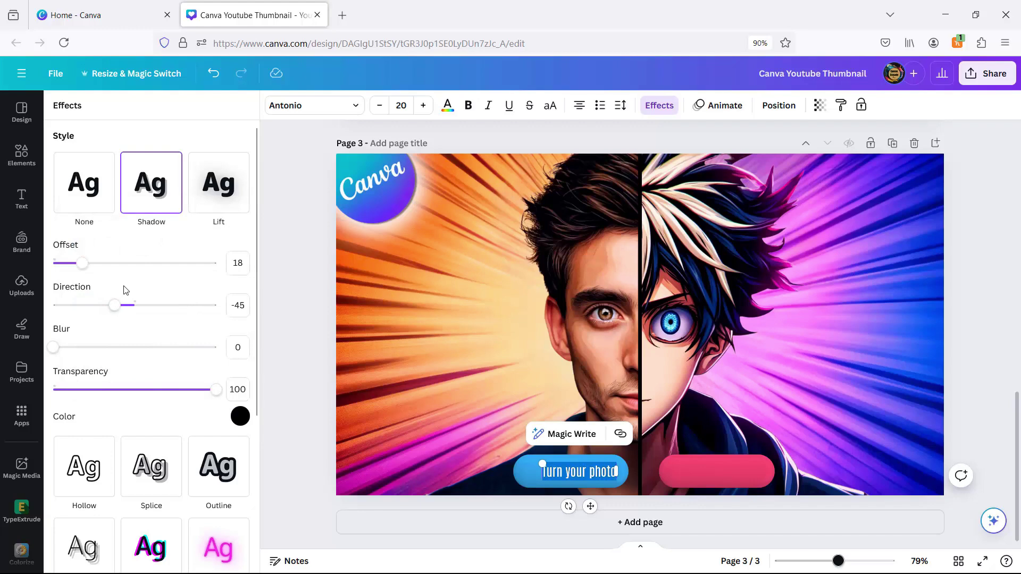
drag(81, 266, 107, 269)
key(Escape)
key(Escape)
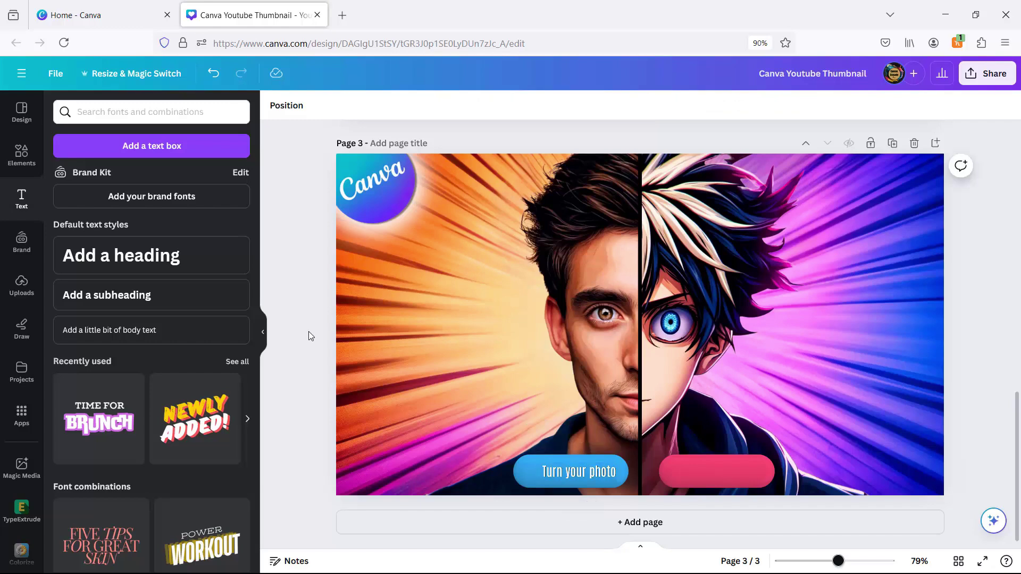
Check the shadow effect settings of the "Turn your photo" text on page 2.
click(566, 476)
scroll(579, 256, up, 4)
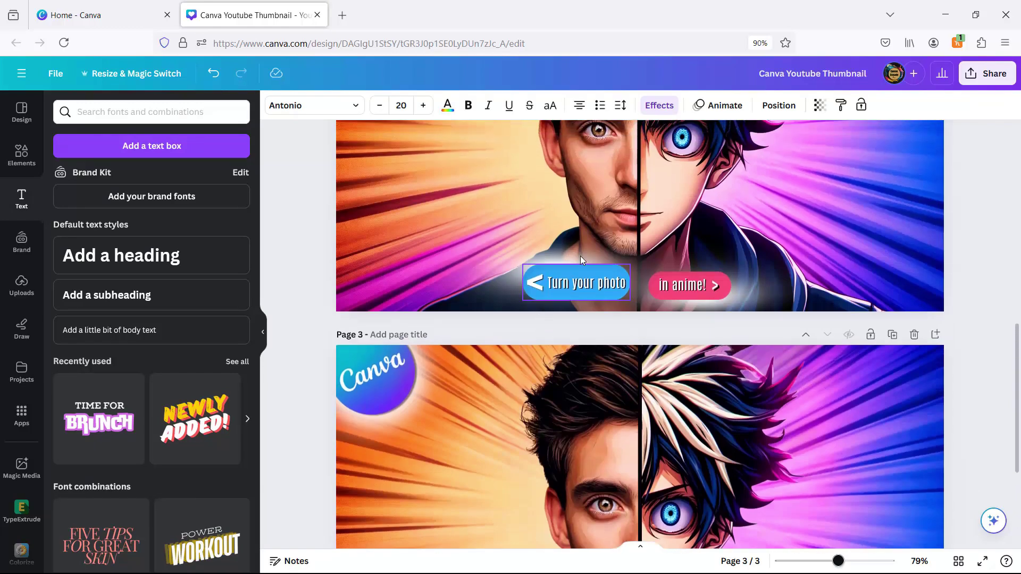
click(586, 284)
click(659, 107)
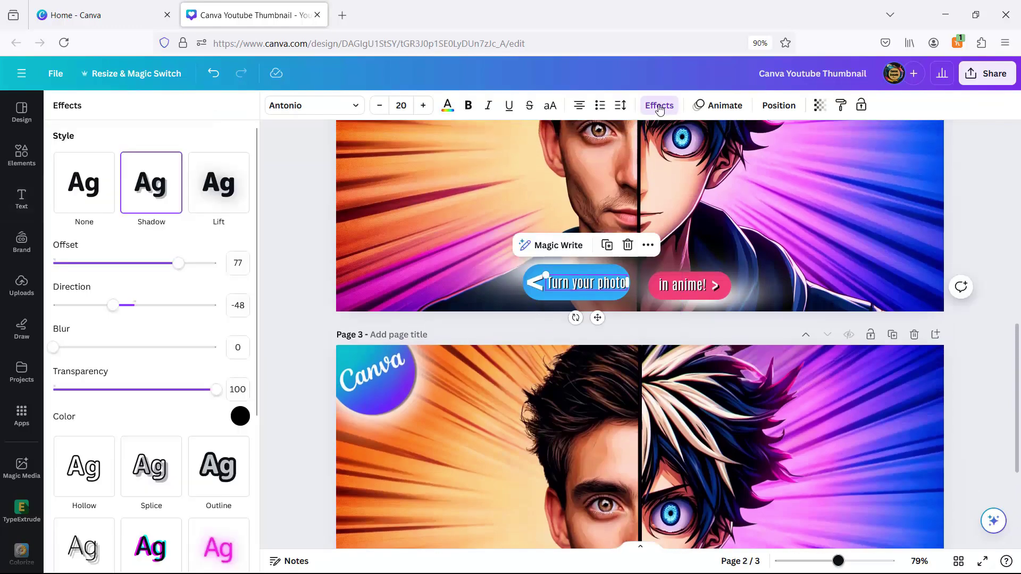
click(660, 106)
Set the shadow offset of the "Turn your photo" text on page 3 to 77.
scroll(658, 196, down, 3)
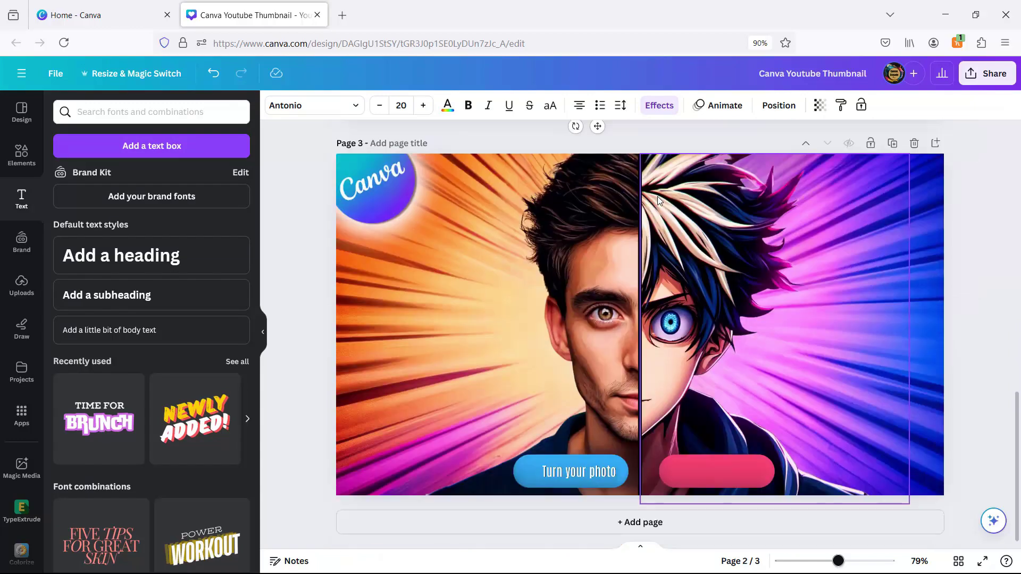
click(583, 470)
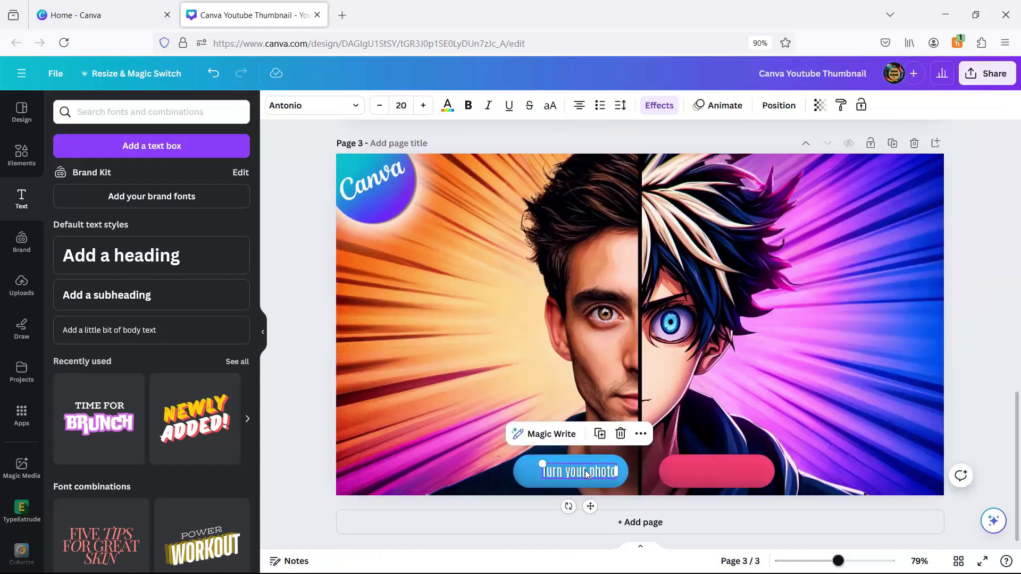
click(659, 105)
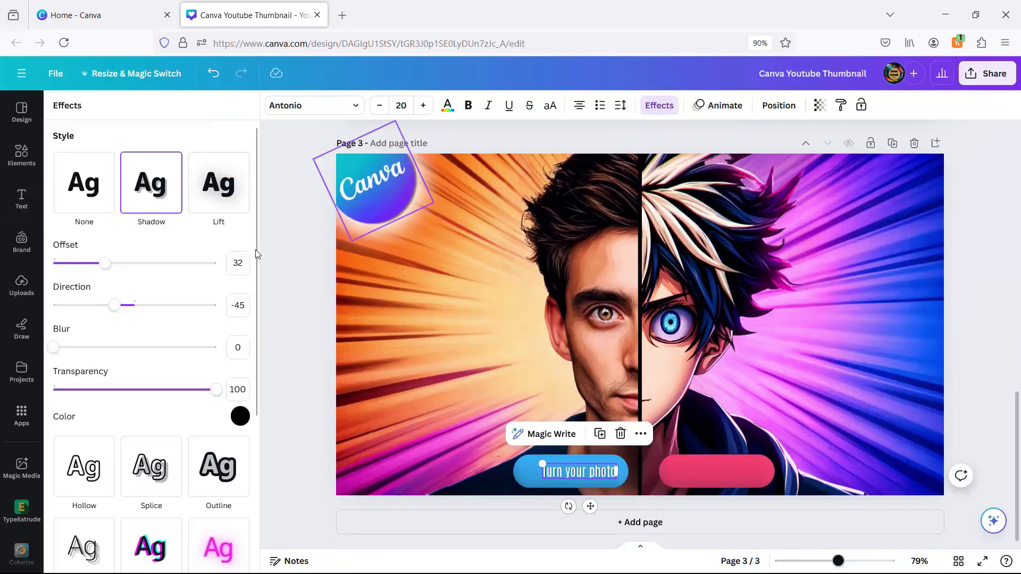
text(77)
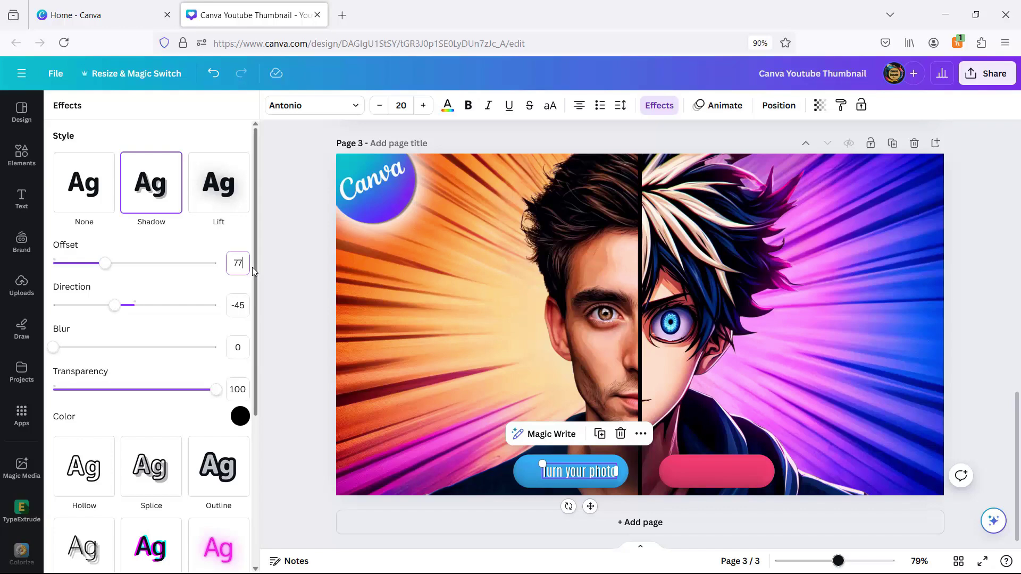
key(Return)
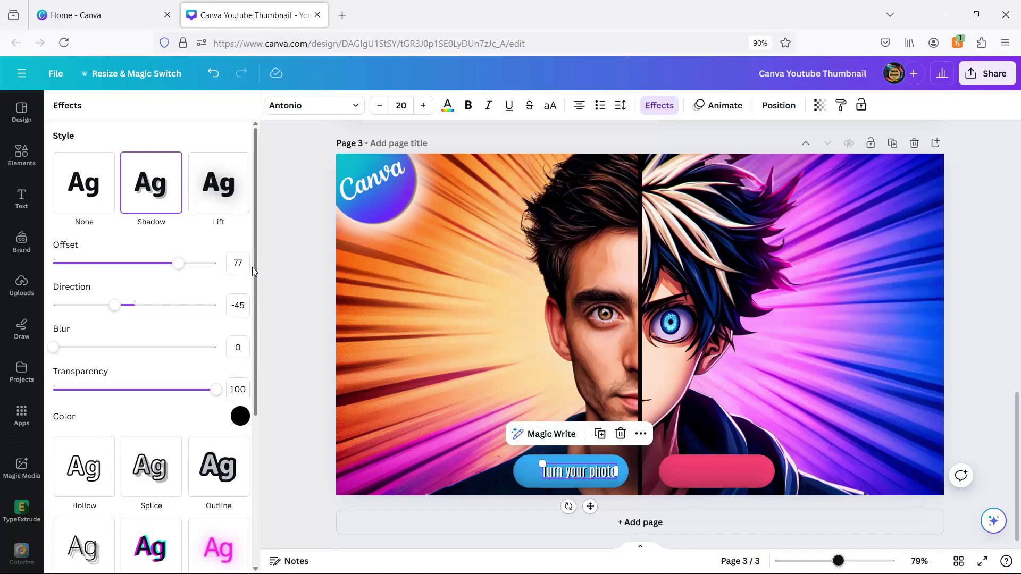
click(296, 390)
Duplicate the "Turn your photo" text on page 3 and replace the copy's wording with "<".
double_click(568, 472)
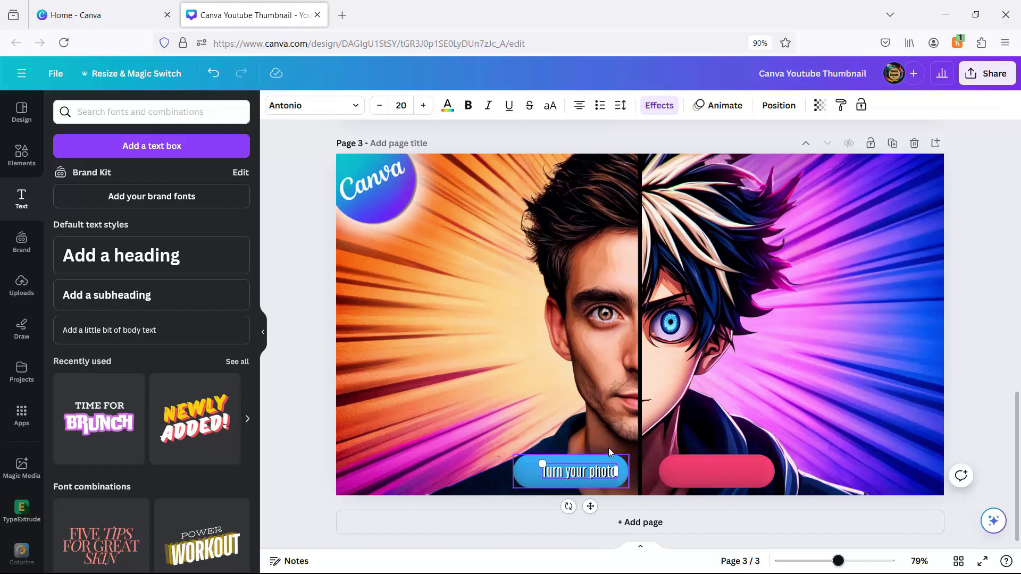
click(535, 453)
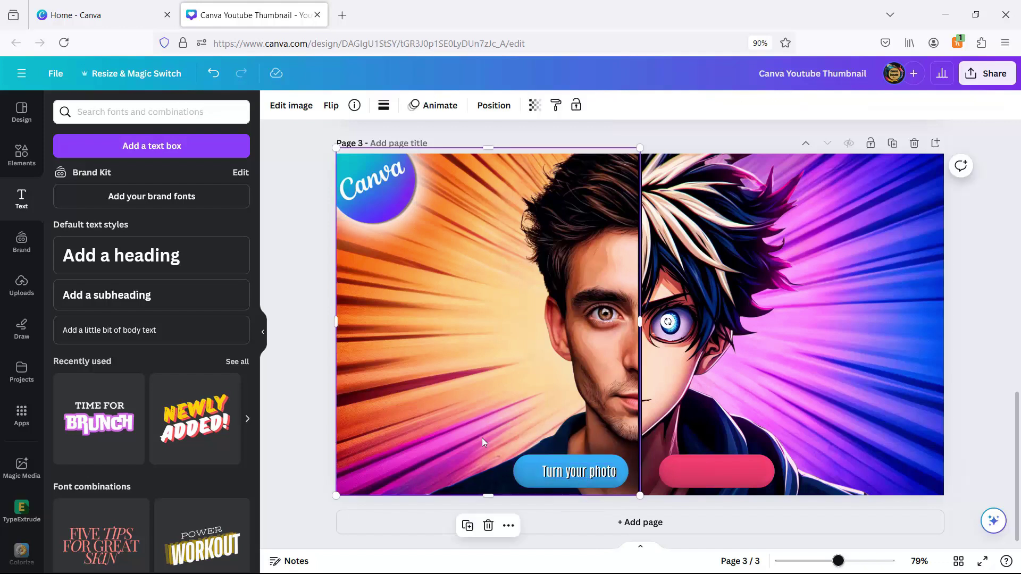
double_click(569, 471)
click(600, 434)
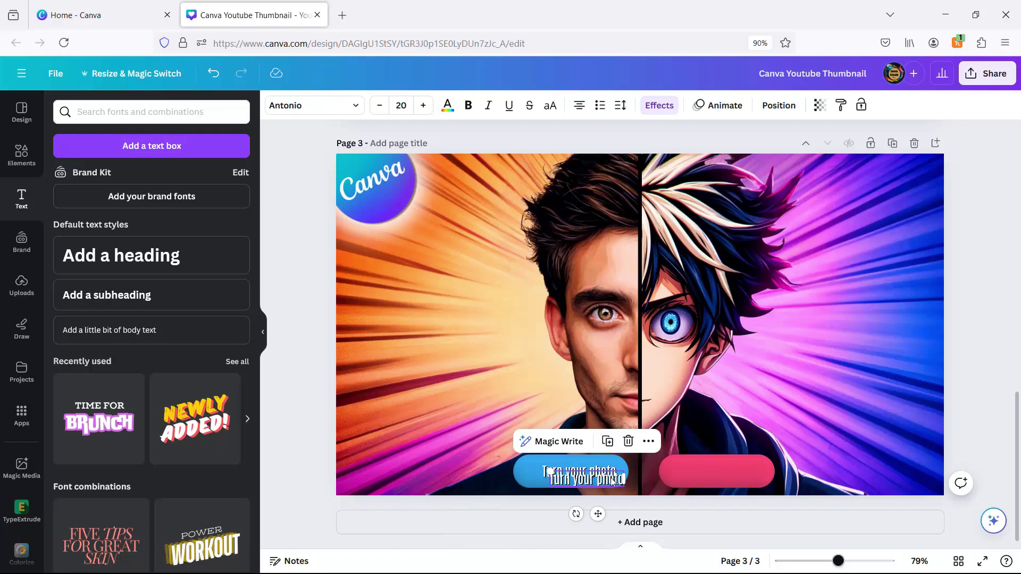
click(598, 481)
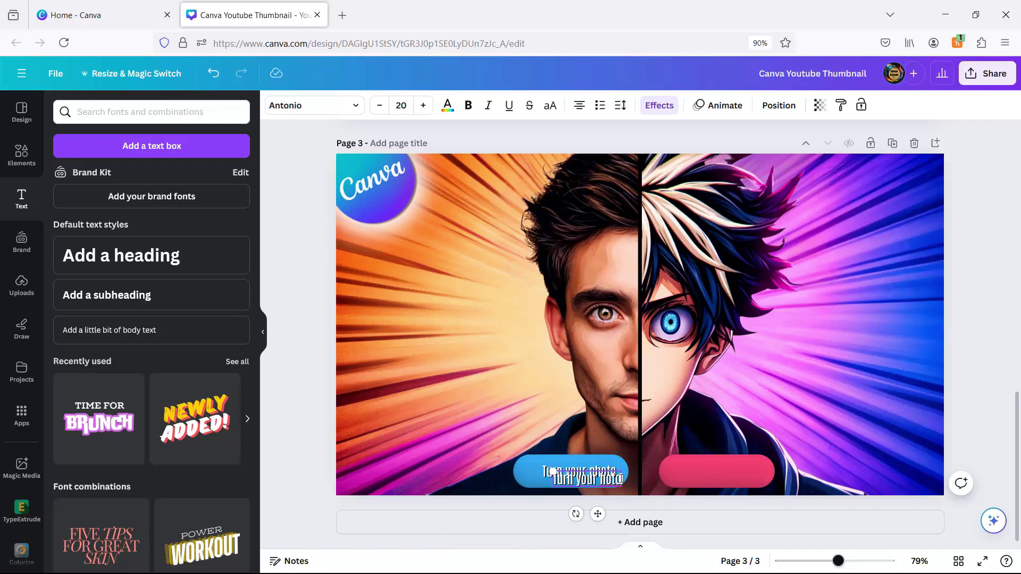
key(ctrl+z)
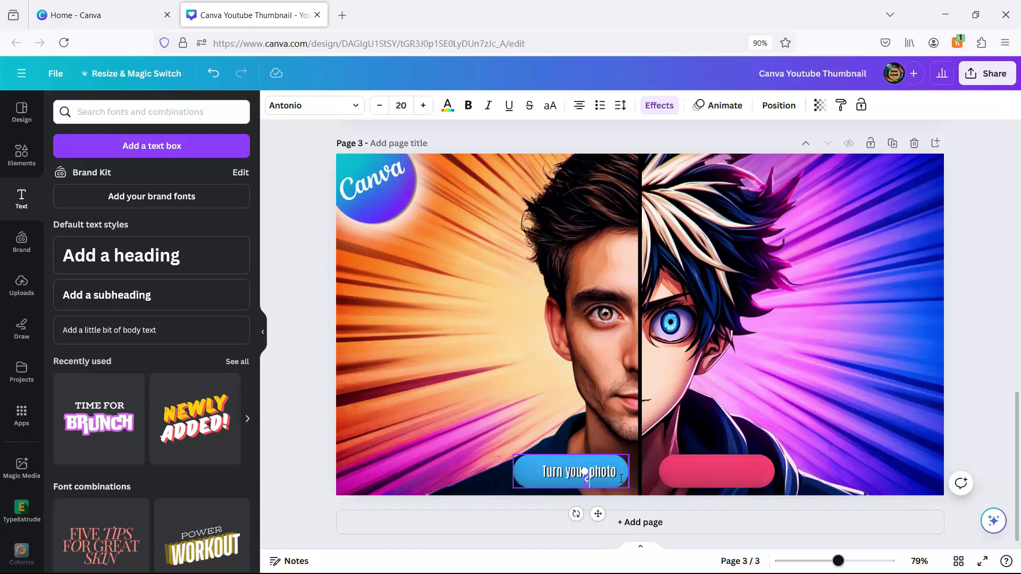
Enlarge the "<" text to size 43.5 and place it inside the blue button, left of "Turn your photo".
click(409, 108)
key(Return)
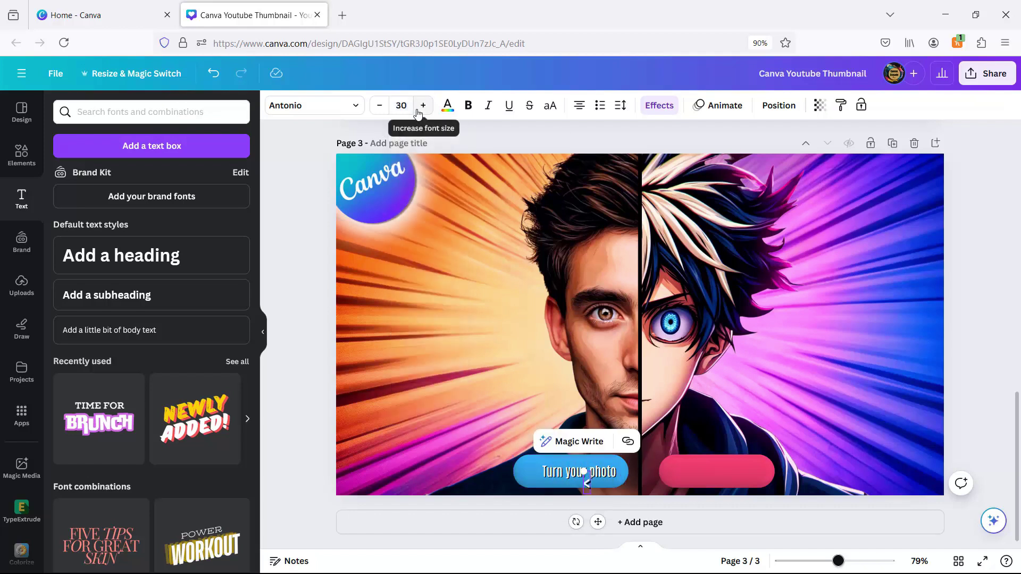
drag(600, 523, 547, 512)
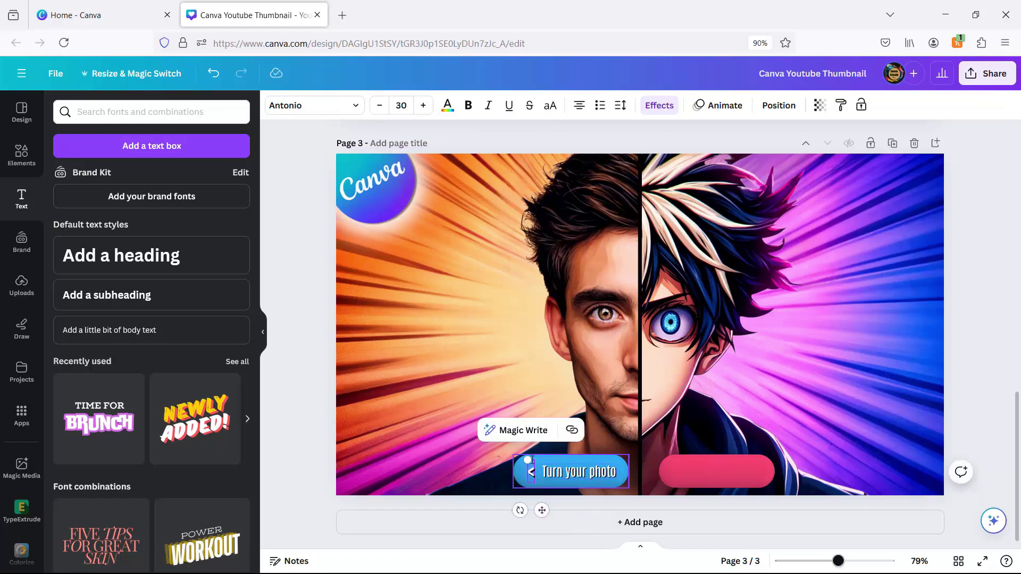
drag(528, 461, 543, 487)
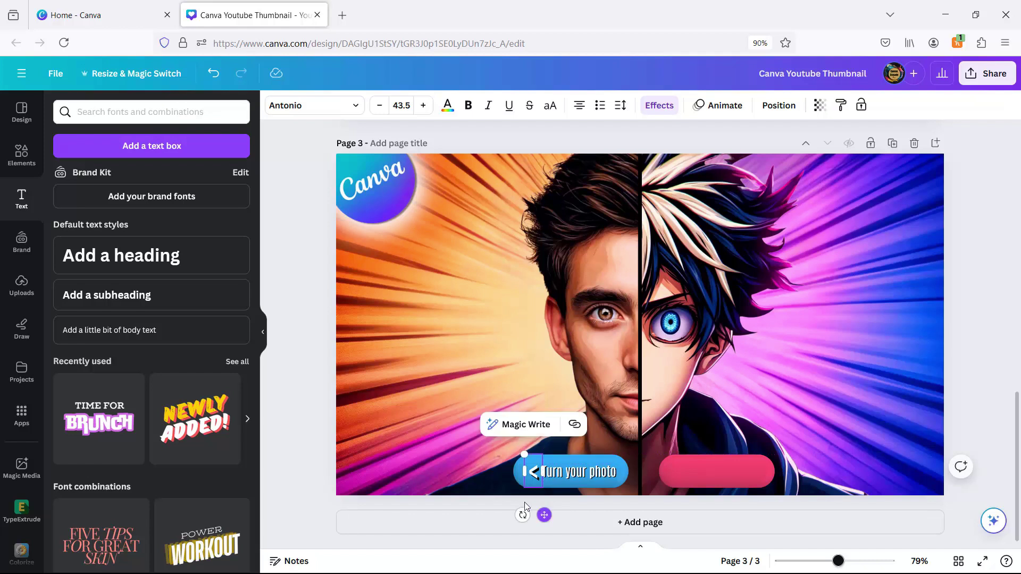
Shrink the blue button from both ends so it fits closely around the arrow and its text.
click(618, 470)
drag(512, 489, 521, 489)
drag(628, 456, 621, 460)
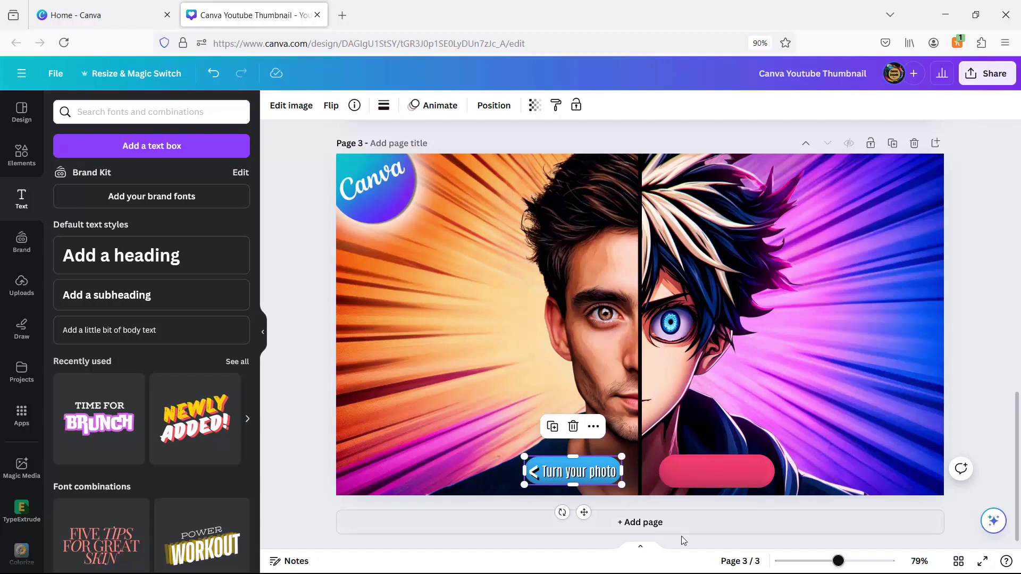
Duplicate the "Turn your photo" text and place the copy over the pink button.
click(579, 475)
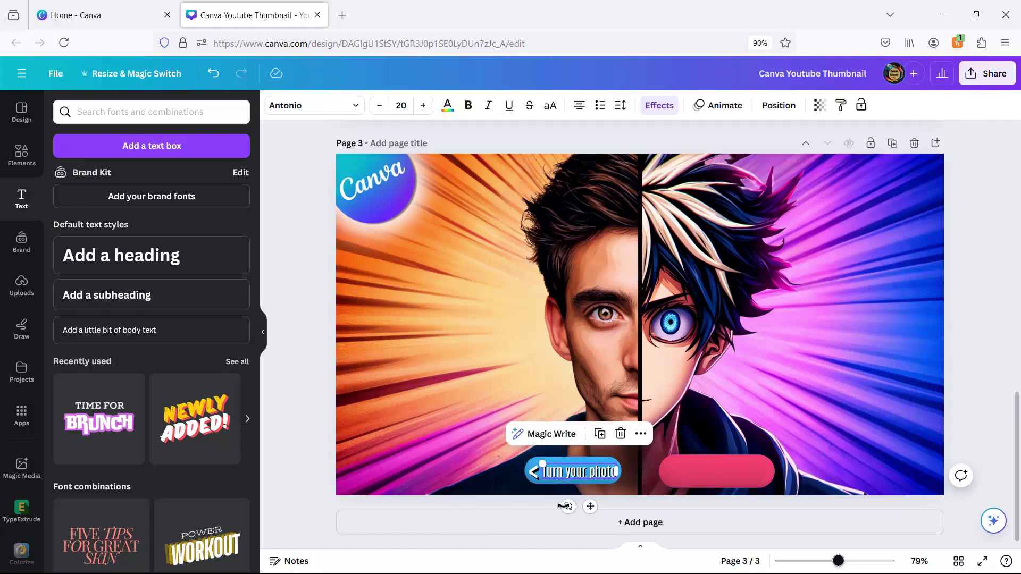
click(599, 433)
drag(591, 506, 705, 507)
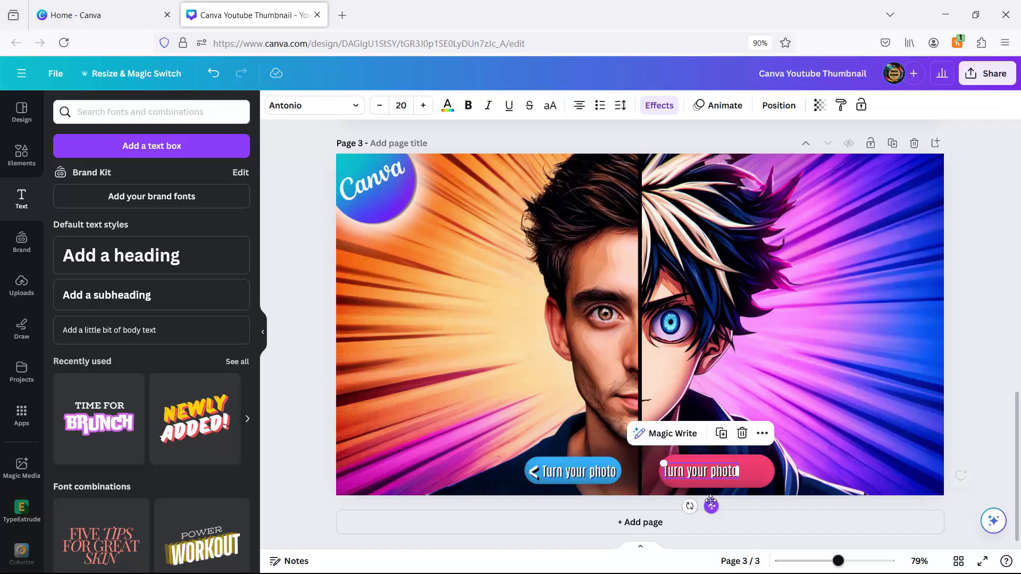
Replace the wording of the text copy on the pink button with "in anime!" and align it near the button's left end.
double_click(698, 472)
key(Delete)
key(Delete)
key(Delete)
key(Delete)
key(Delete)
key(Delete)
key(Delete)
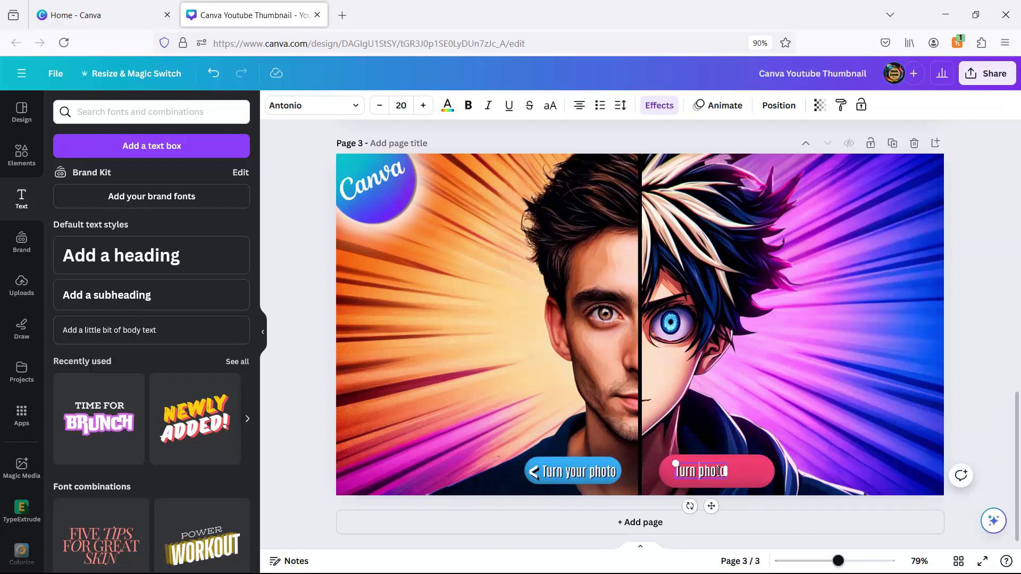
key(BackSpace)
key(BackSpace)
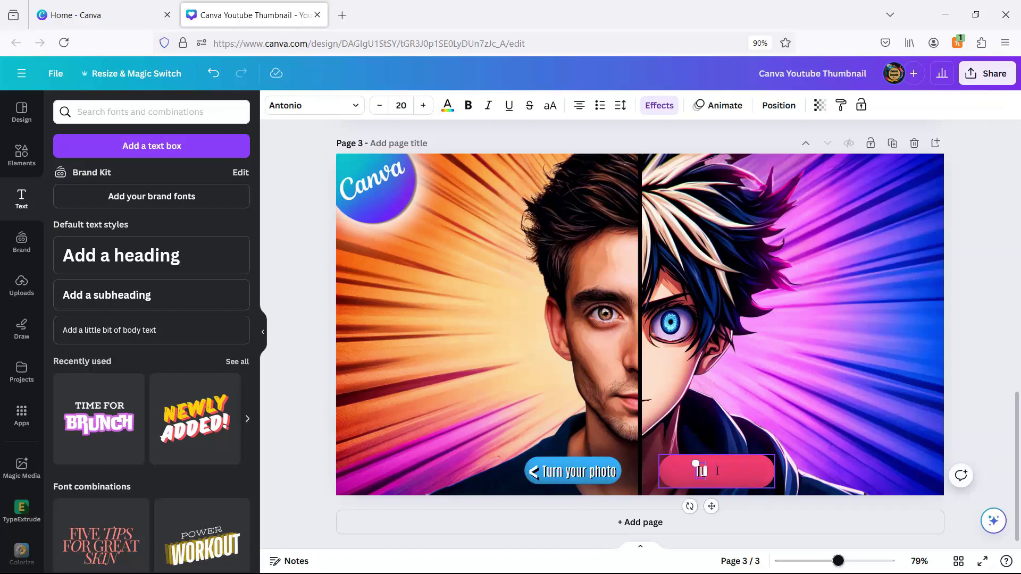
text(In)
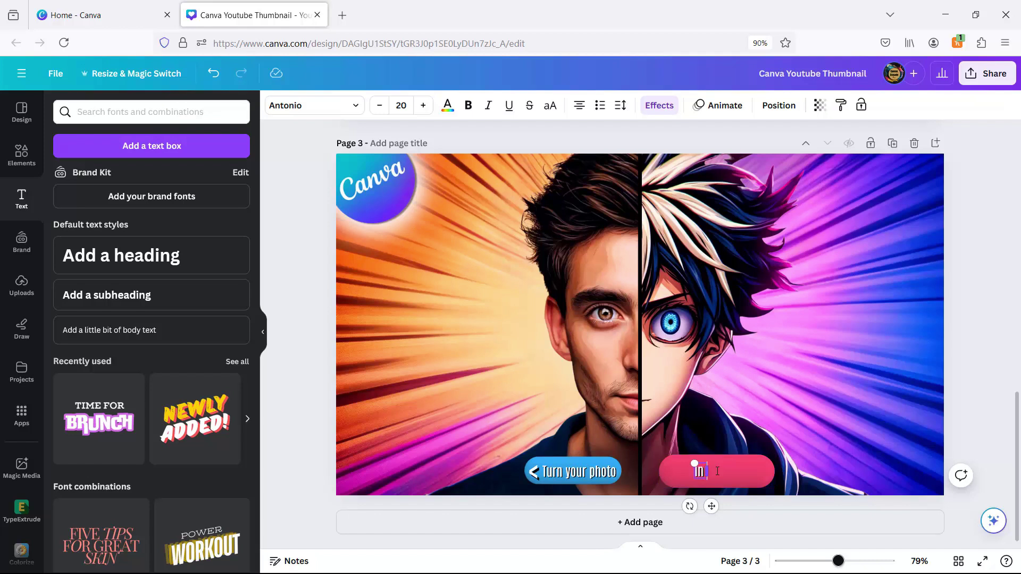
text( anime !)
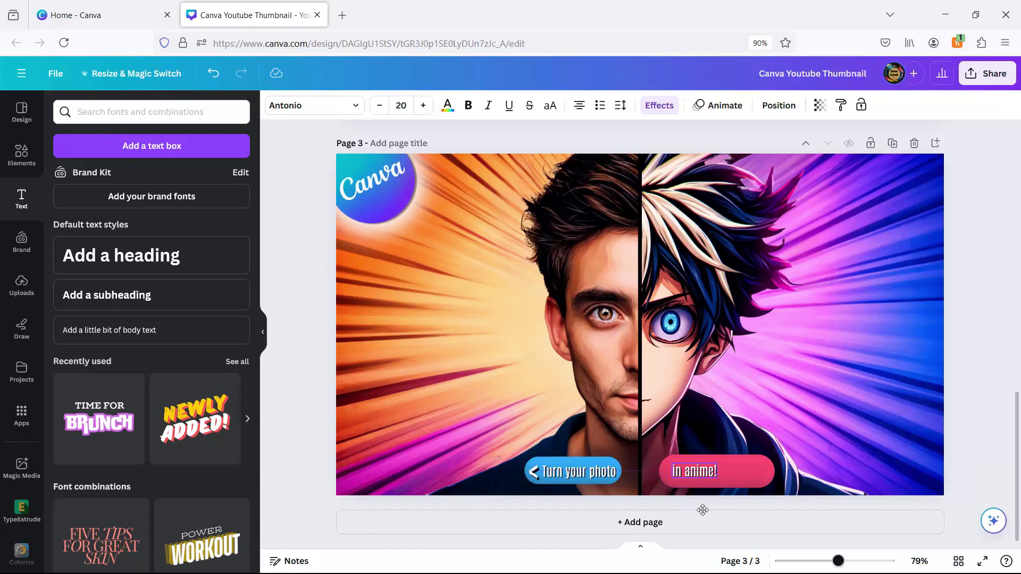
drag(703, 510, 697, 509)
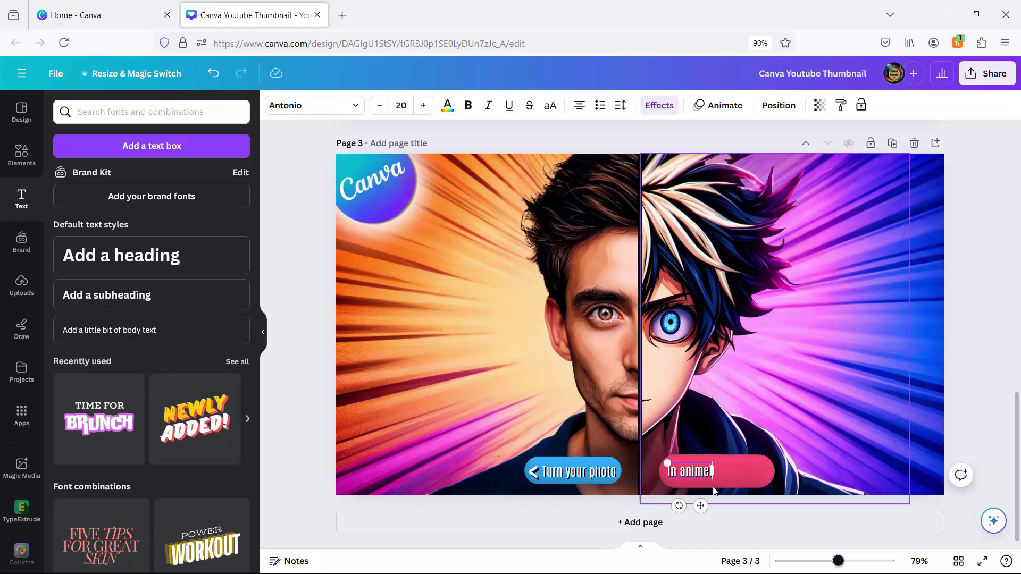
click(744, 476)
Duplicate the "in anime!" text, place the copy beside it on the pink button and replace its wording with ">".
click(691, 471)
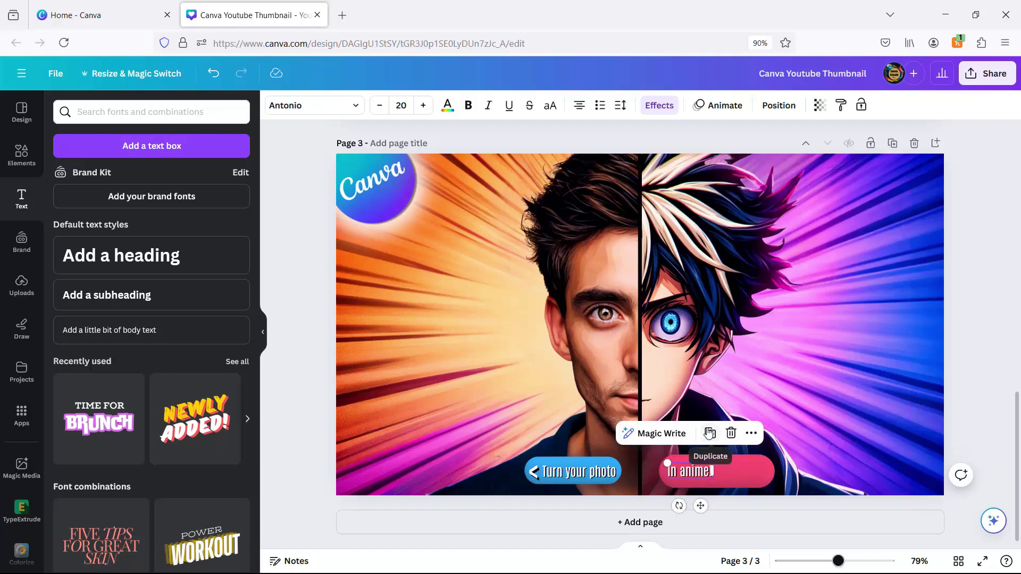
click(710, 434)
drag(718, 477, 747, 475)
double_click(746, 475)
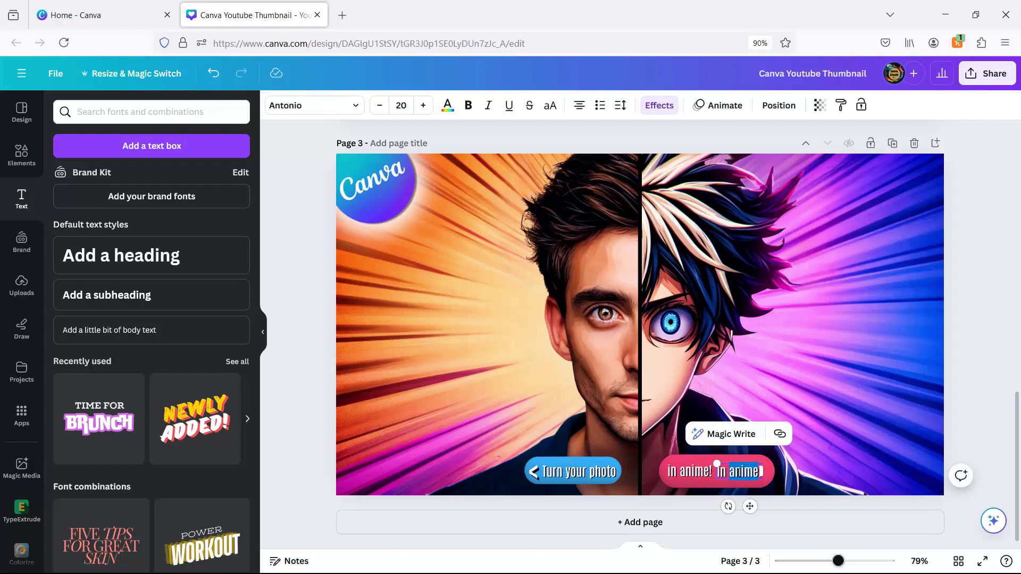
key(BackSpace)
key(BackSpace)
key(BackSpace)
key(BackSpace)
key(BackSpace)
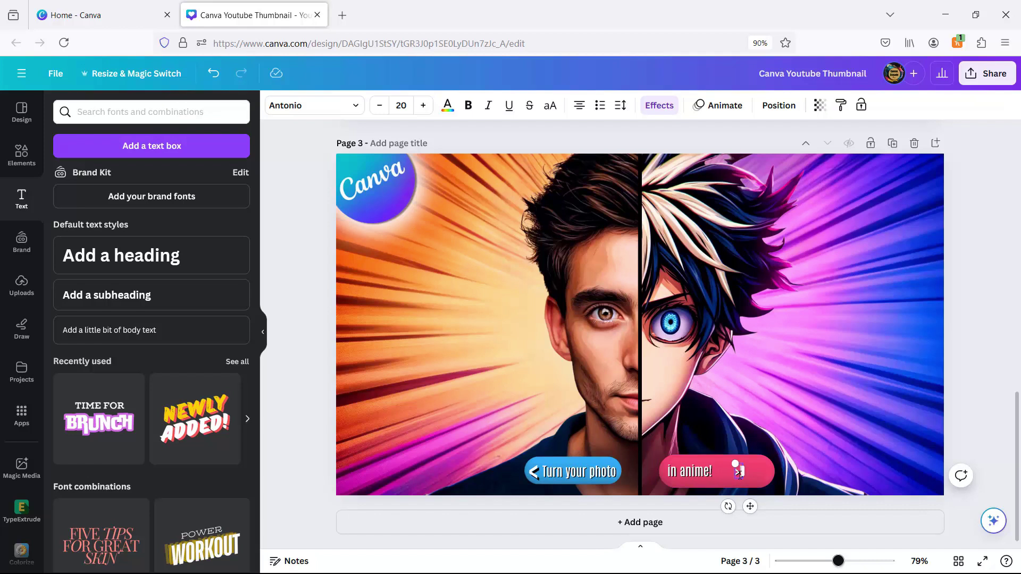
Enlarge the ">" text to size 31.5 and place it directly after "in anime!" on the pink button.
drag(744, 477, 726, 502)
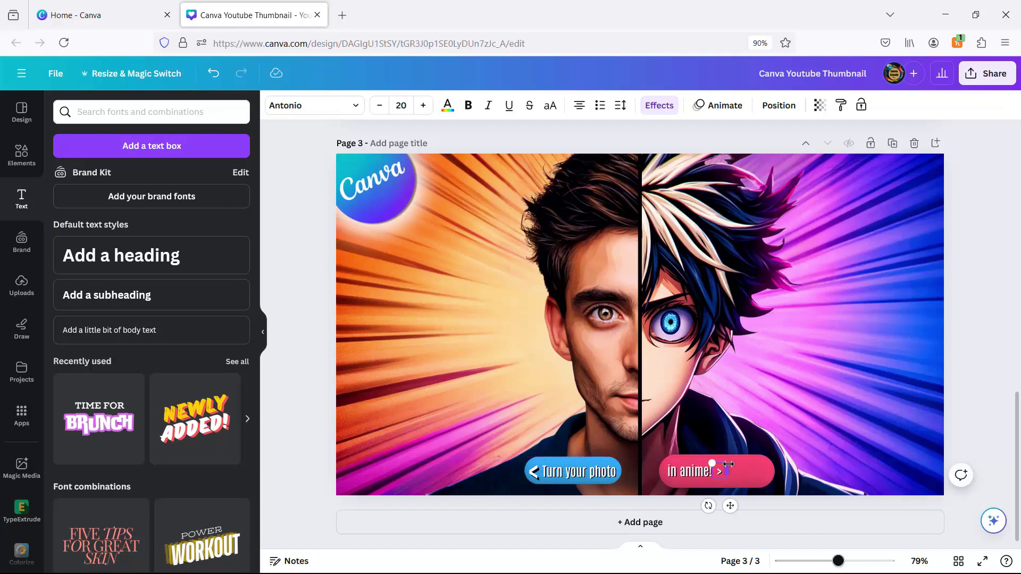
drag(713, 464, 703, 455)
drag(724, 505, 732, 507)
click(761, 482)
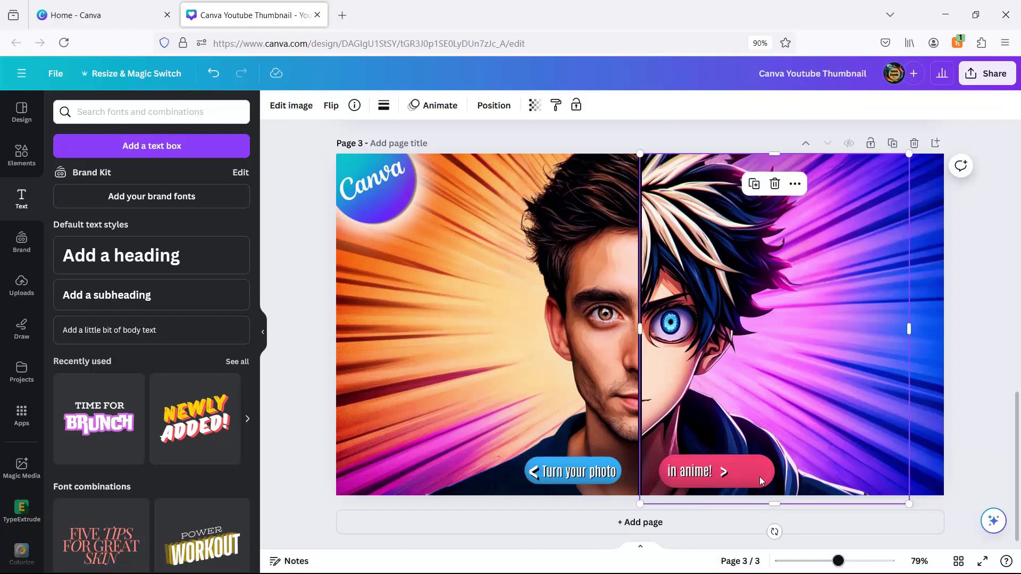
click(723, 472)
click(944, 439)
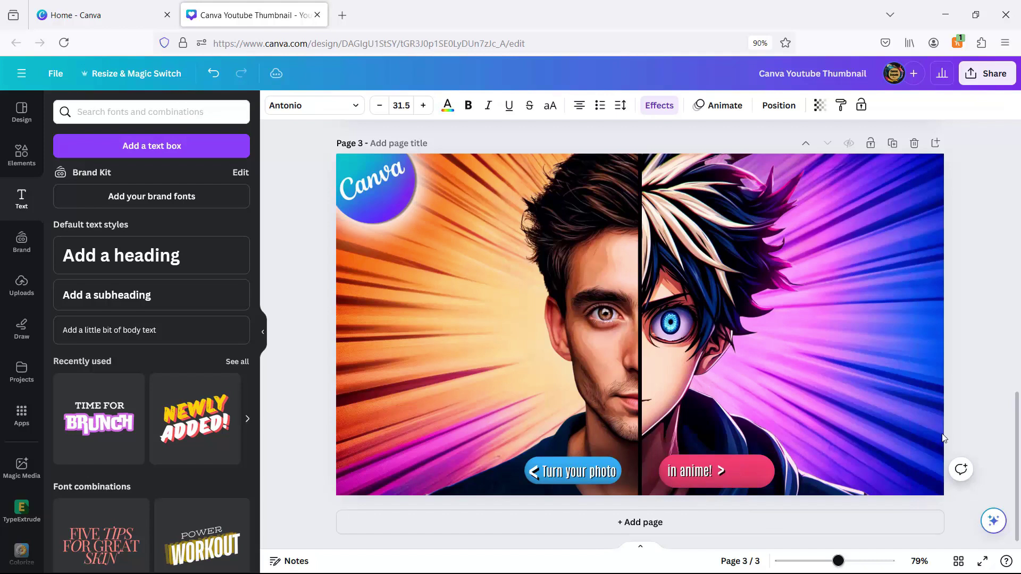
click(724, 472)
Shrink the pink button's width and height so it fits closely around "in anime!" and the arrow.
click(759, 473)
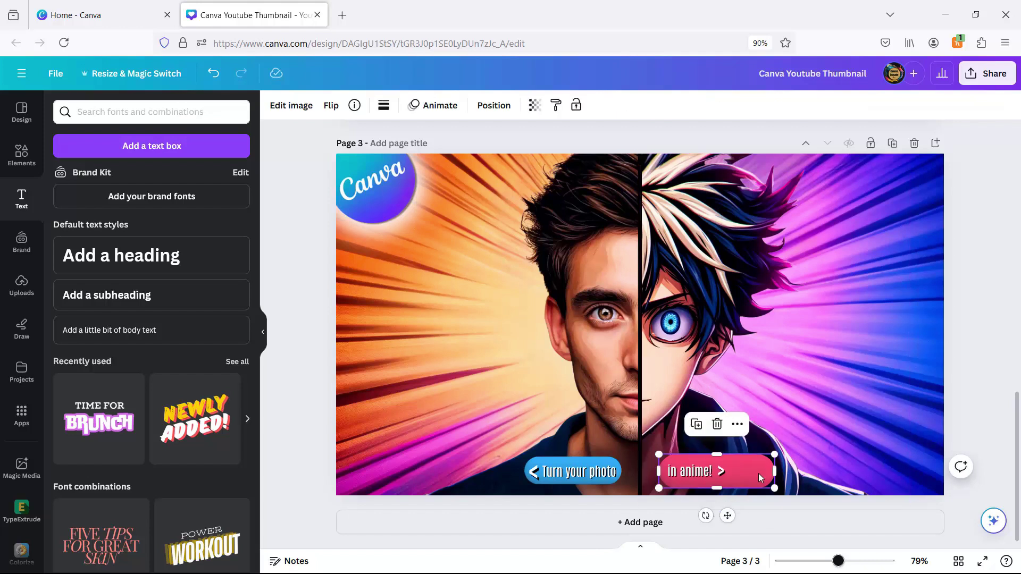
drag(775, 489, 743, 495)
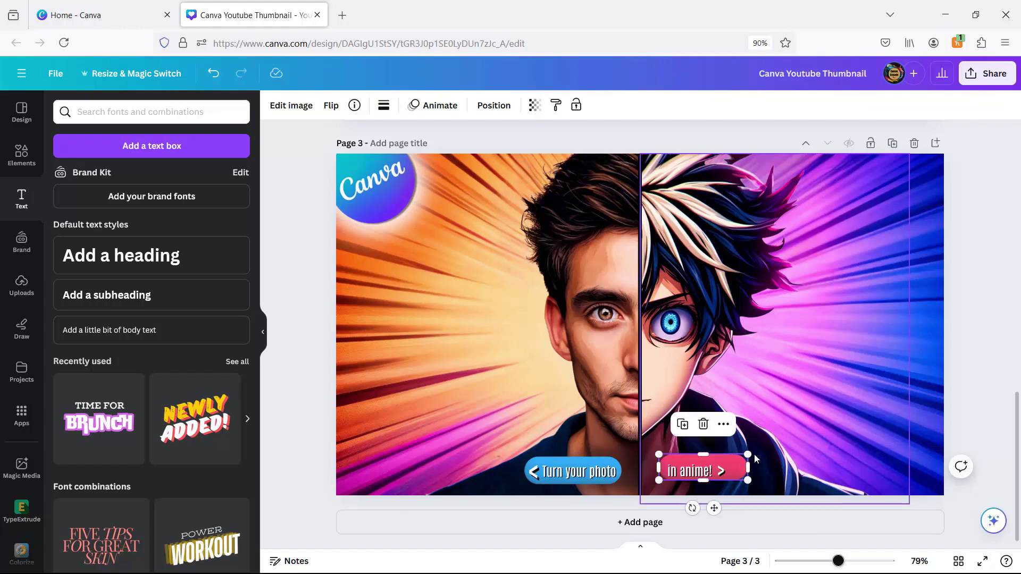
drag(748, 454, 735, 461)
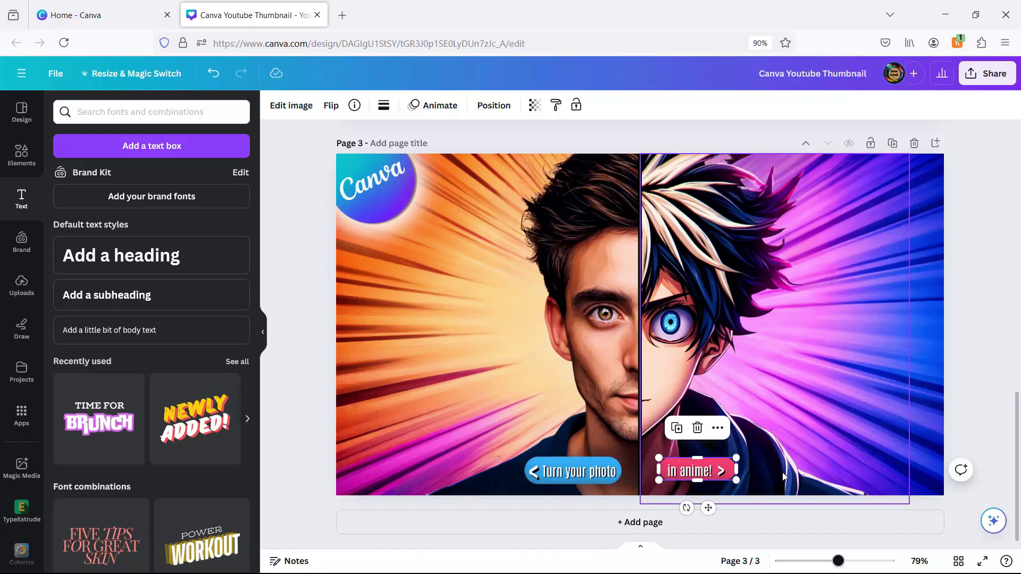
key(Escape)
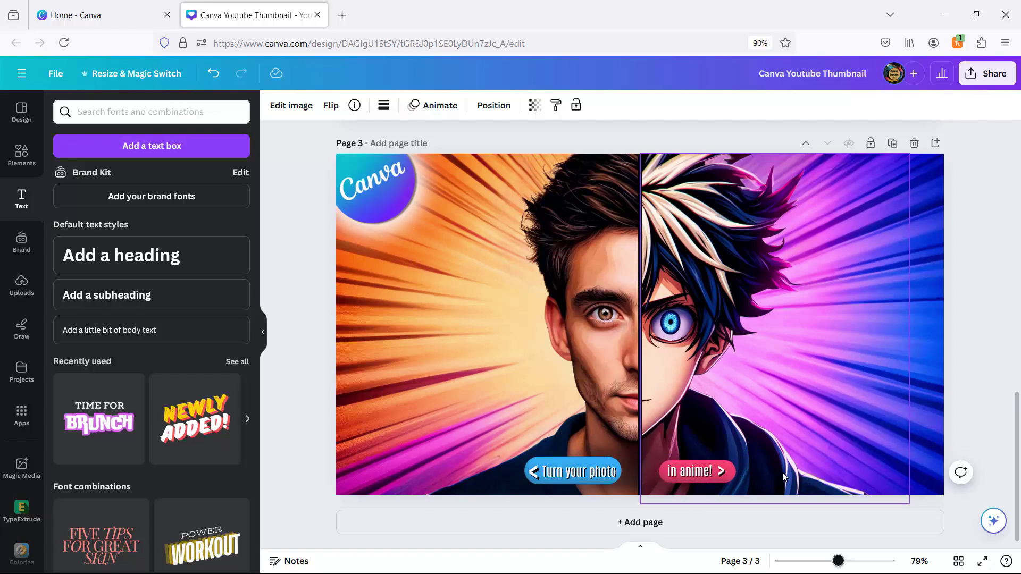
key(Tab)
Search the elements library for "neon white shadow" and add the flat horizontal white glow graphic to page 3.
click(22, 155)
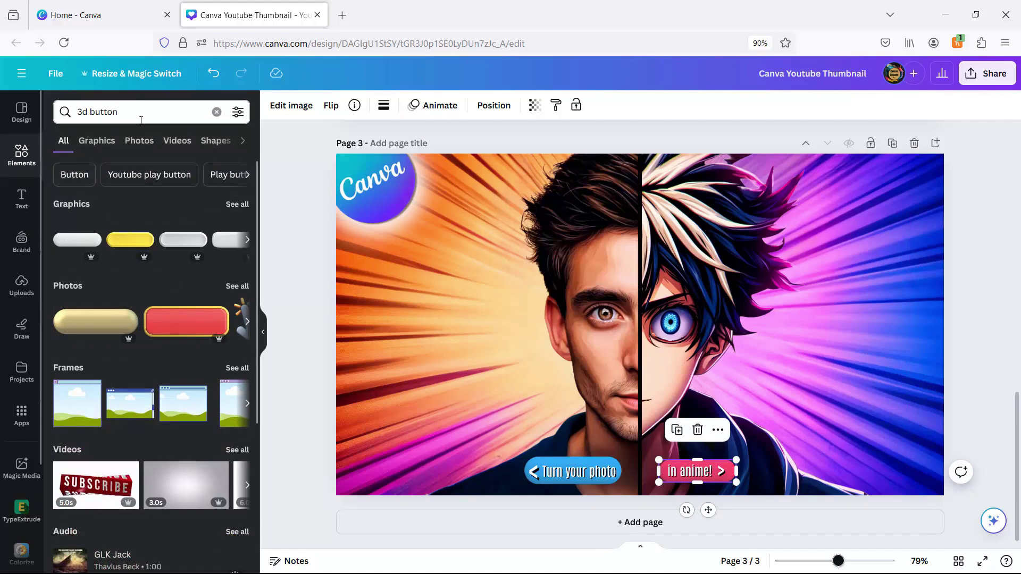
click(217, 113)
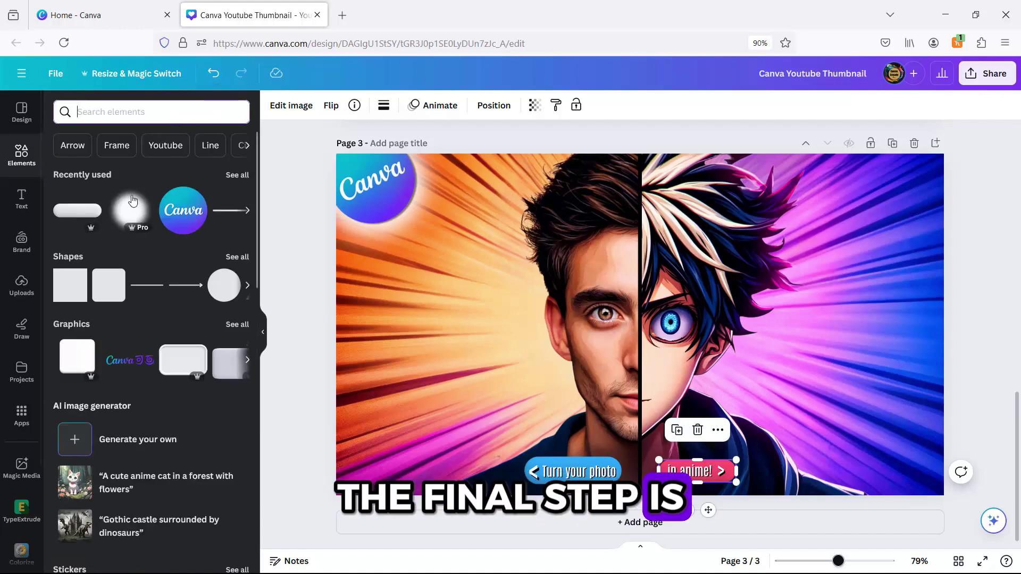
text(neo)
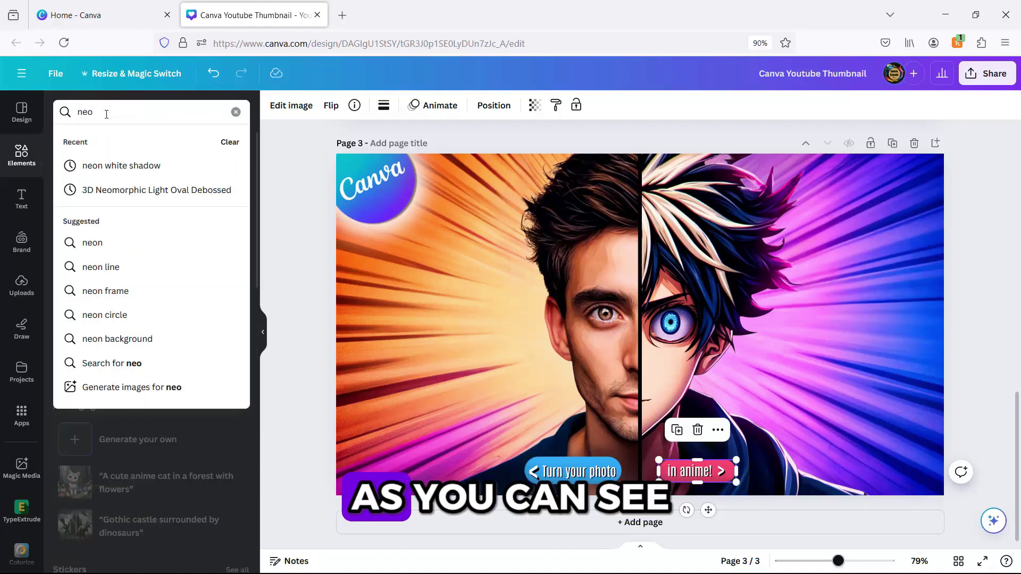
click(104, 165)
click(232, 207)
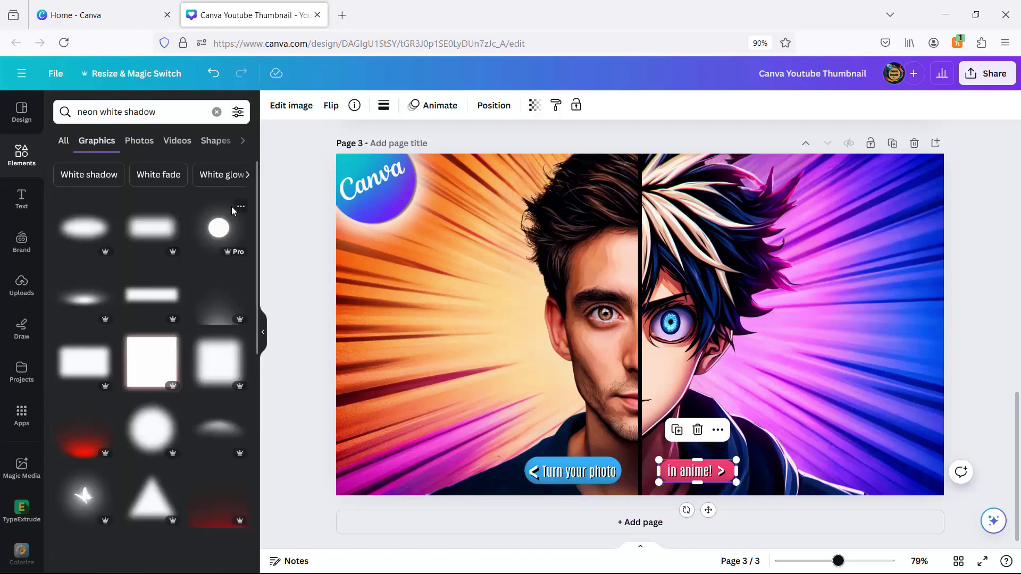
click(82, 301)
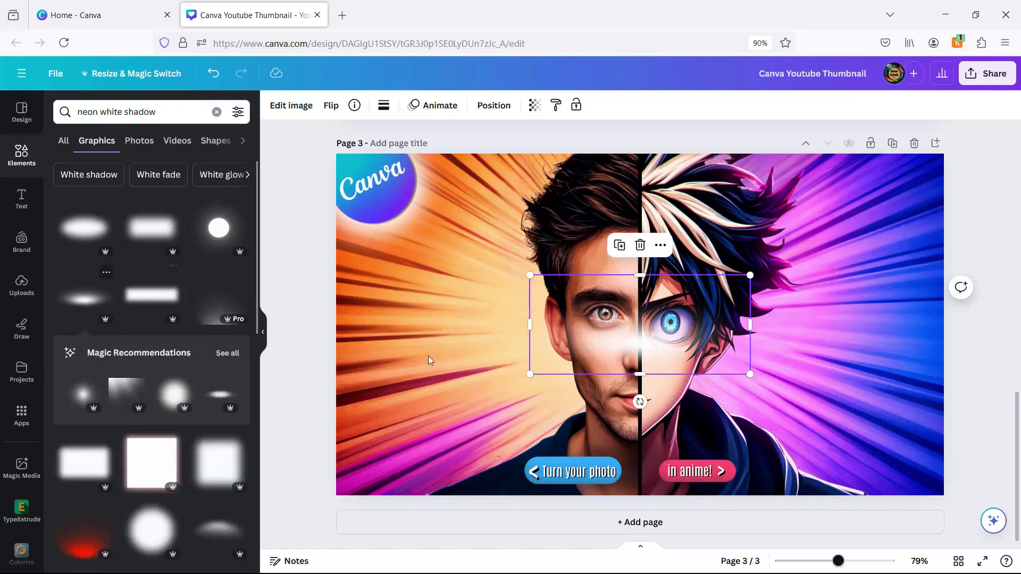
Shrink the white glow to about 385 × 173 px, place it along the blue button's upper edge and send it behind the button.
drag(640, 344, 552, 462)
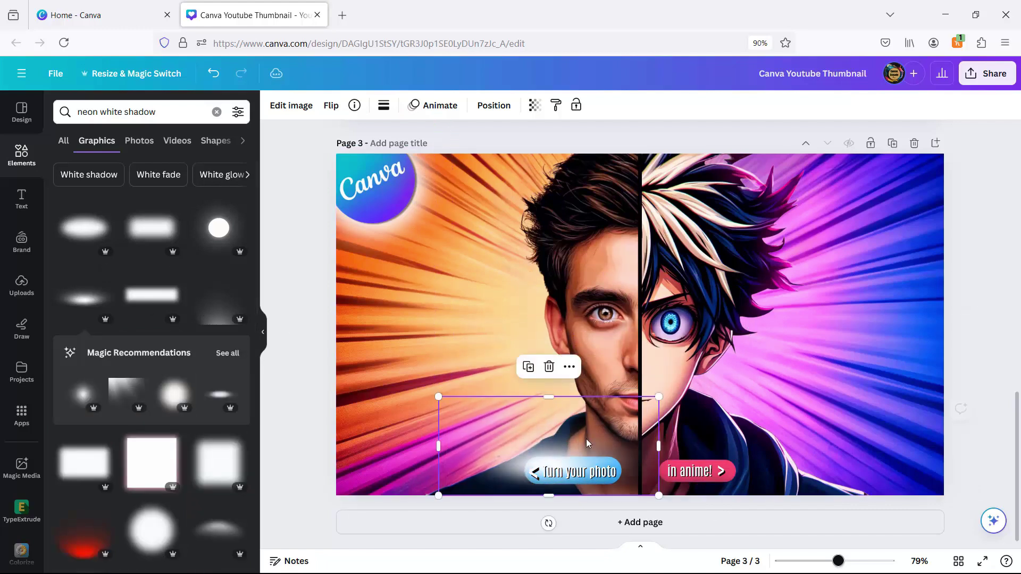
drag(658, 396, 622, 413)
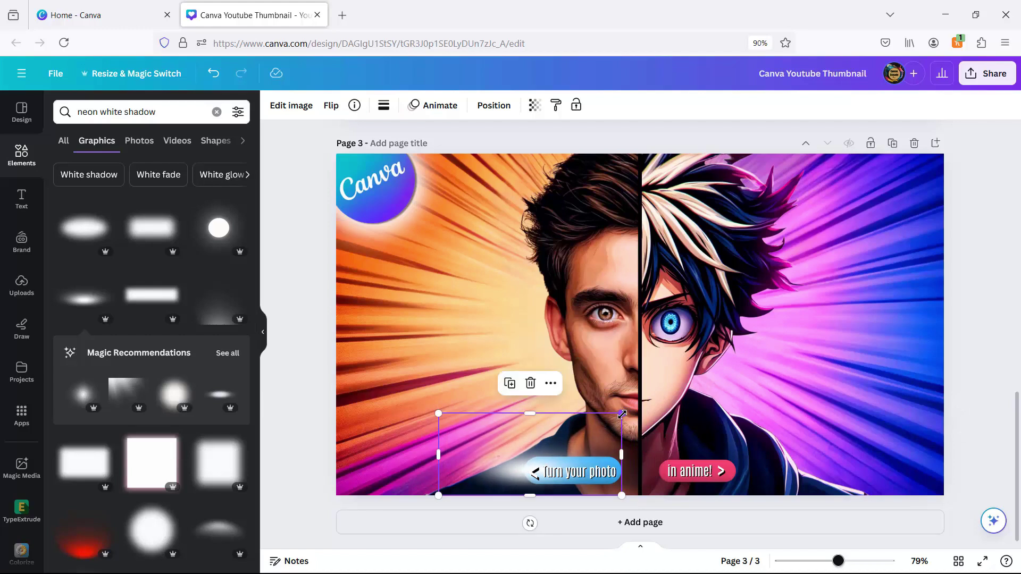
drag(548, 448, 575, 434)
click(493, 105)
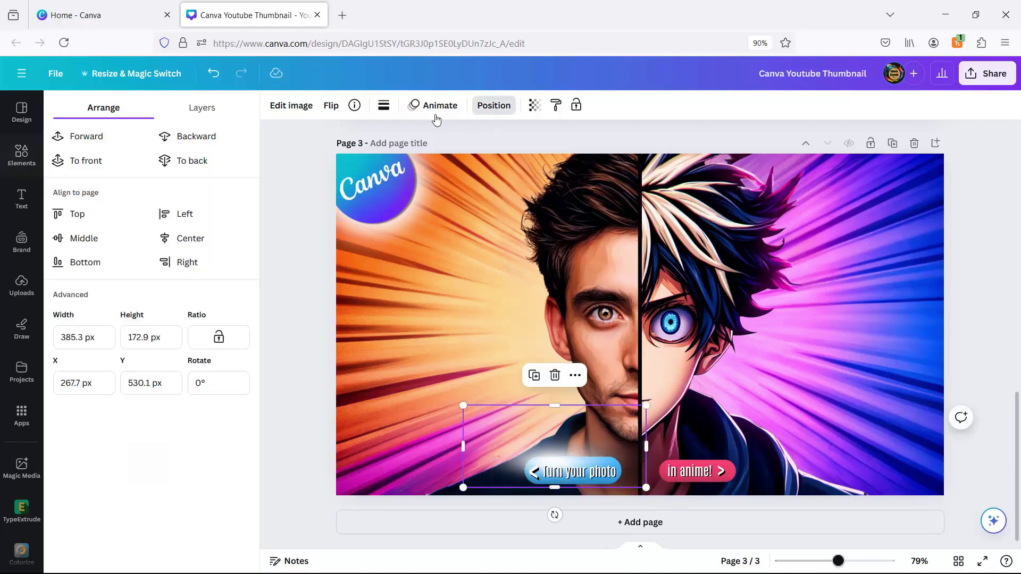
click(192, 142)
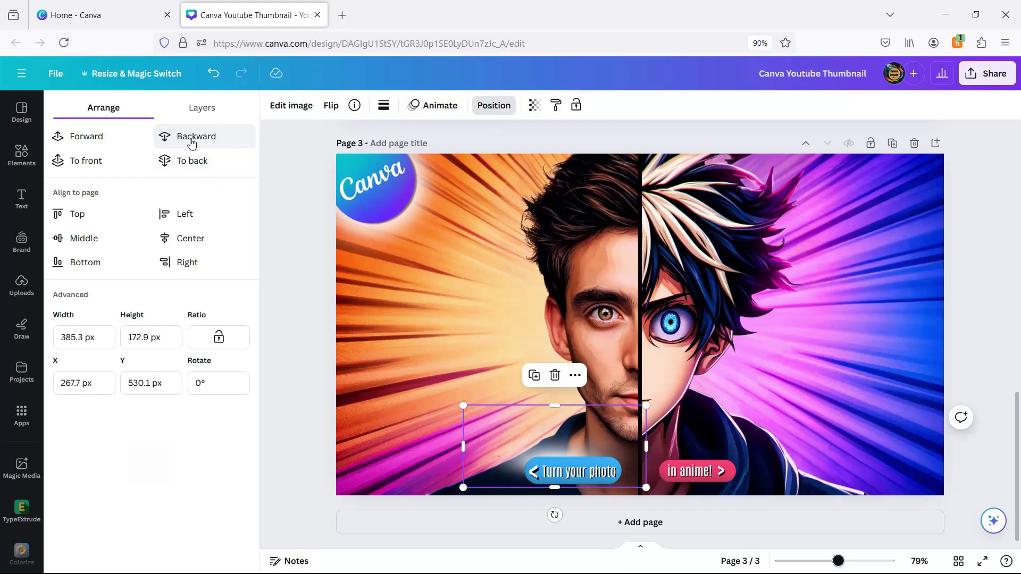
scroll(489, 243, up, 3)
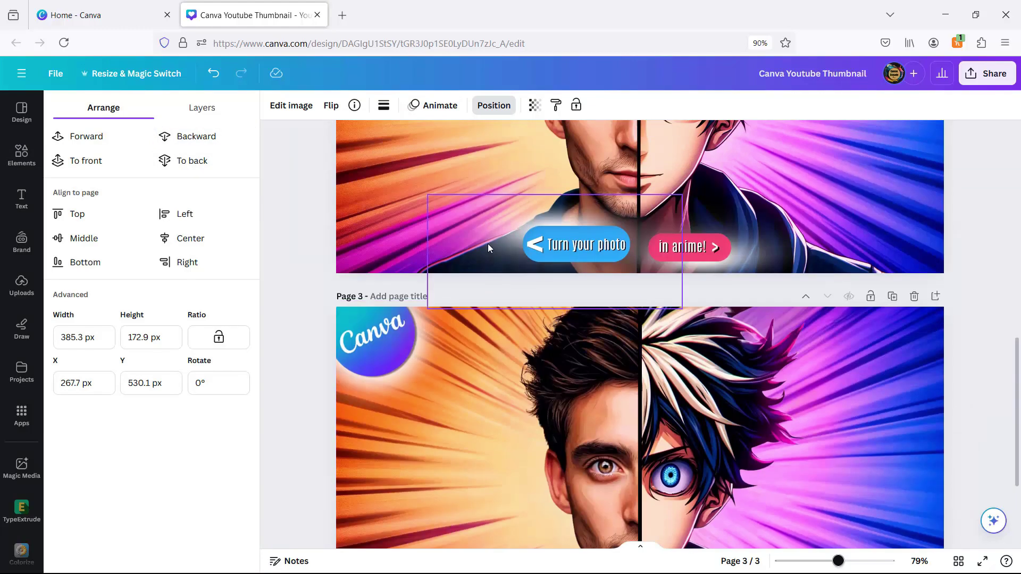
scroll(487, 243, down, 3)
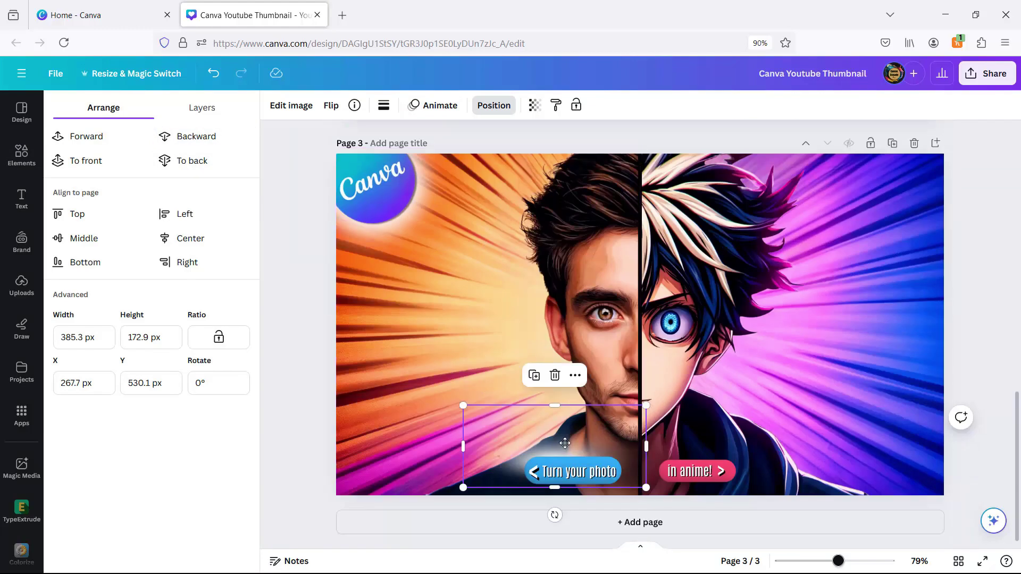
Duplicate the white glow and position the copy along the pink button's lower edge, at about X 601 and Y 573 px.
drag(565, 443, 721, 473)
click(529, 377)
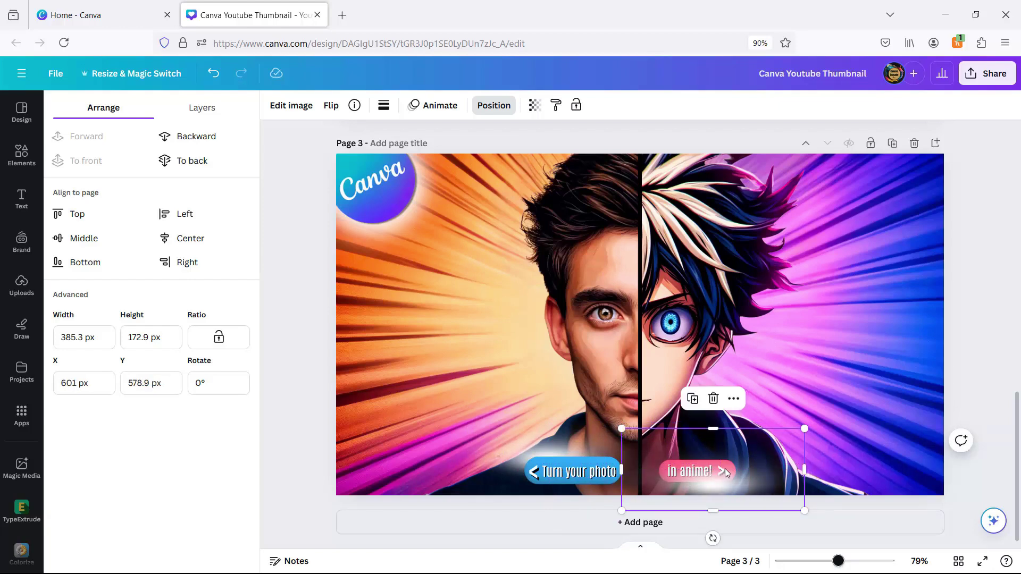
key(Up)
key(Up)
key(Up)
key(Up)
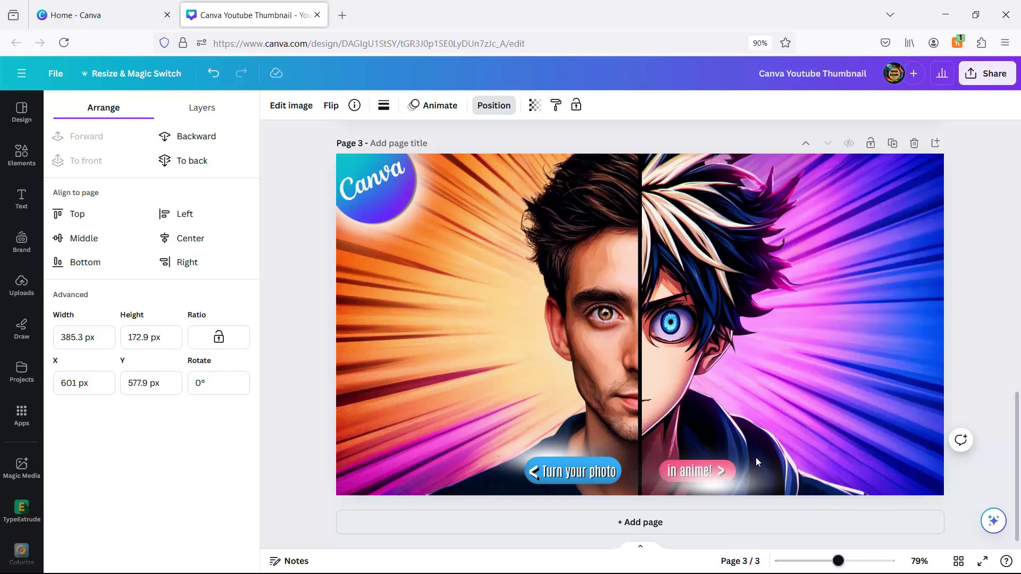
key(Up)
key(Up)
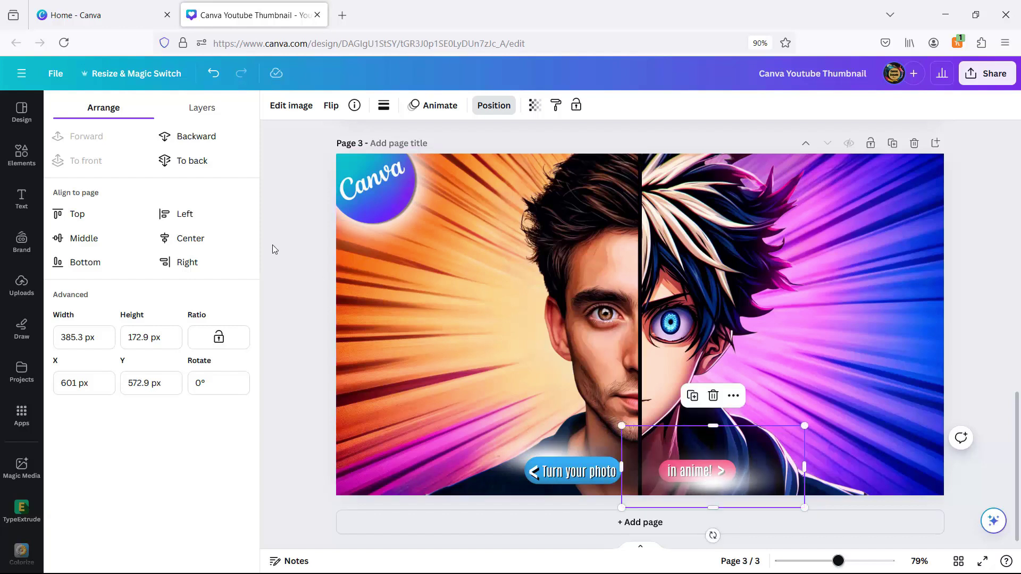
Send the copied white glow backward behind the pink button and deselect it.
click(197, 139)
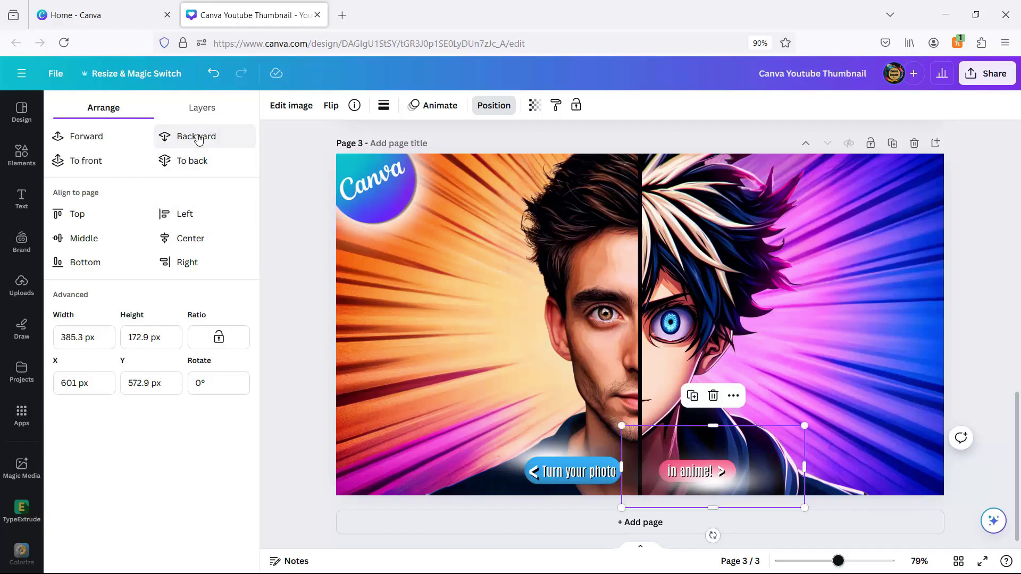
click(197, 139)
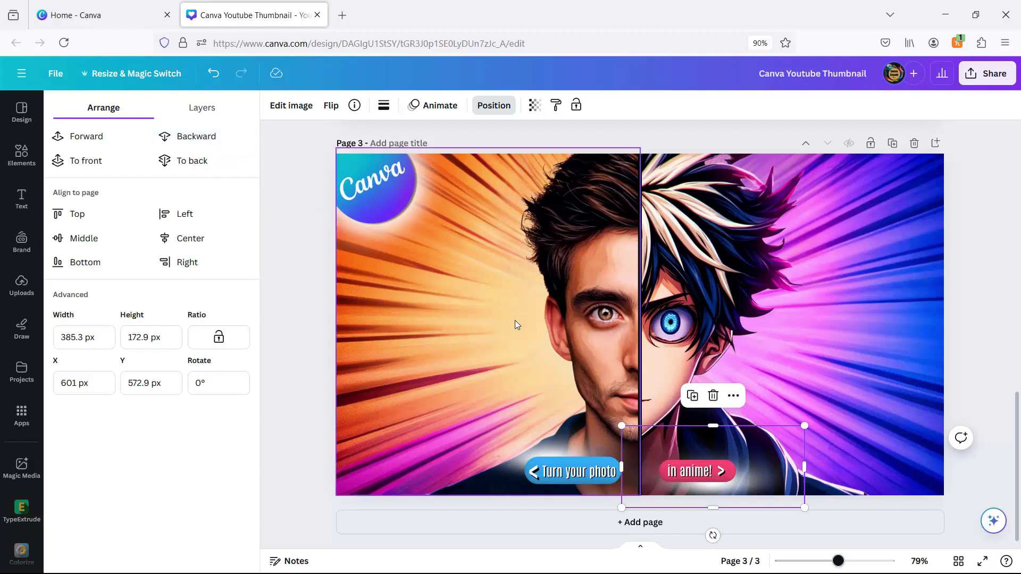
scroll(303, 336, down, 1)
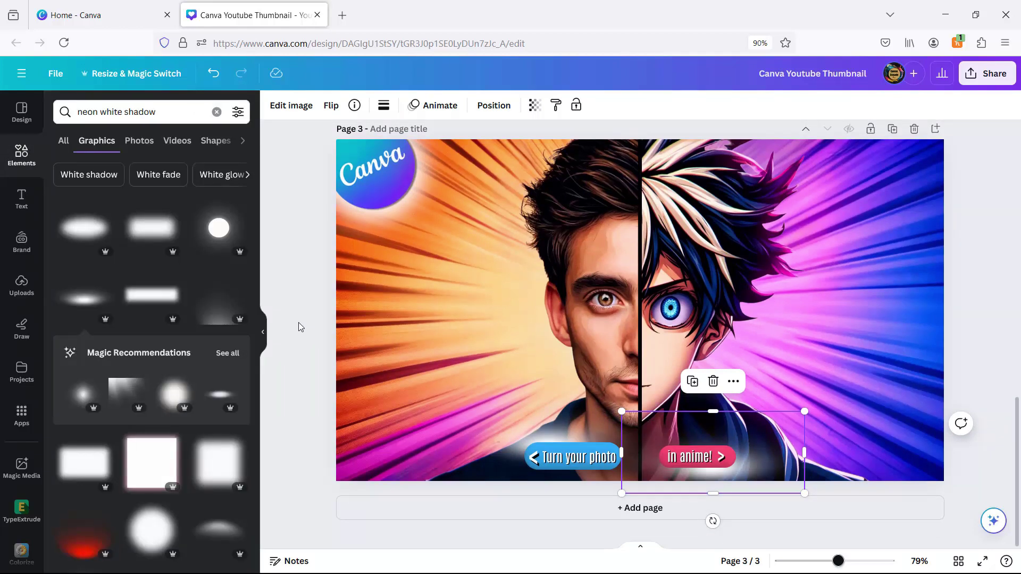
click(298, 322)
Download only page 3 of the design as a PNG at size 1 (1,280 × 720 px).
click(987, 74)
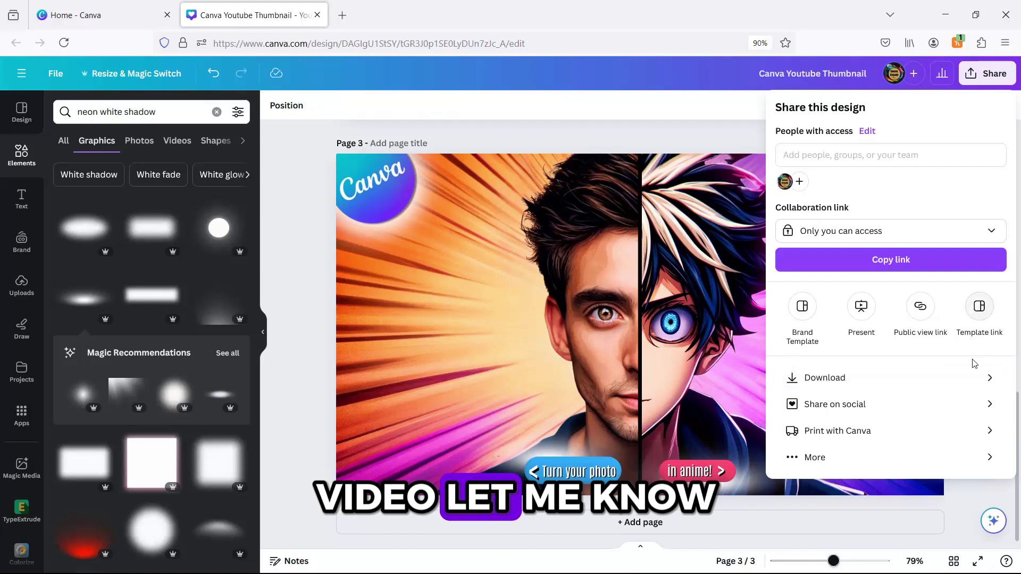
click(928, 379)
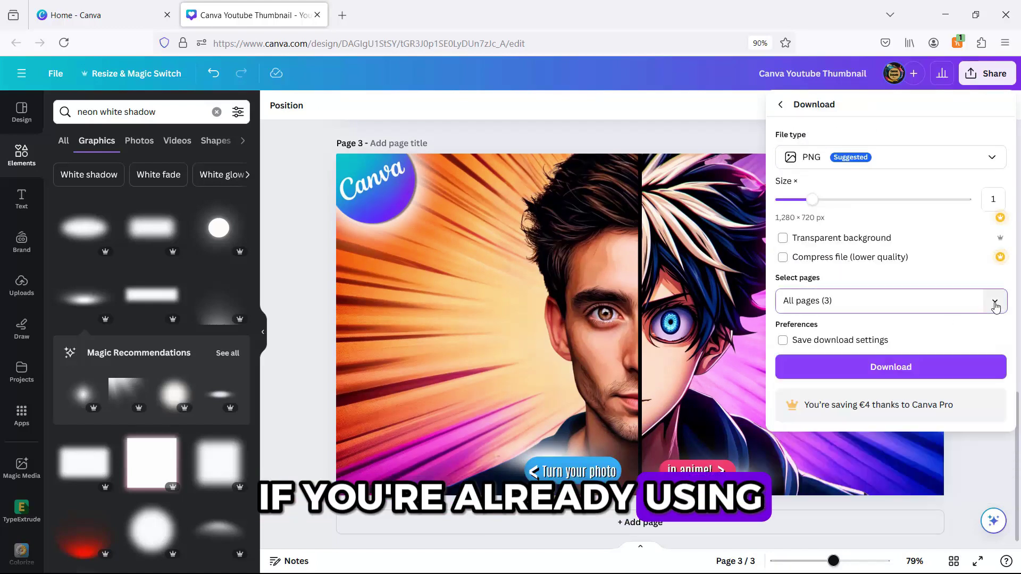
click(992, 298)
click(996, 335)
click(995, 366)
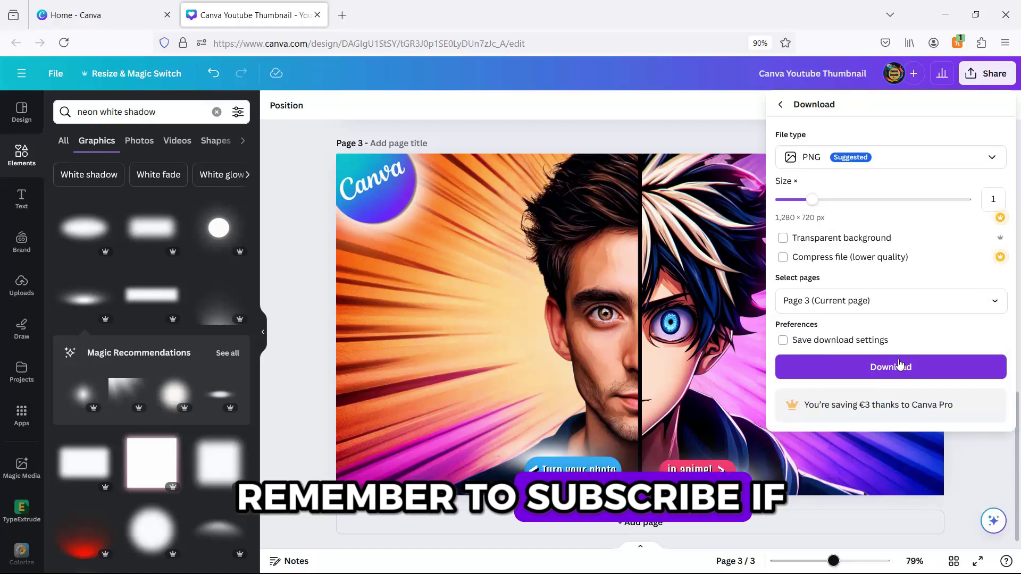
click(899, 363)
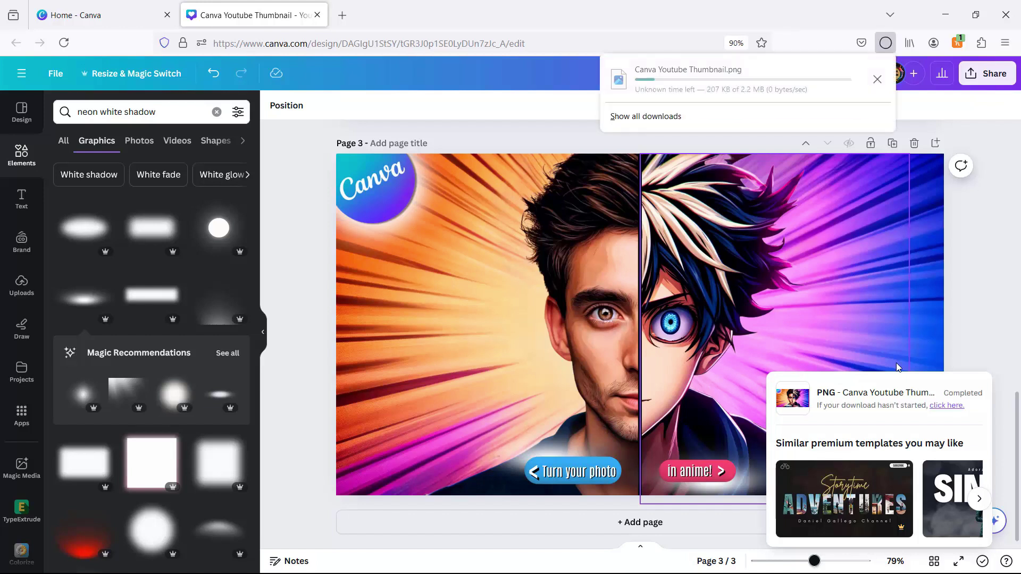
click(757, 66)
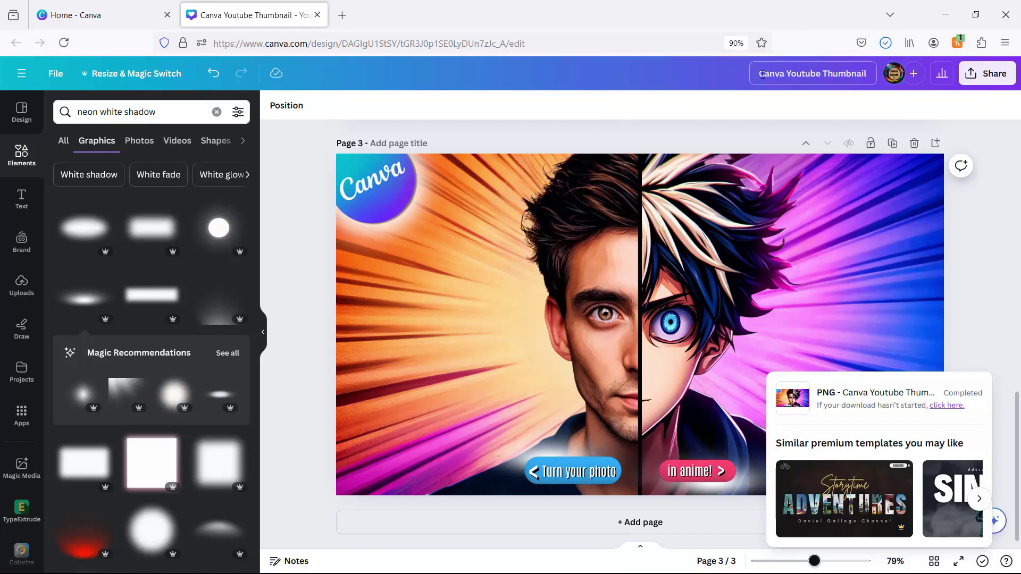